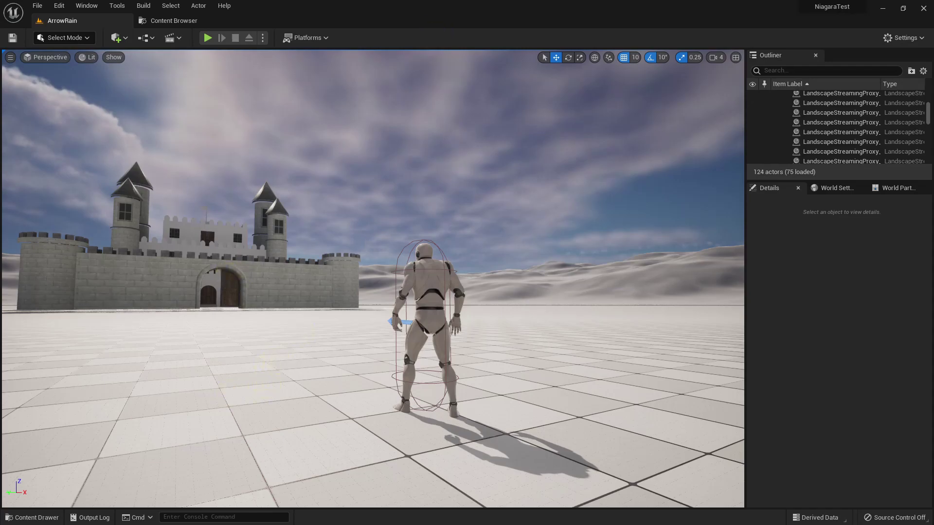
pyautogui.moveTo(297, 289); pyautogui.dragTo(238, 277, button='middle')
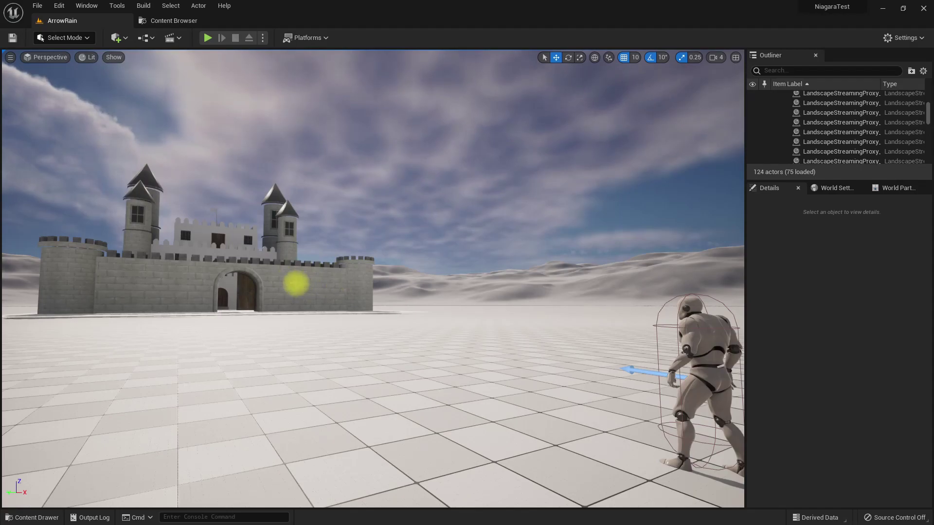
pyautogui.moveTo(296, 284); pyautogui.dragTo(352, 308, button='middle')
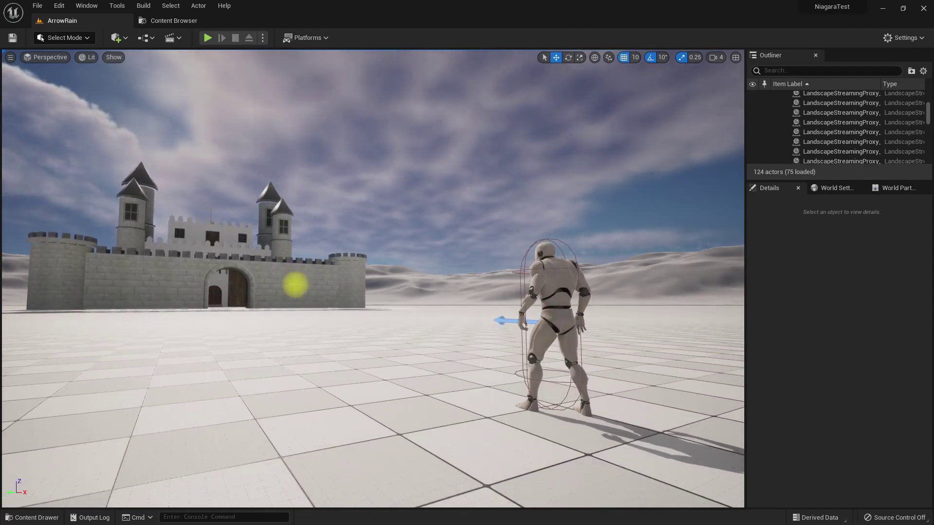
# - Open the Arrow static mesh from the FX/Arrow folder, examine its orientation relative to the origin, and close it
pyautogui.click(157, 21)
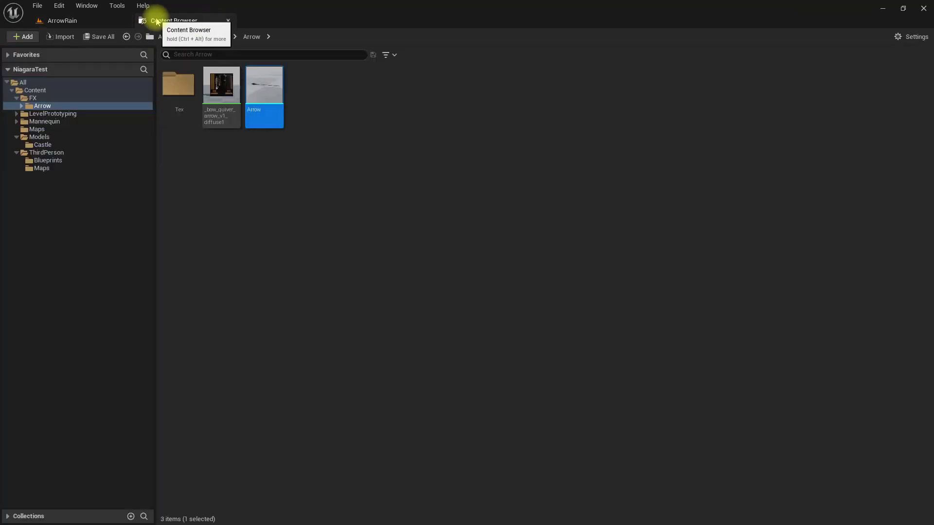
pyautogui.doubleClick(263, 97)
pyautogui.scroll(5, 354, 275)
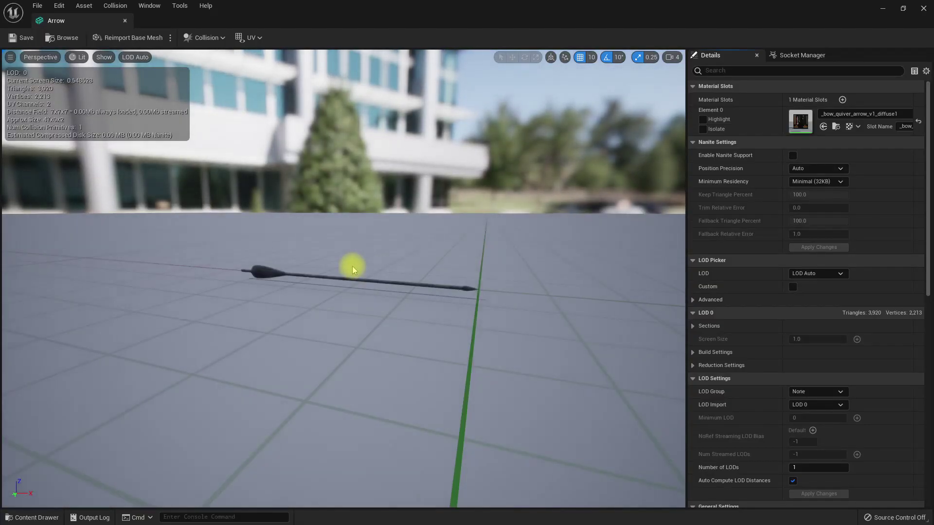
pyautogui.scroll(3, 354, 270)
pyautogui.moveTo(355, 265); pyautogui.dragTo(354, 214, button='middle')
pyautogui.scroll(-5, 358, 279)
pyautogui.scroll(5, 358, 279)
pyautogui.scroll(3, 358, 279)
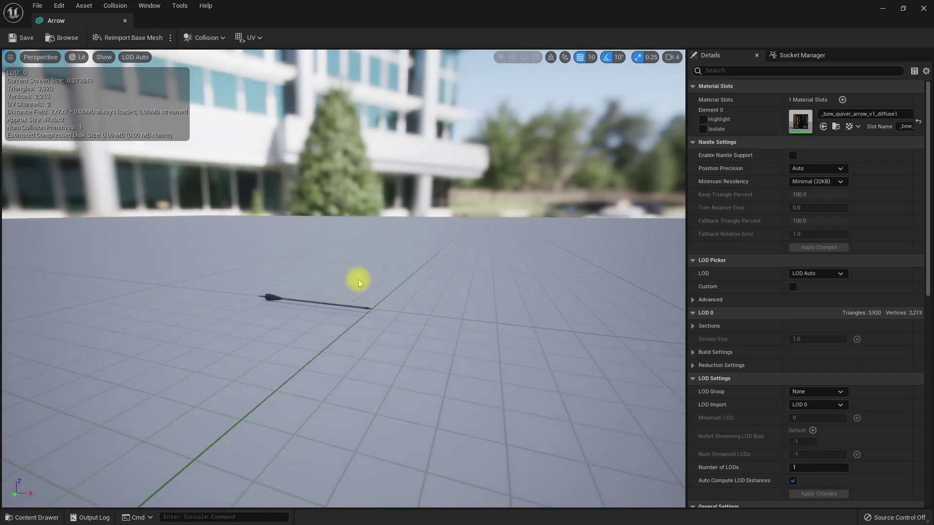
pyautogui.moveTo(358, 279); pyautogui.dragTo(356, 272)
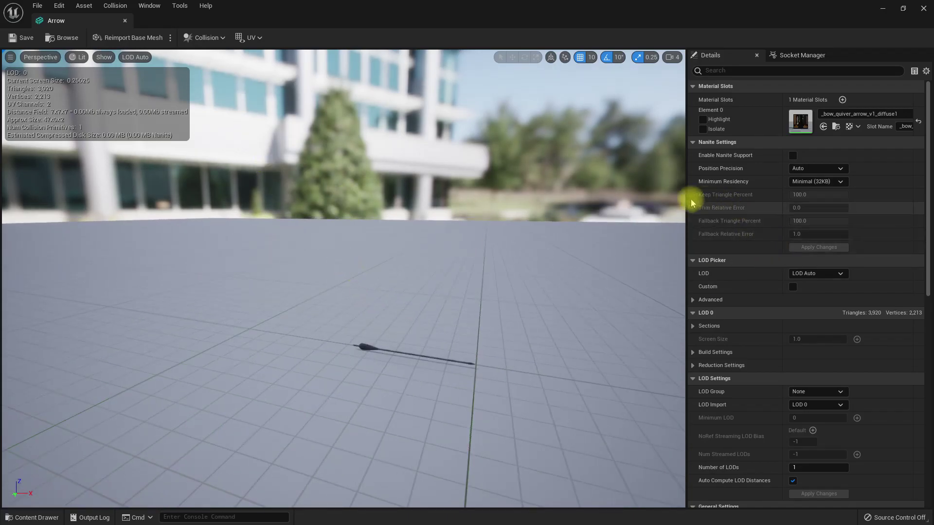
pyautogui.moveTo(300, 188); pyautogui.dragTo(326, 233)
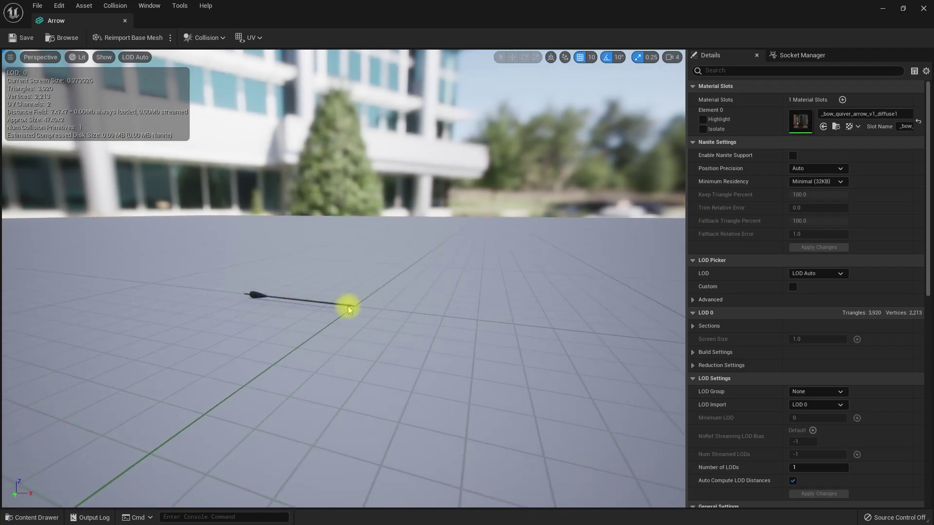
pyautogui.scroll(5, 348, 307)
pyautogui.scroll(-5, 402, 398)
pyautogui.click(124, 20)
# - Create a Niagara system named NS_ArrowRain in the FX/Arrow folder, using the Upward Mesh Burst emitter template
pyautogui.rightClick(306, 164)
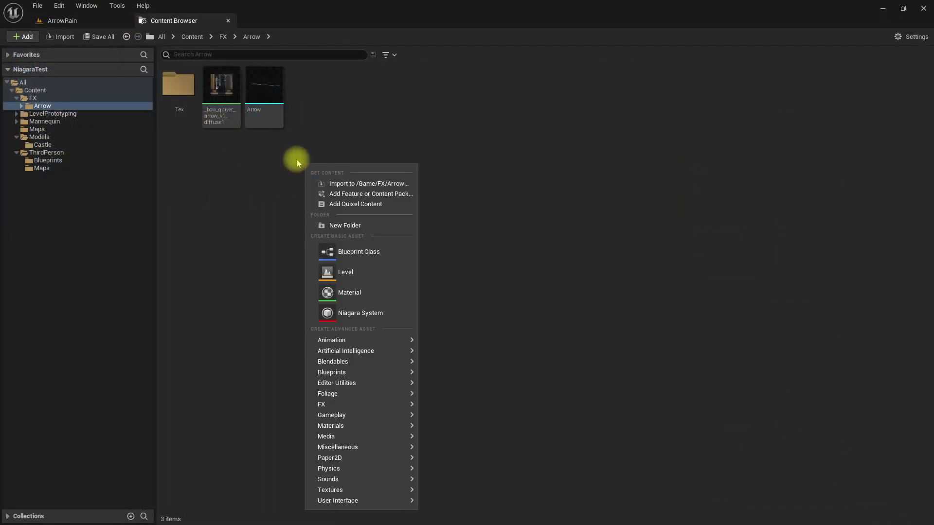
pyautogui.click(363, 318)
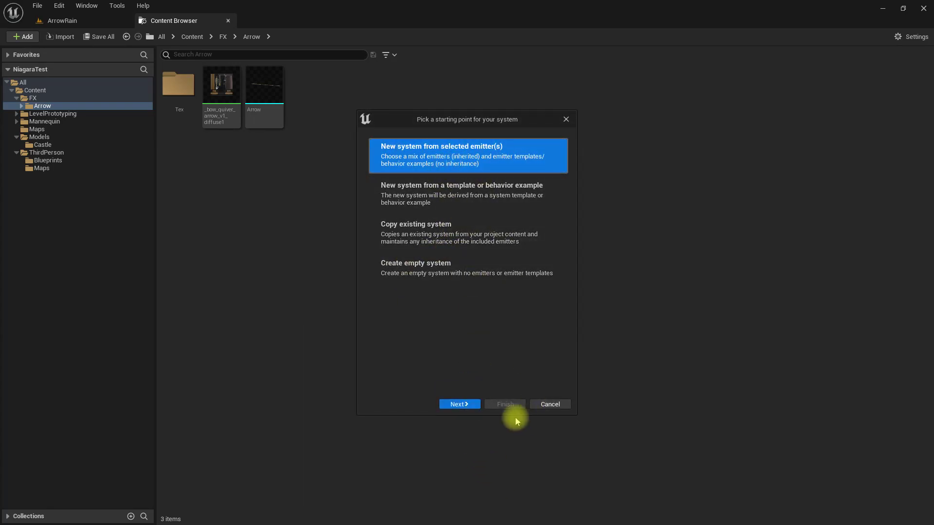
pyautogui.click(457, 404)
pyautogui.scroll(-2, 464, 313)
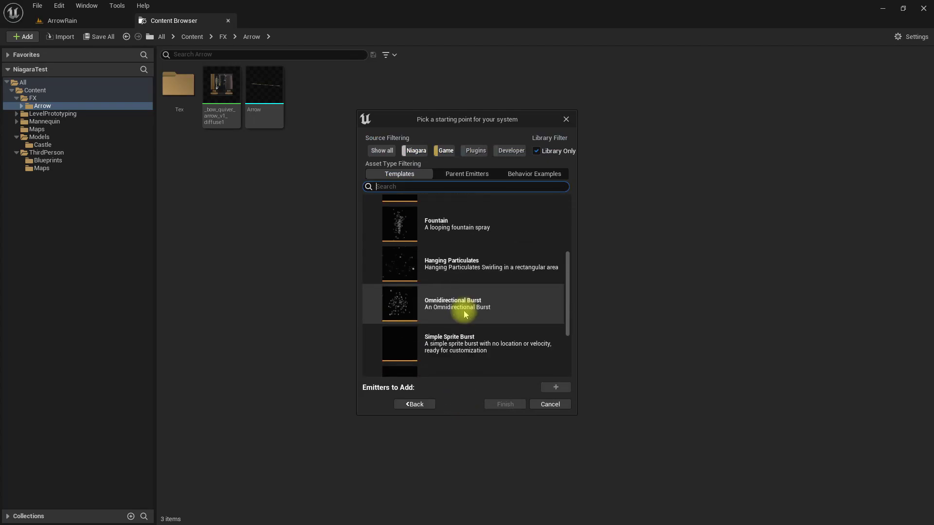
pyautogui.scroll(1, 467, 311)
pyautogui.scroll(2, 487, 319)
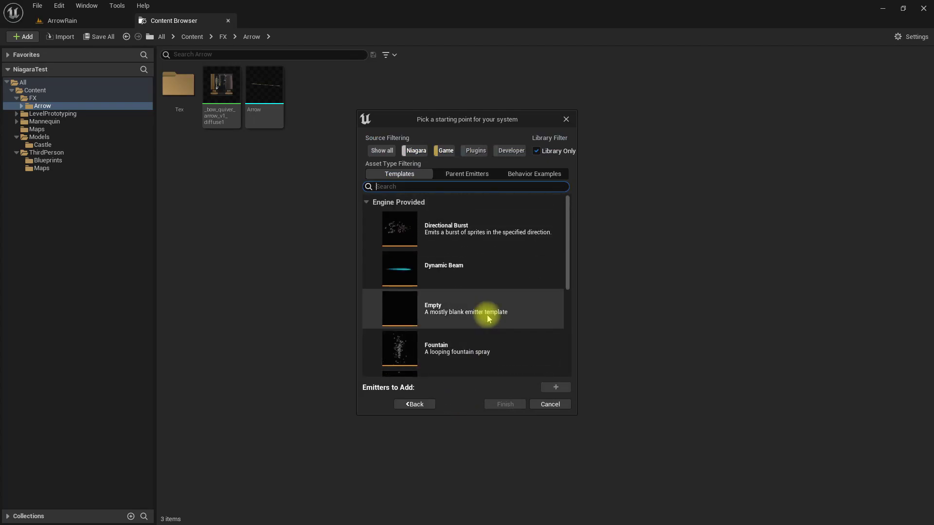
pyautogui.scroll(-6, 489, 319)
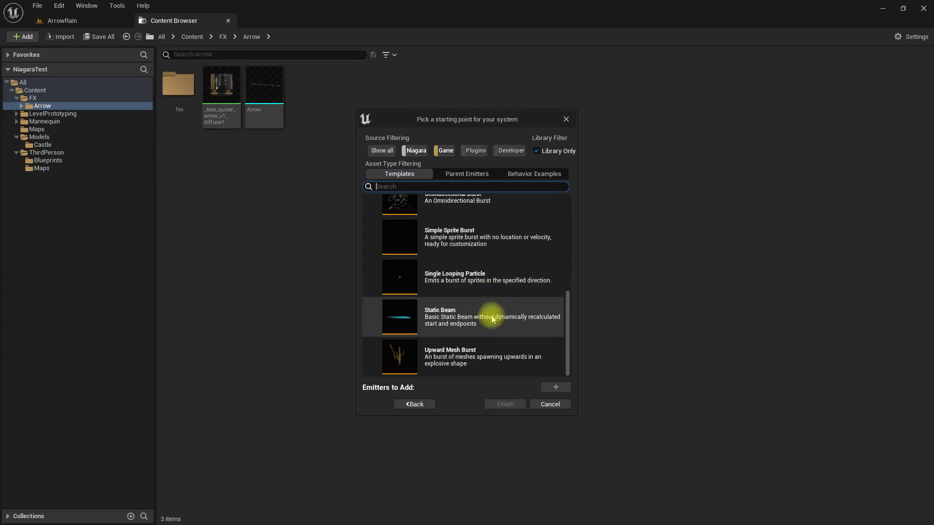
pyautogui.click(471, 356)
pyautogui.click(556, 387)
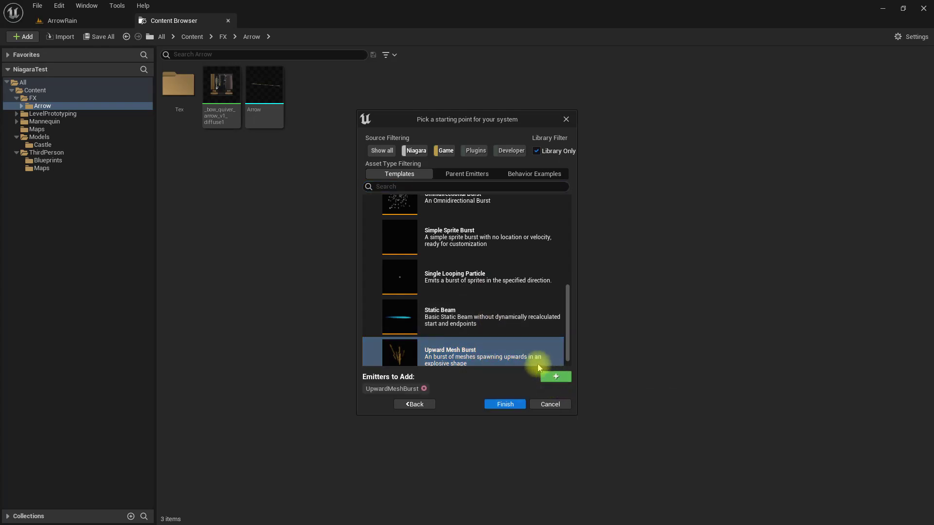
pyautogui.click(504, 405)
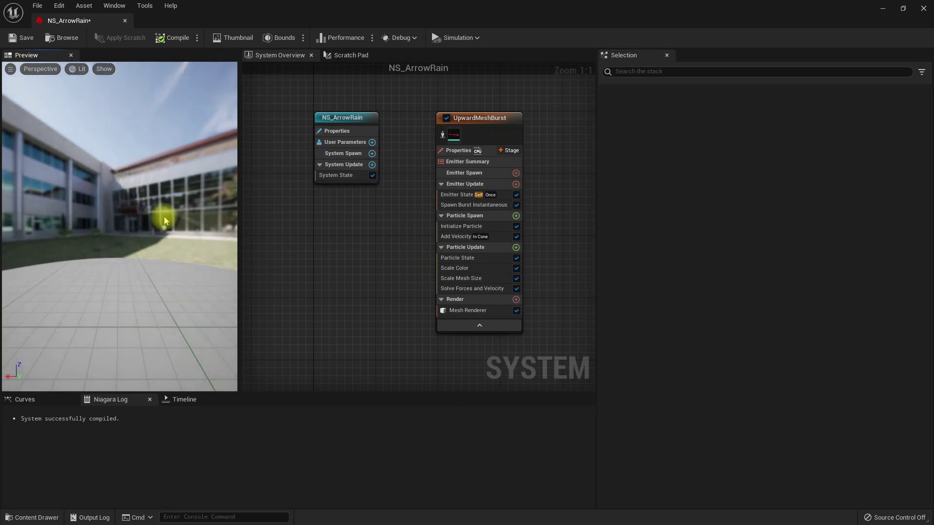
# - Replace the UpwardMeshBurst emitter's Mesh Renderer mesh with the Arrow static mesh
pyautogui.click(499, 310)
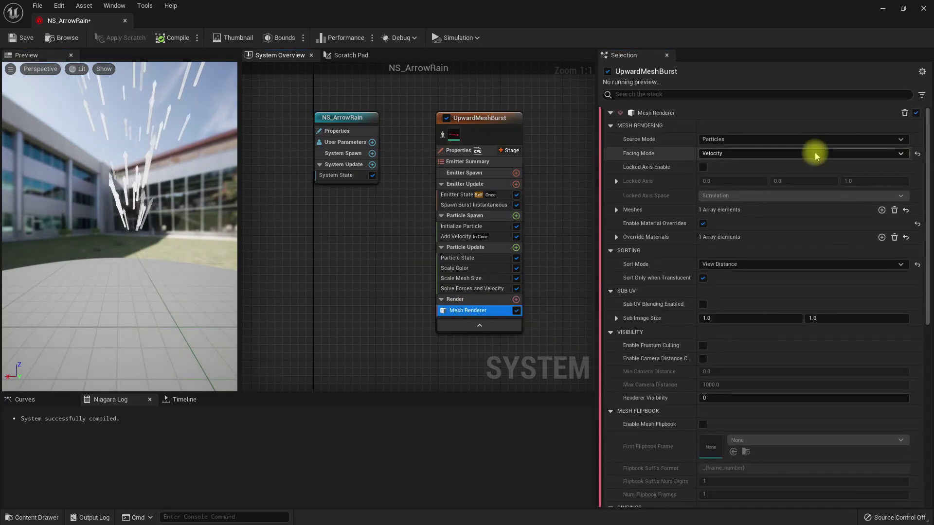
pyautogui.scroll(-3, 825, 244)
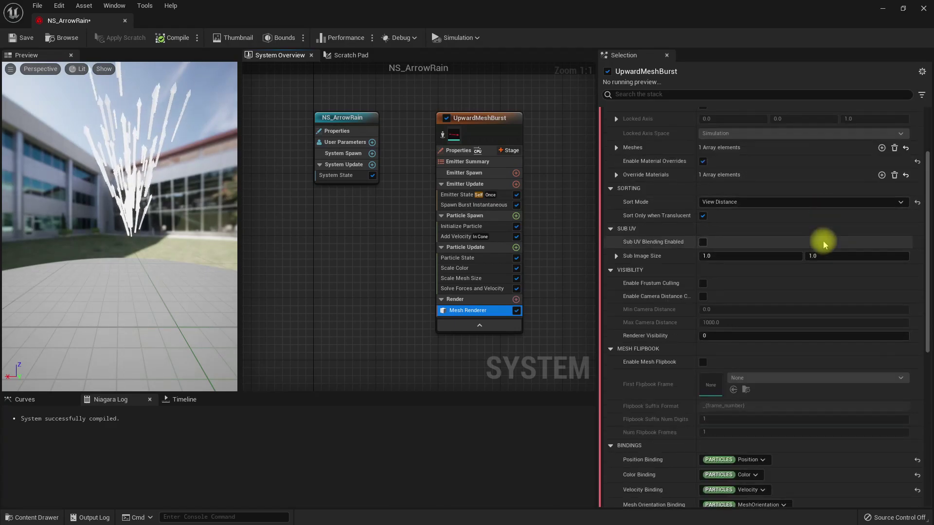
pyautogui.scroll(3, 823, 241)
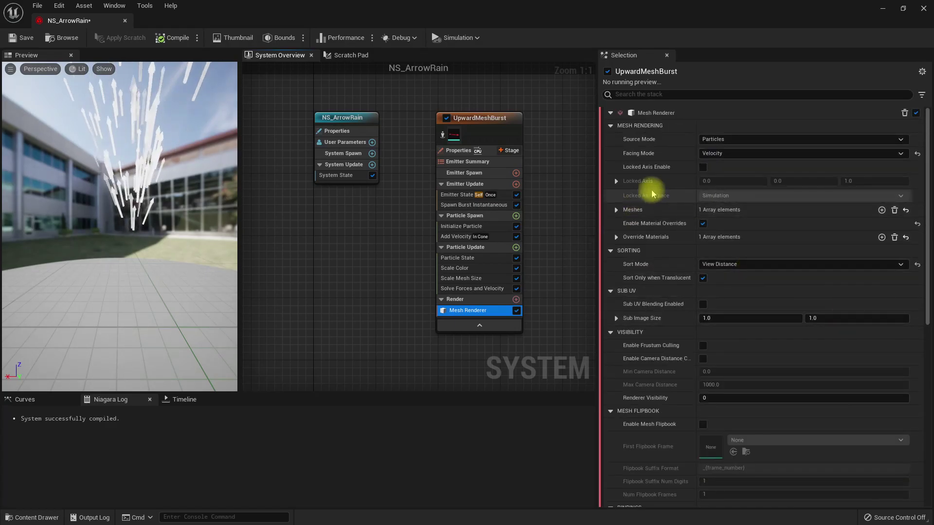
pyautogui.click(617, 209)
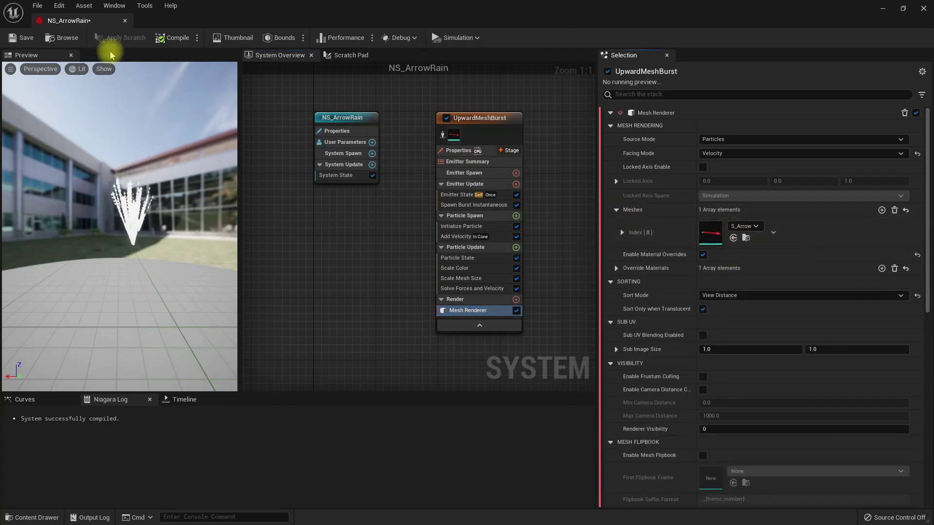
pyautogui.moveTo(109, 25); pyautogui.dragTo(333, 21)
pyautogui.click(165, 21)
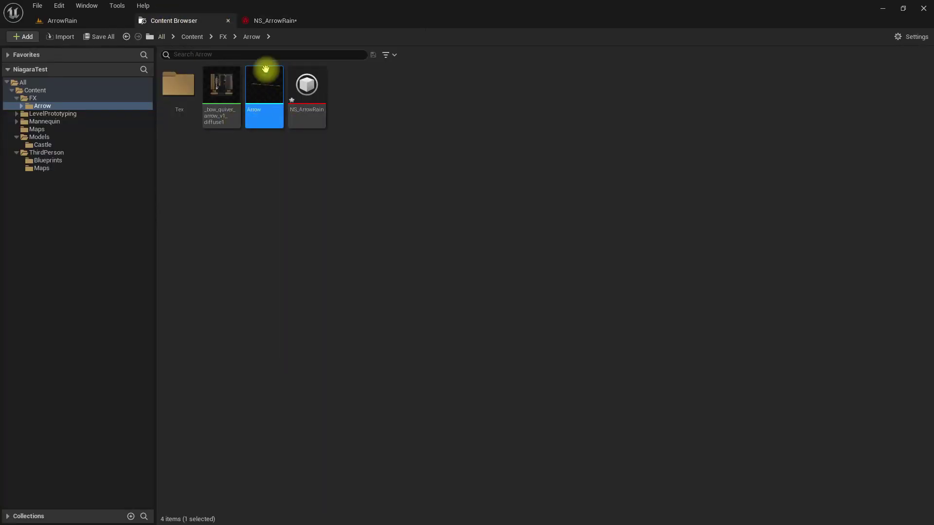
pyautogui.click(271, 22)
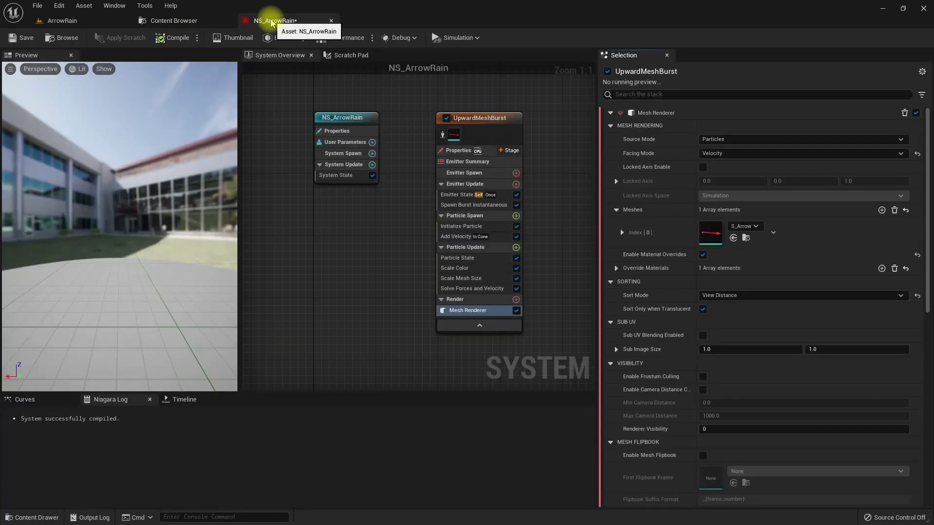
pyautogui.click(734, 238)
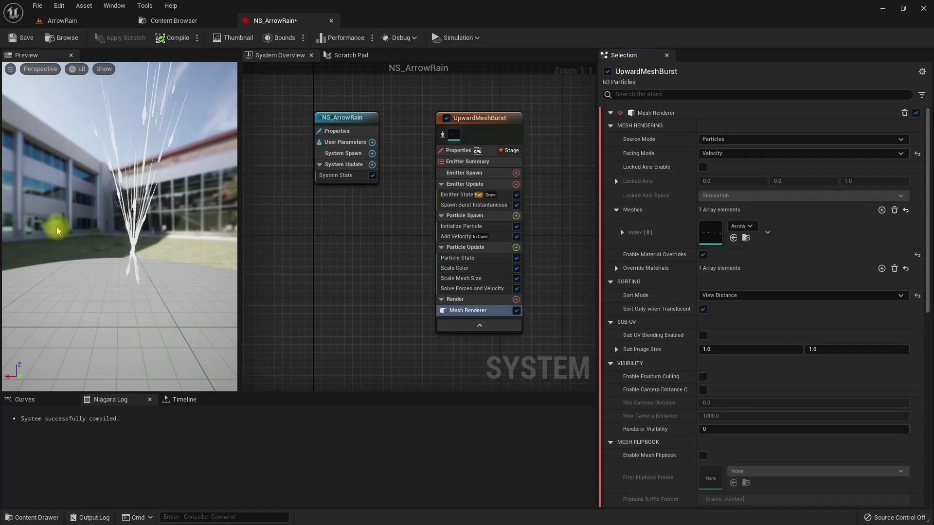
# - Disable the Scale Mesh Size module in the emitter's Particle Update stage
pyautogui.moveTo(56, 231); pyautogui.dragTo(155, 226)
pyautogui.click(515, 302)
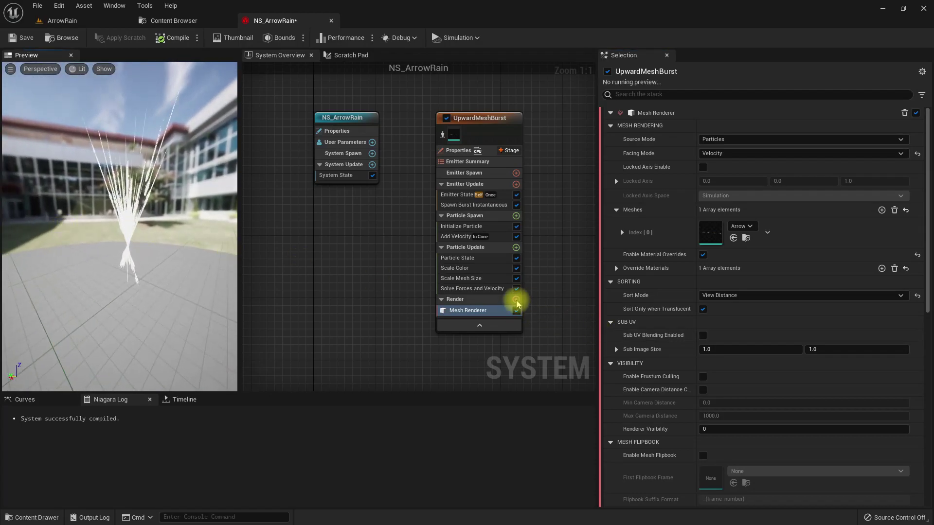
pyautogui.click(476, 278)
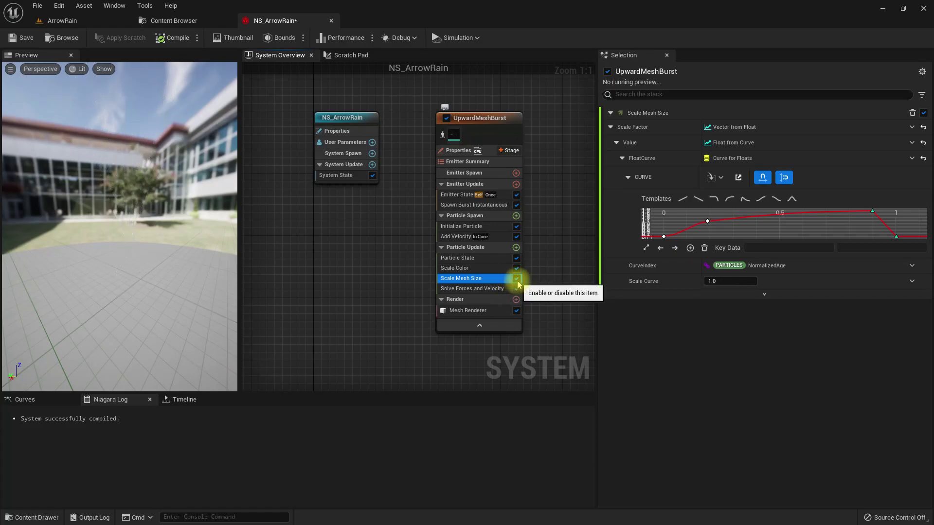
pyautogui.click(516, 279)
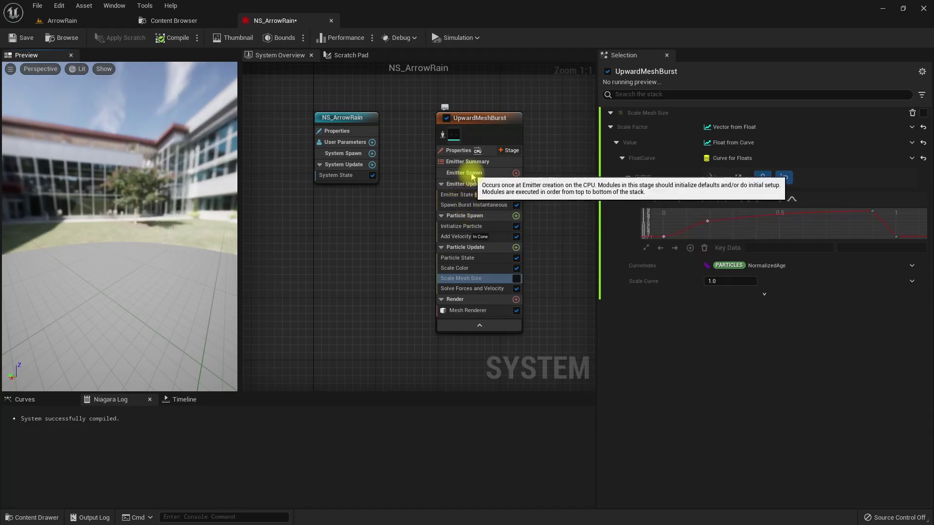
# - Set the Initialize Particle module's random lifetime to a minimum of 9.0 and a maximum of 11.0
pyautogui.click(470, 226)
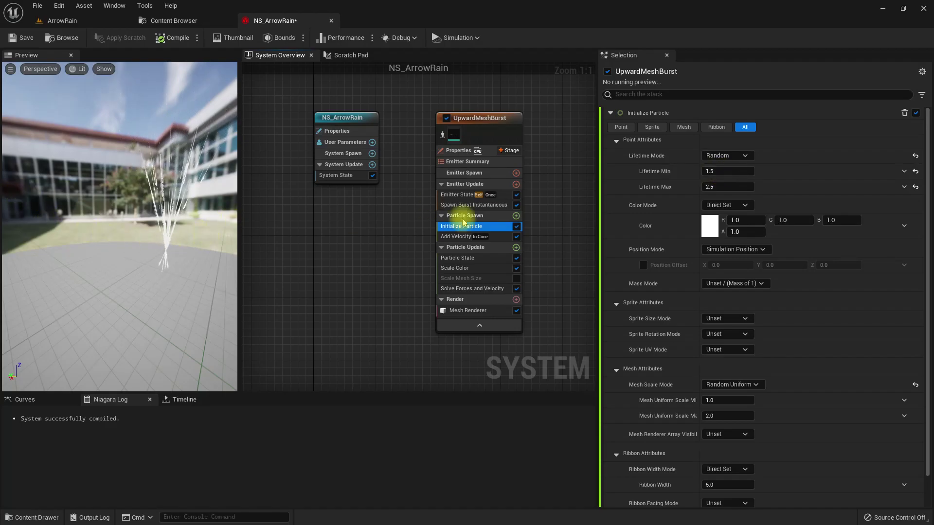
pyautogui.click(735, 173)
pyautogui.write('10')
pyautogui.press('Tab')
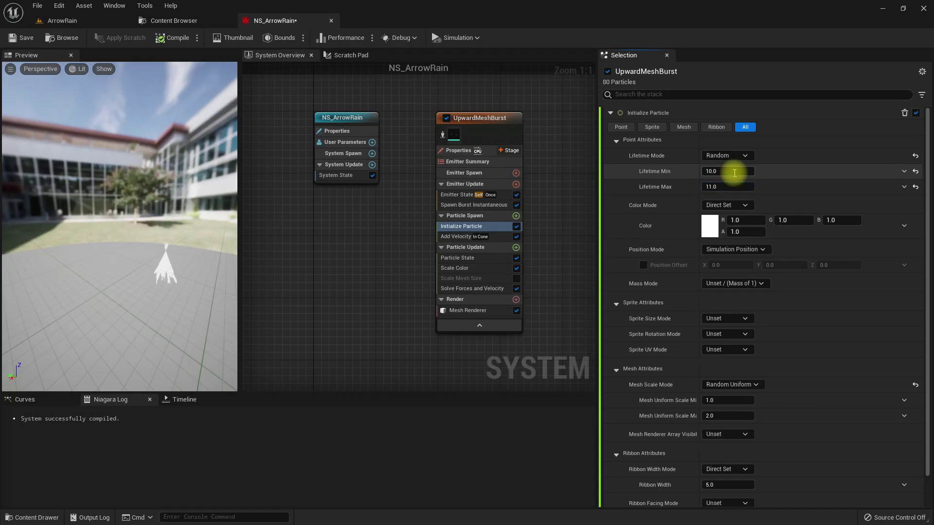
pyautogui.write('9')
pyautogui.press('Return')
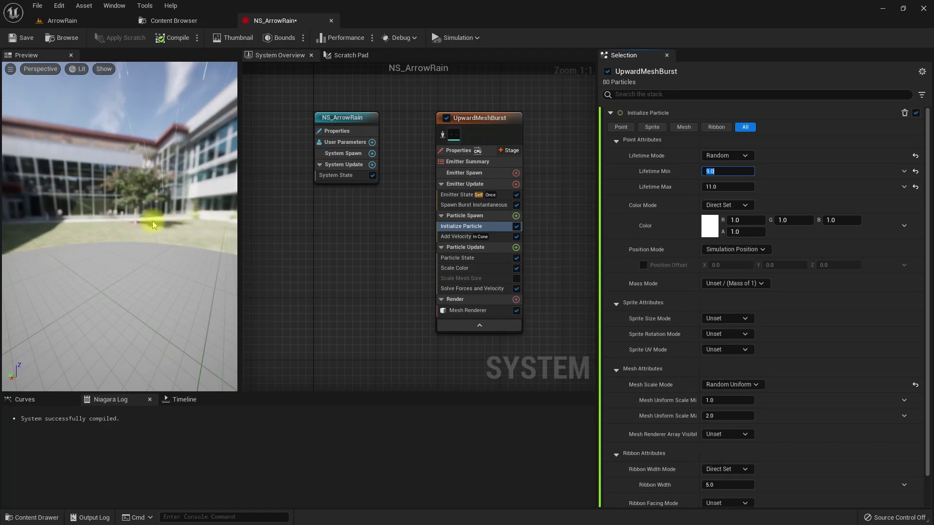
# - Show the Add Velocity module's settings for the UpwardMeshBurst emitter
pyautogui.moveTo(150, 222); pyautogui.dragTo(156, 207, button='middle')
pyautogui.moveTo(410, 244)
pyautogui.mouseDown(button='right')
pyautogui.moveTo(419, 248)
pyautogui.moveTo(415, 239)
pyautogui.mouseUp(button='right')
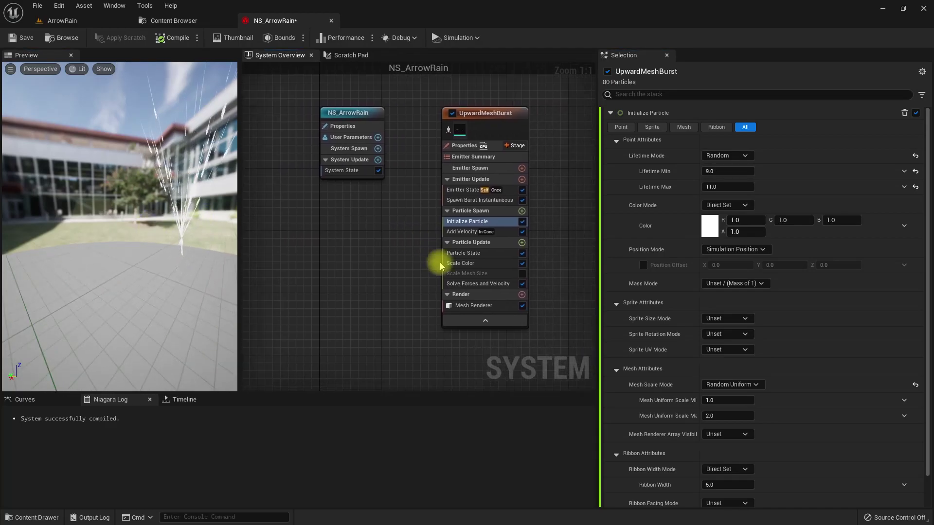
pyautogui.click(503, 234)
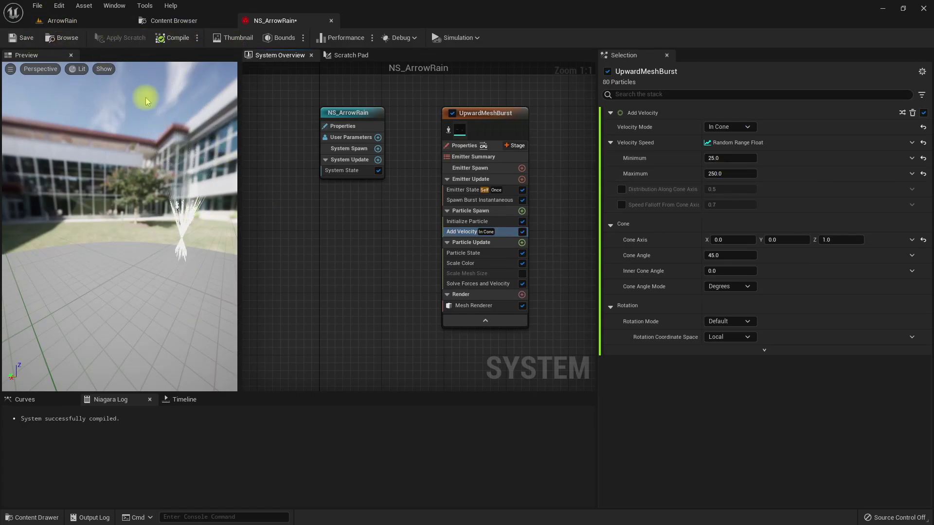
# - Place the NS_ArrowRain system in the ArrowRain level, on the castle courtyard floor between the two fountains
pyautogui.click(77, 22)
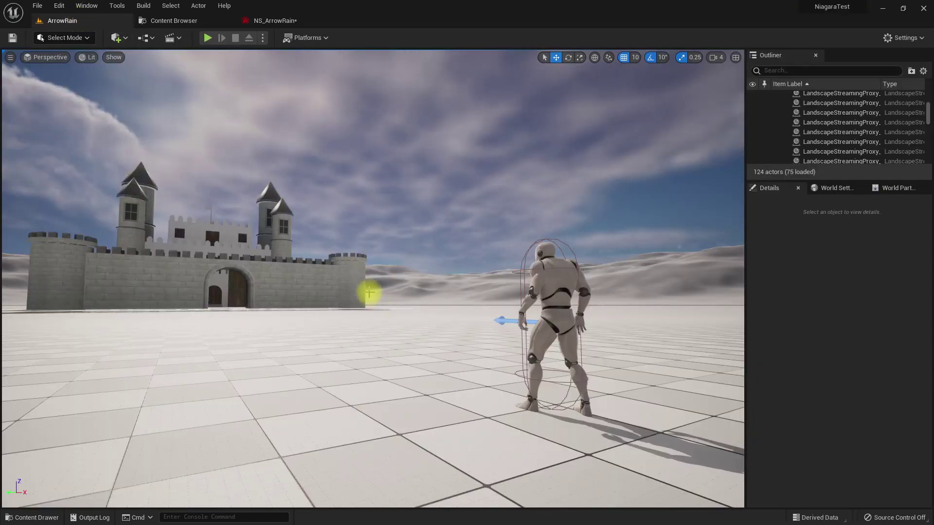
pyautogui.press('w')
pyautogui.moveTo(372, 279); pyautogui.dragTo(336, 302, button='right')
pyautogui.moveTo(399, 267); pyautogui.dragTo(369, 285, button='right')
pyautogui.click(170, 21)
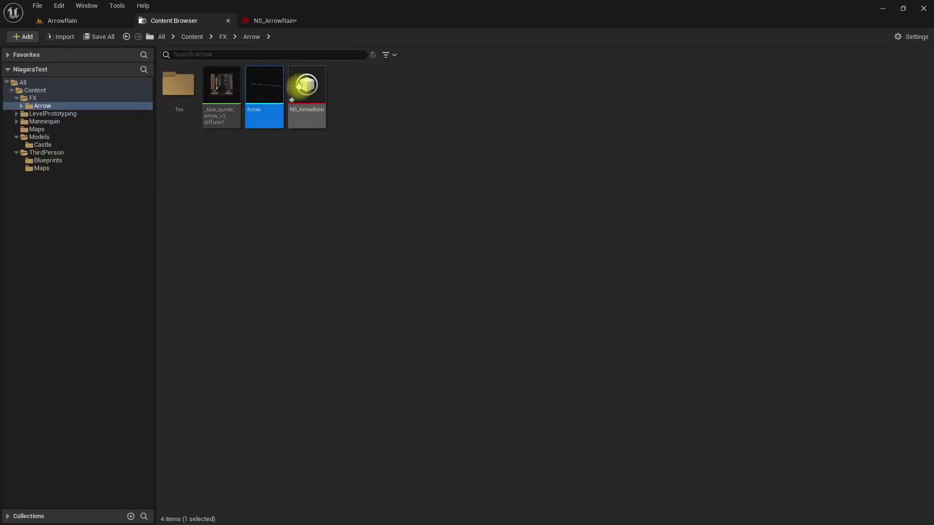
pyautogui.moveTo(298, 85); pyautogui.dragTo(53, 21)
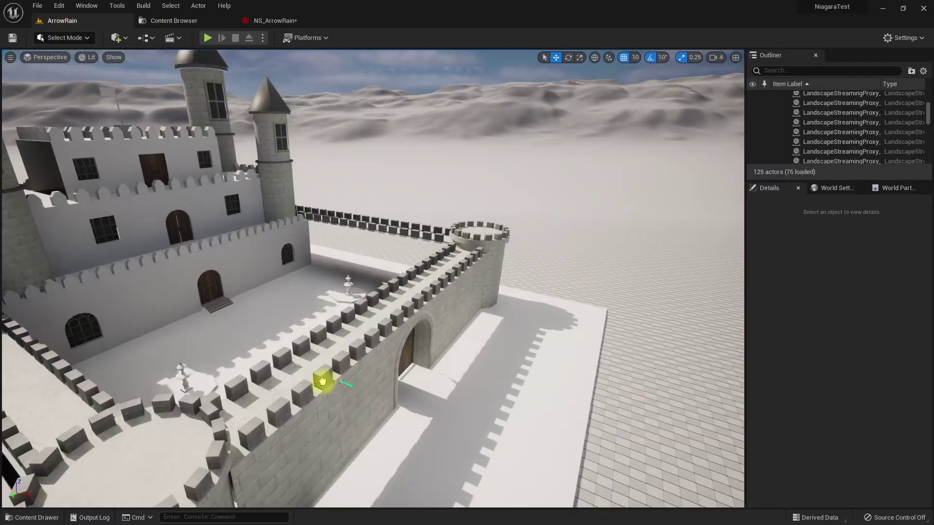
pyautogui.moveTo(264, 333); pyautogui.dragTo(265, 332)
pyautogui.moveTo(264, 333); pyautogui.dragTo(324, 322, button='right')
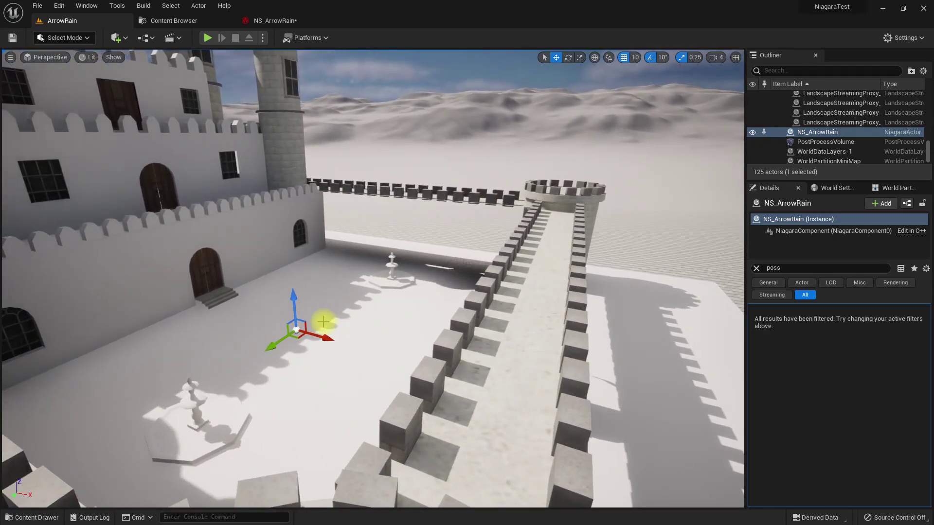
# - In the NS_ArrowRain system, set the Emitter State module's loop behavior to Infinite with a loop duration of 5.0
pyautogui.click(275, 19)
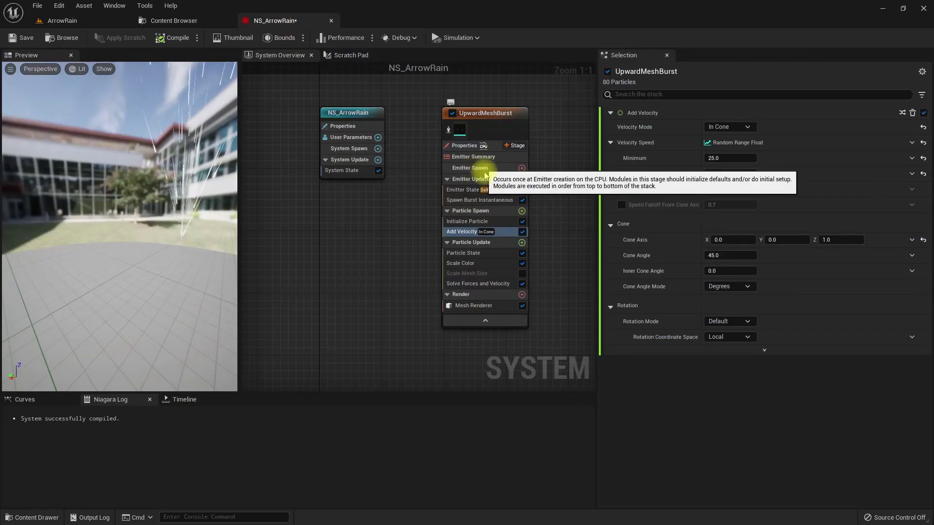
pyautogui.click(457, 189)
pyautogui.click(725, 155)
pyautogui.click(723, 181)
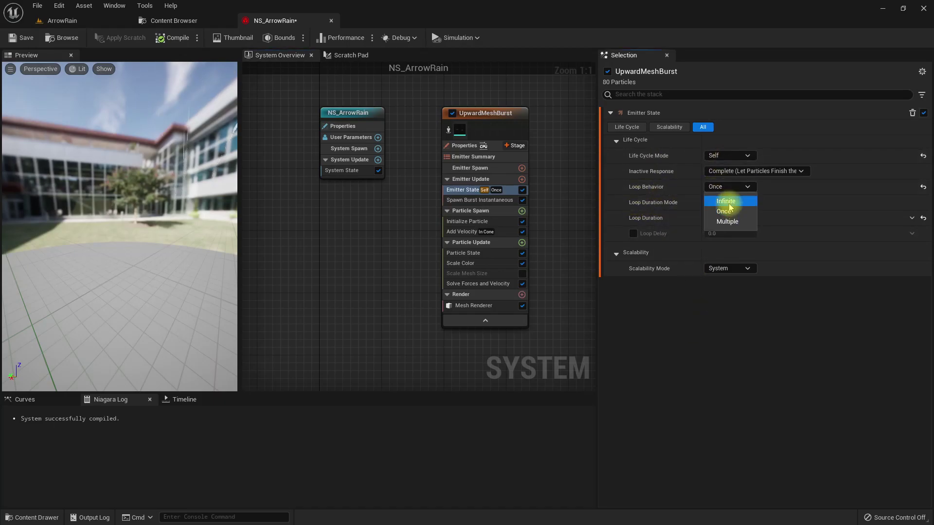
pyautogui.click(728, 203)
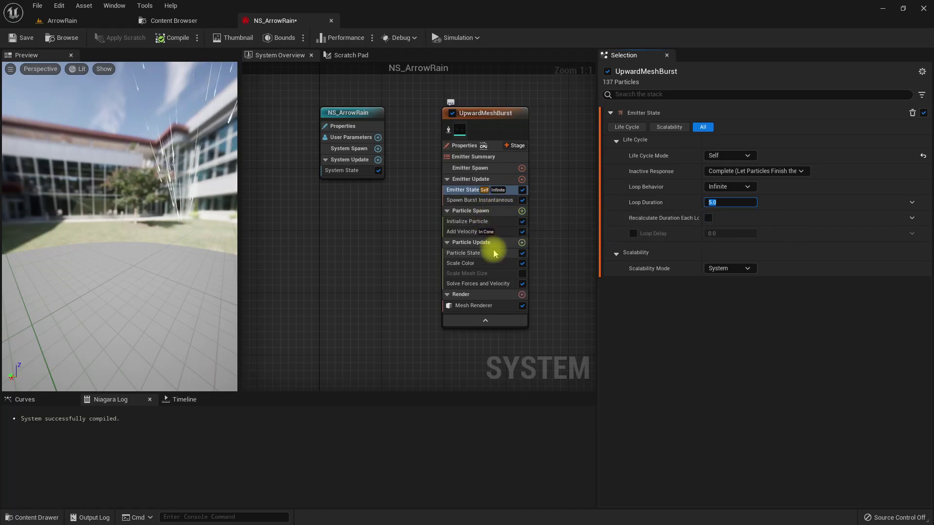
# - Add a Shape Location module to the UpwardMeshBurst emitter's Particle Spawn stage
pyautogui.click(521, 211)
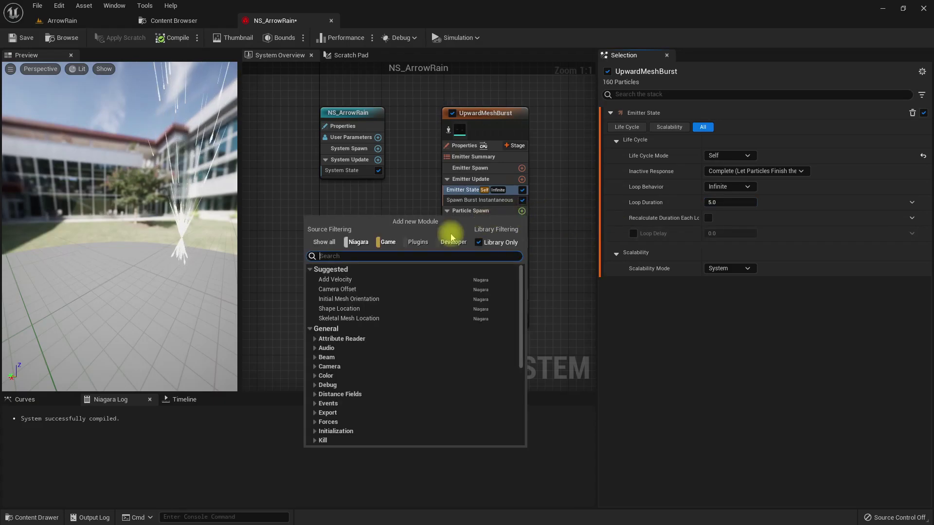
pyautogui.write('box')
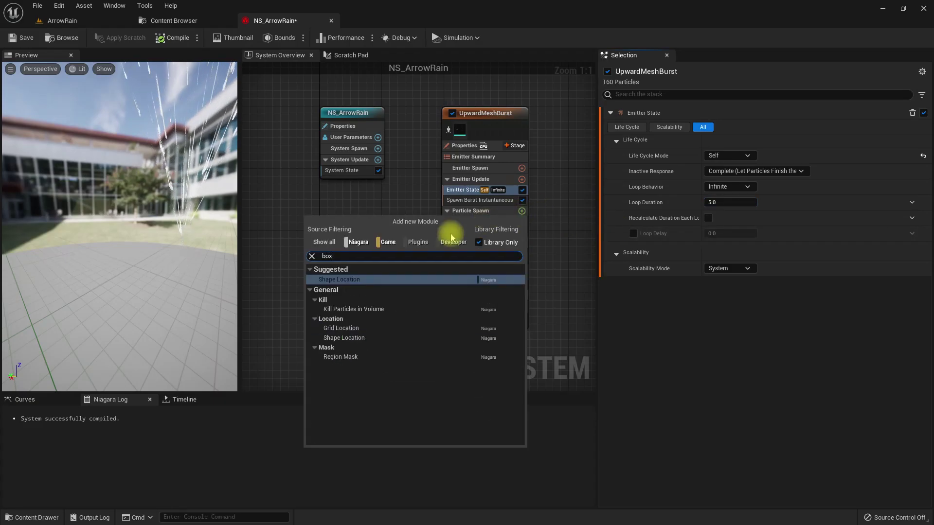
pyautogui.press('Down')
pyautogui.press('Up')
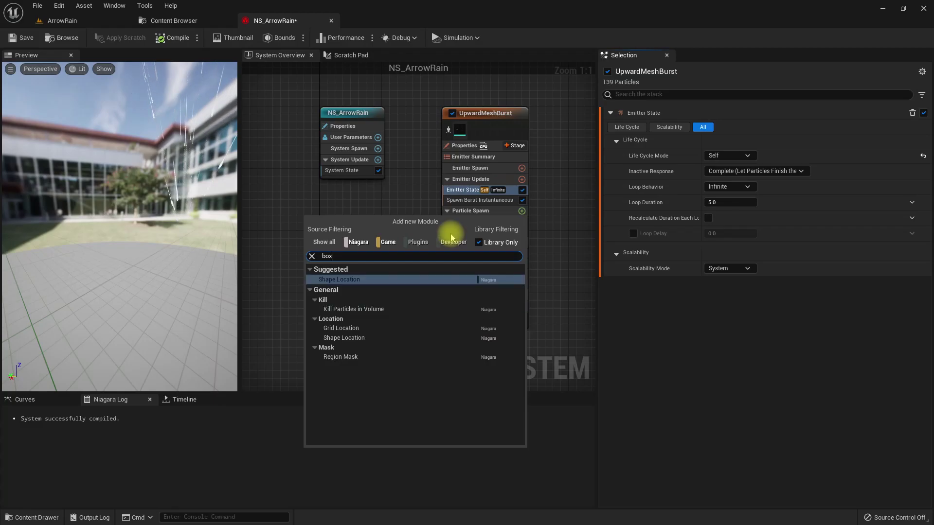
pyautogui.press('Return')
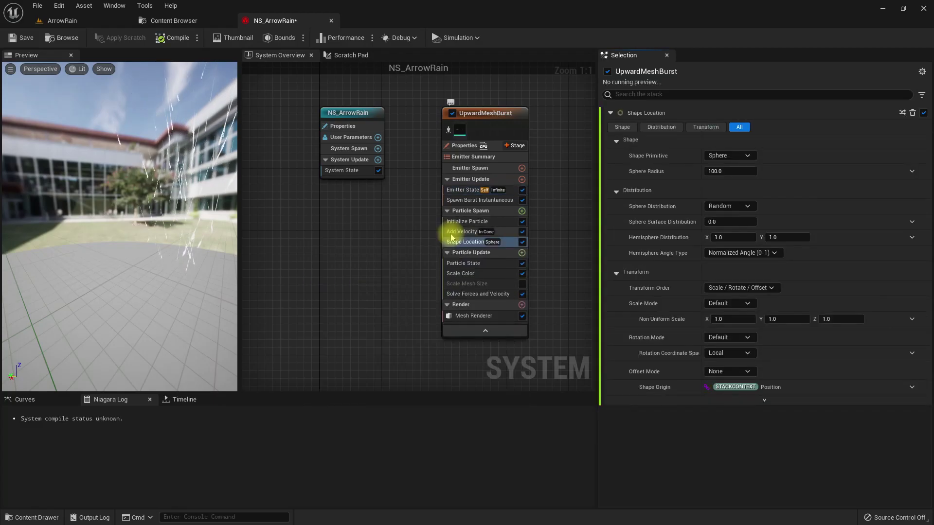
# - Set the Shape Location module's shape primitive to Box / Plane
pyautogui.click(725, 156)
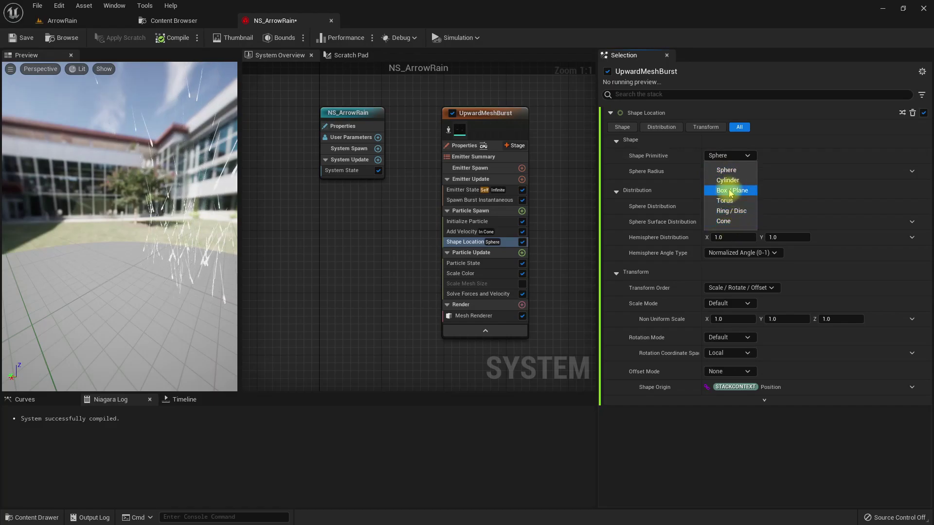
pyautogui.click(732, 191)
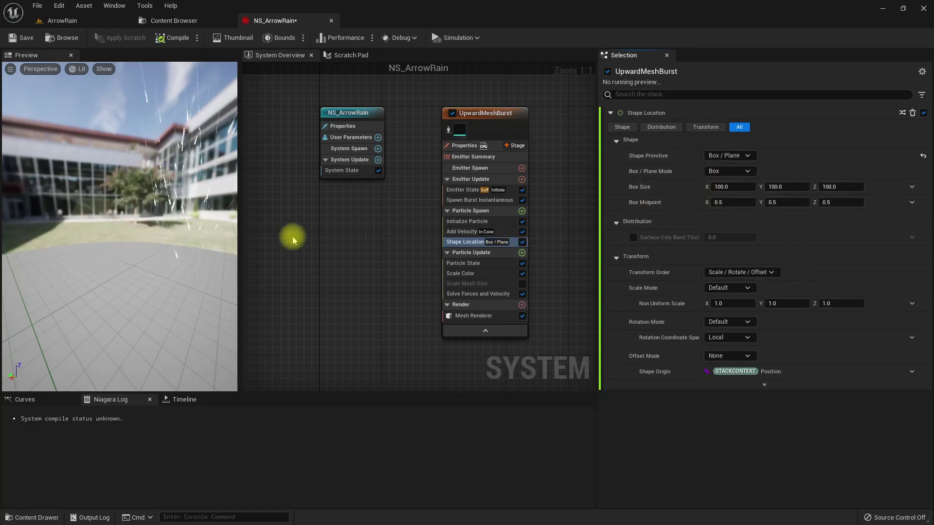
pyautogui.moveTo(142, 255); pyautogui.dragTo(195, 277)
# - Set the Shape Location module's box size X to 3000.0 and check the arrow spread around the castle in the ArrowRain level
pyautogui.click(729, 187)
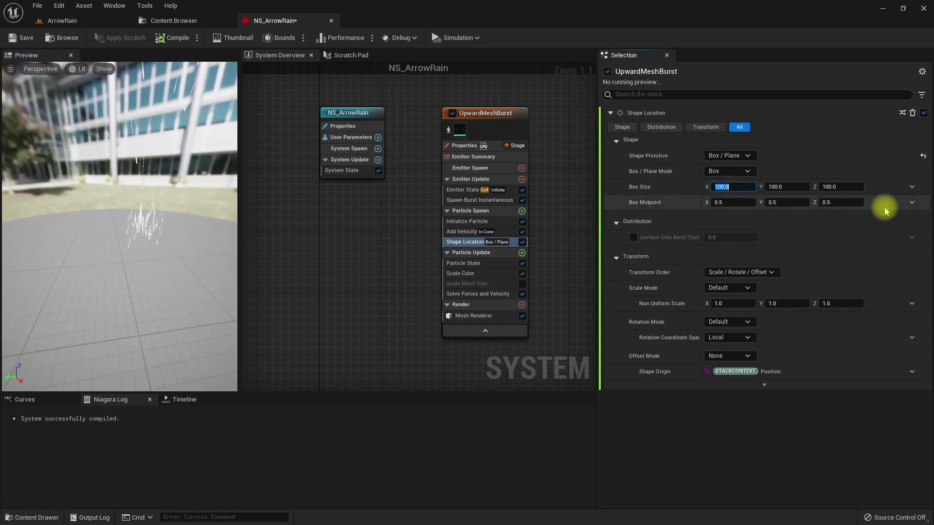
pyautogui.click(912, 205)
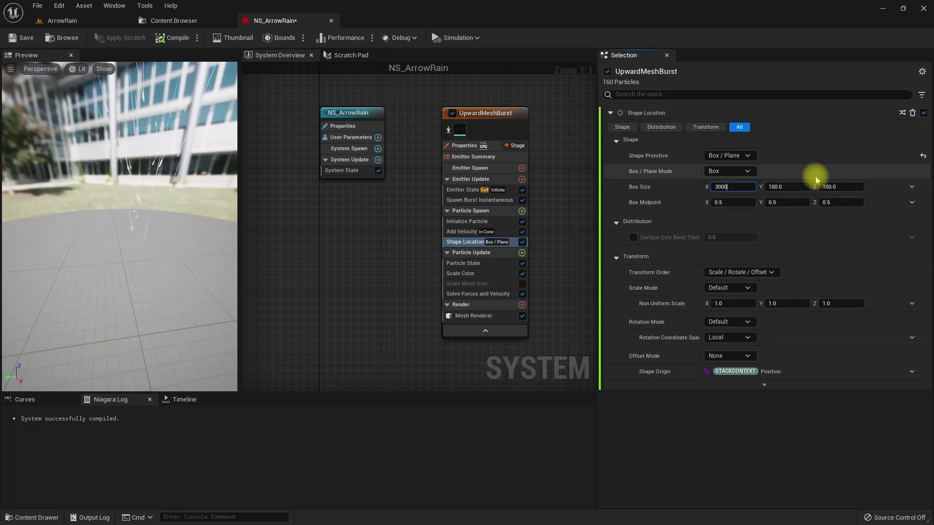
pyautogui.press('Return')
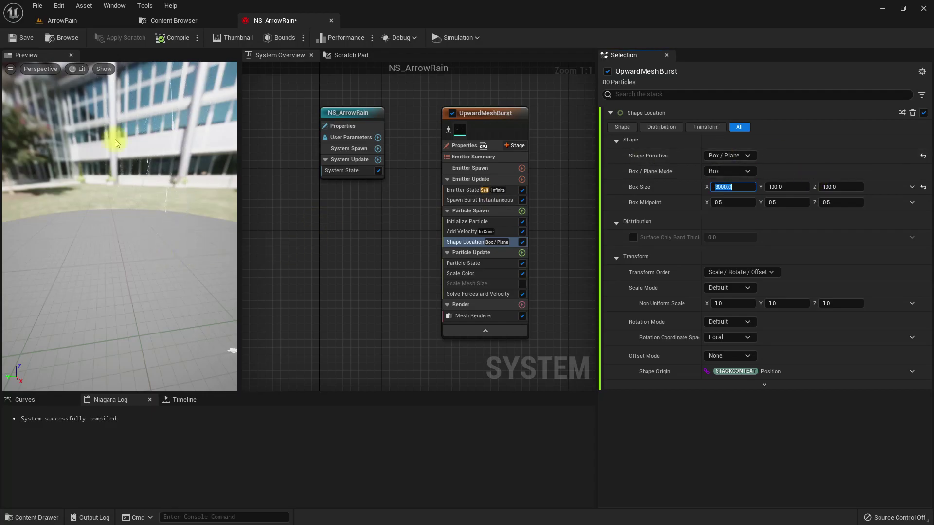
pyautogui.click(91, 19)
pyautogui.moveTo(355, 279)
pyautogui.mouseDown(button='right')
pyautogui.moveTo(365, 265)
pyautogui.moveTo(404, 258)
pyautogui.moveTo(394, 228)
pyautogui.moveTo(356, 272)
pyautogui.moveTo(359, 283)
pyautogui.mouseUp(button='right')
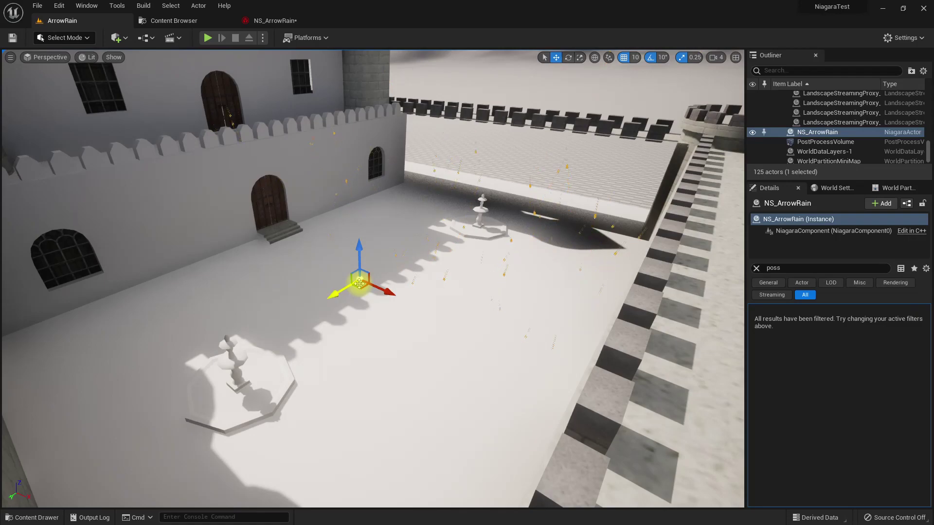
pyautogui.moveTo(359, 284); pyautogui.dragTo(298, 273, button='right')
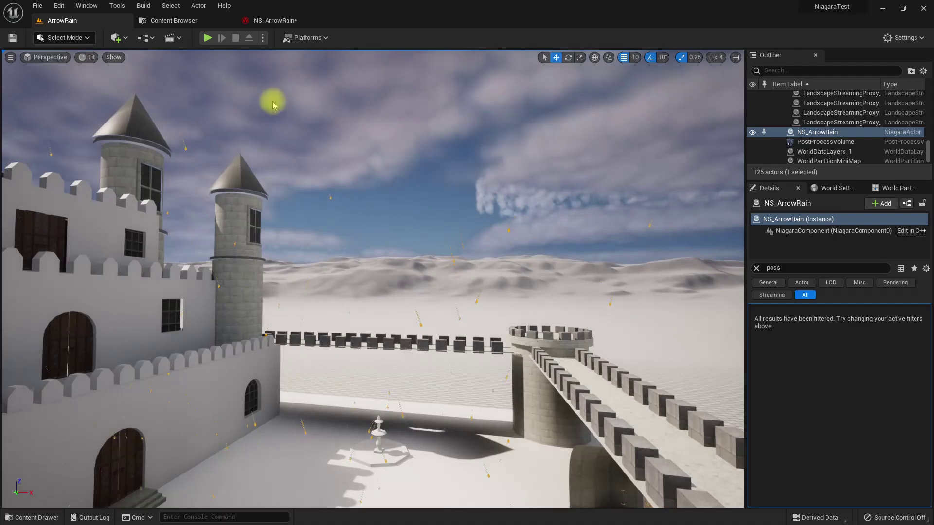
# - Tilt the Add Velocity module's cone by setting cone axis X to 1.0 and narrow its cone angle to 20.0
pyautogui.click(263, 19)
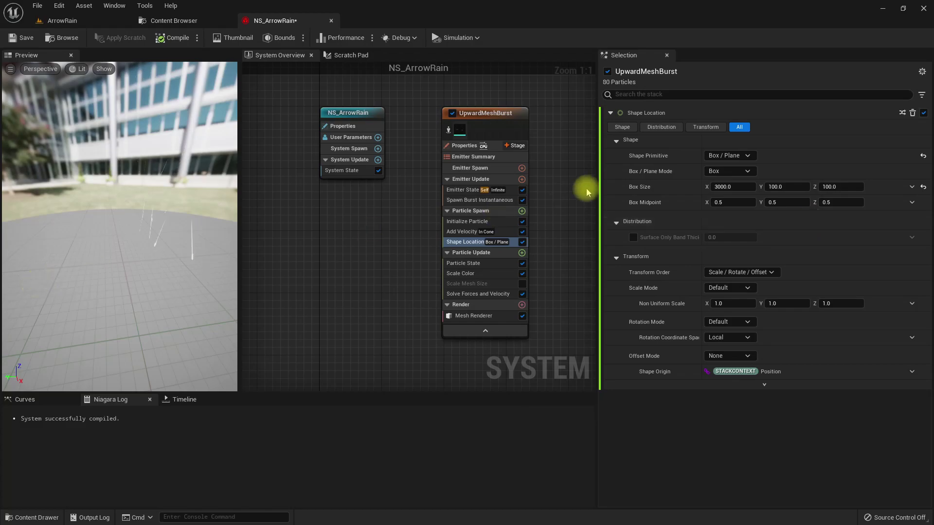
pyautogui.click(465, 232)
pyautogui.click(751, 240)
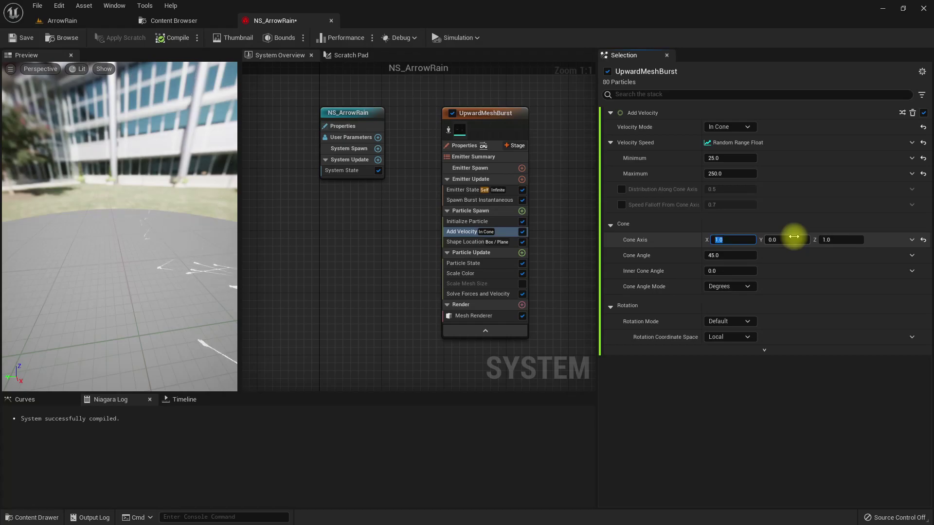
pyautogui.click(112, 273)
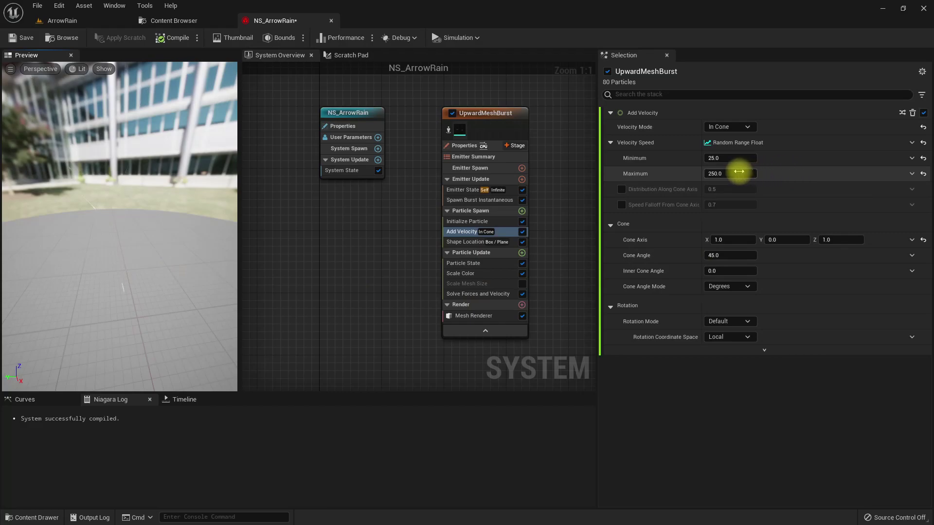
pyautogui.click(725, 255)
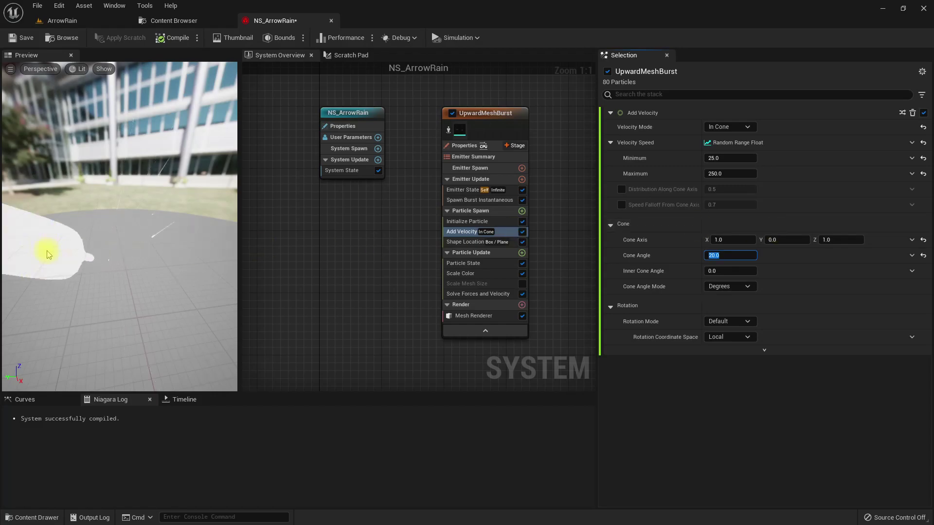
pyautogui.click(46, 253)
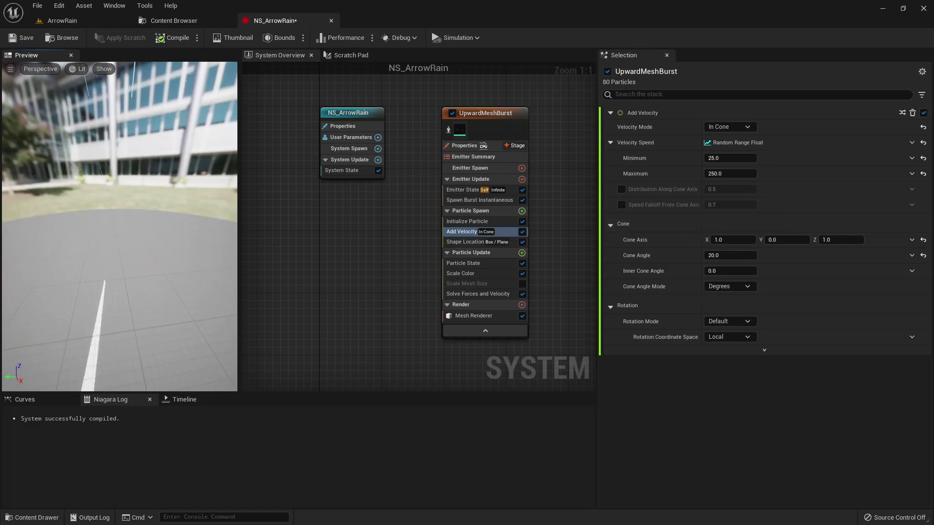
pyautogui.moveTo(58, 249); pyautogui.dragTo(90, 260)
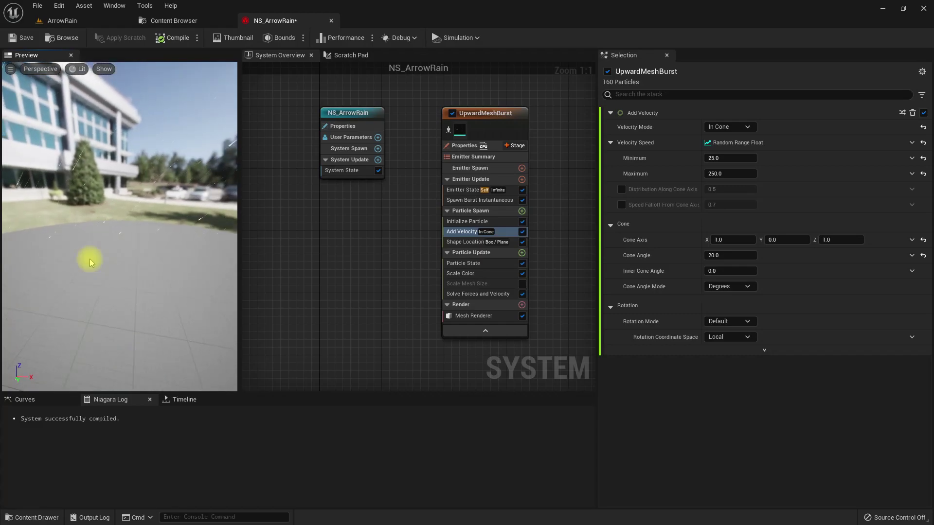
# - Set the Shape Location module's box size to 100.0 in X and 3000.0 in Y
pyautogui.click(466, 242)
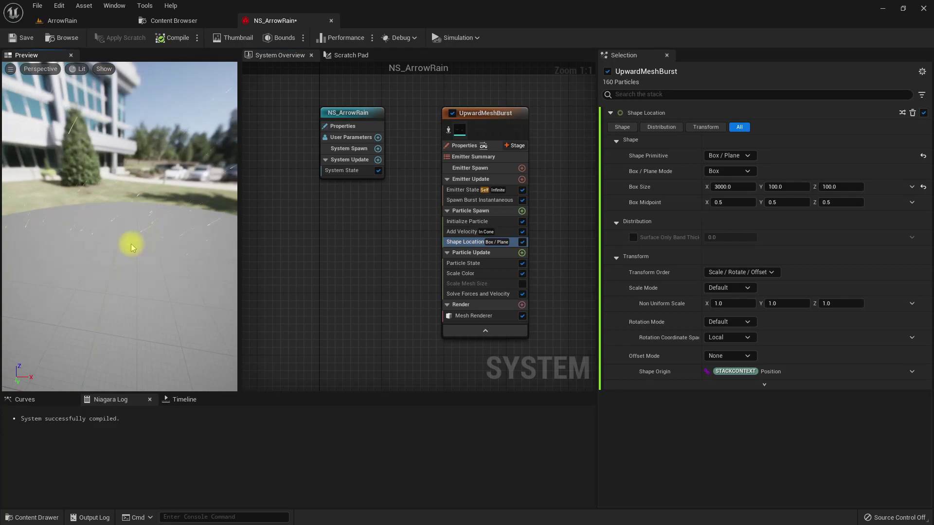
pyautogui.click(731, 188)
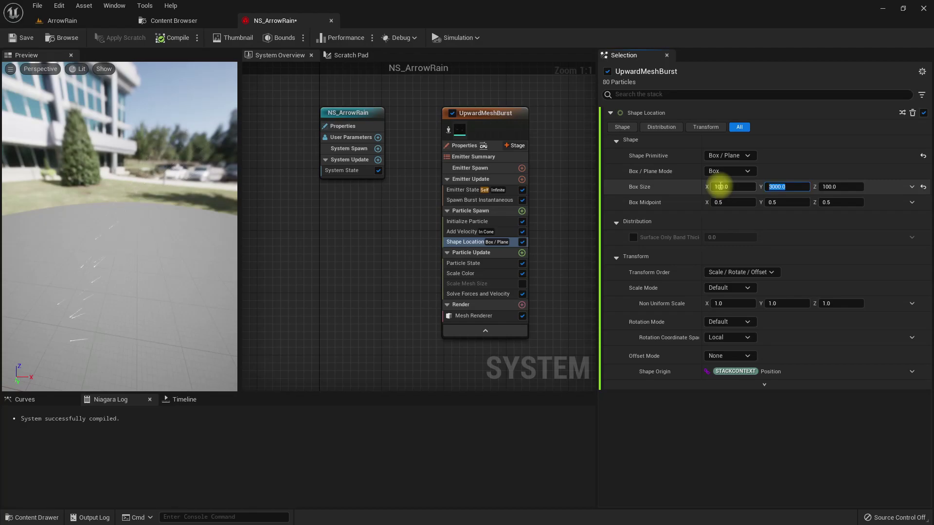
pyautogui.click(216, 261)
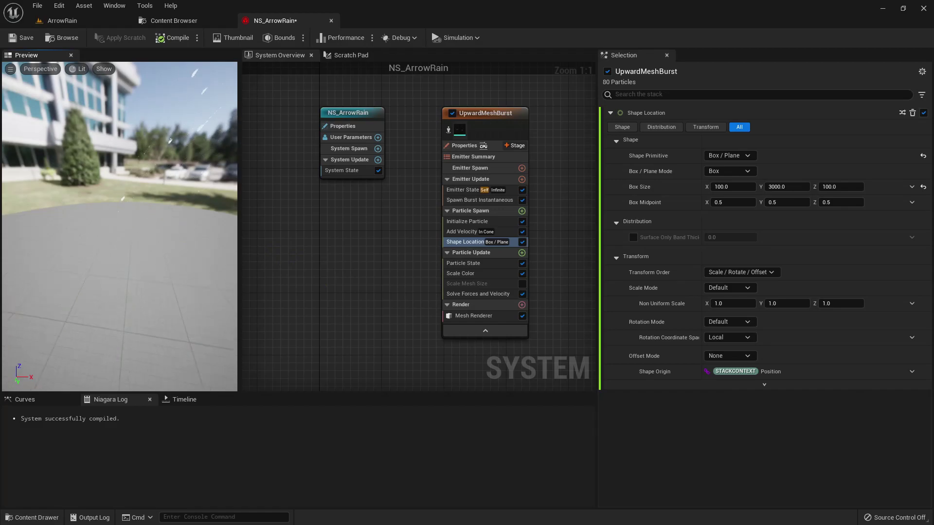
# - Inspect the Arrow mesh, disable the Mesh Renderer's material overrides, and check the arrows in the ArrowRain level
pyautogui.click(474, 316)
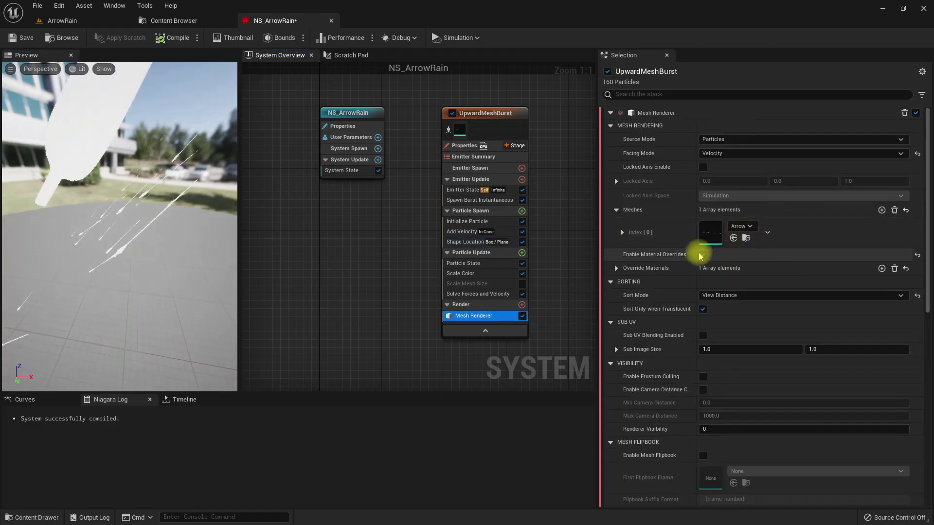
pyautogui.click(623, 234)
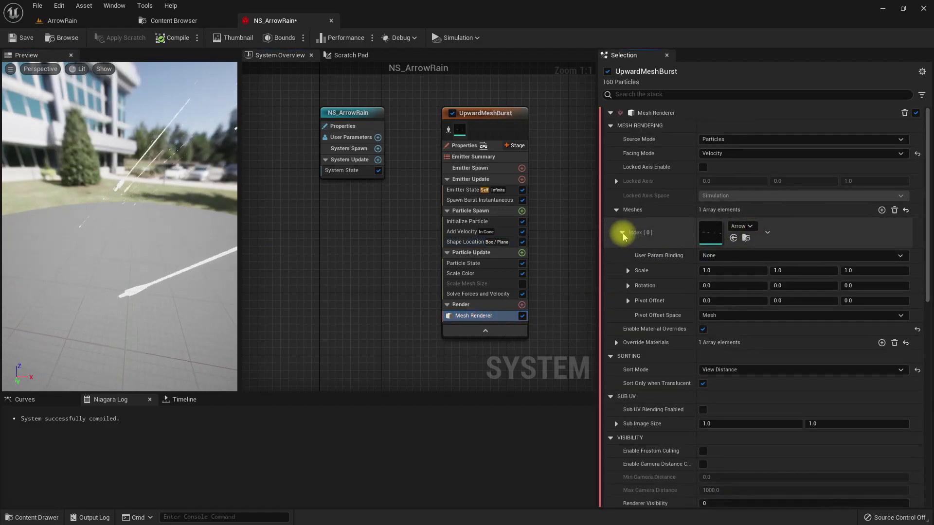
pyautogui.click(623, 234)
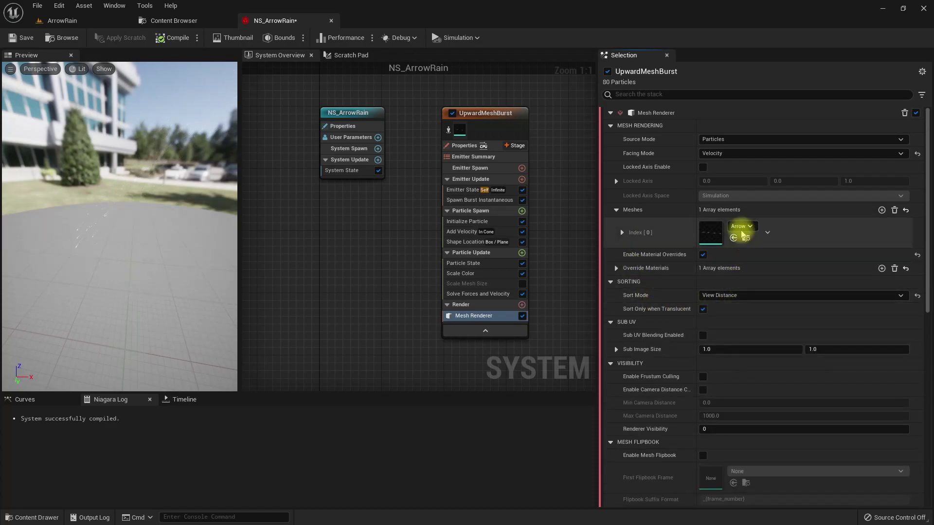
pyautogui.doubleClick(708, 230)
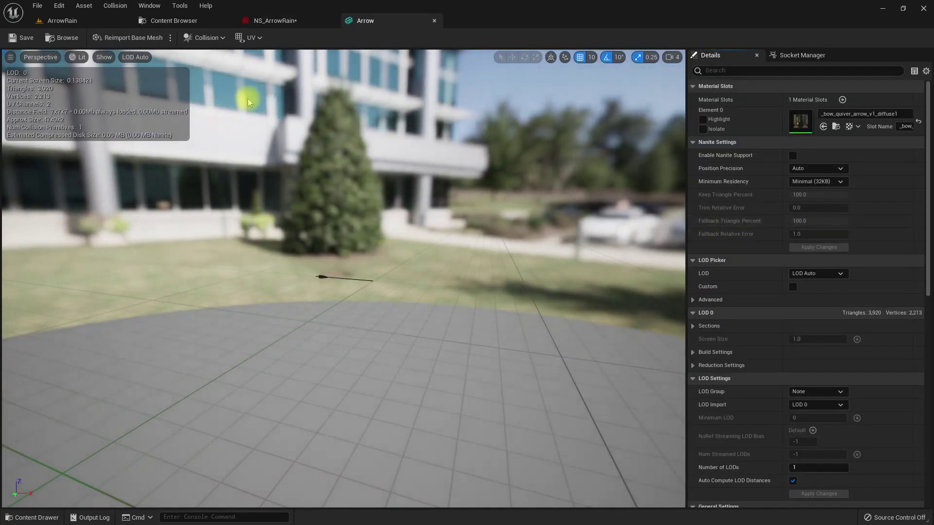
pyautogui.click(273, 19)
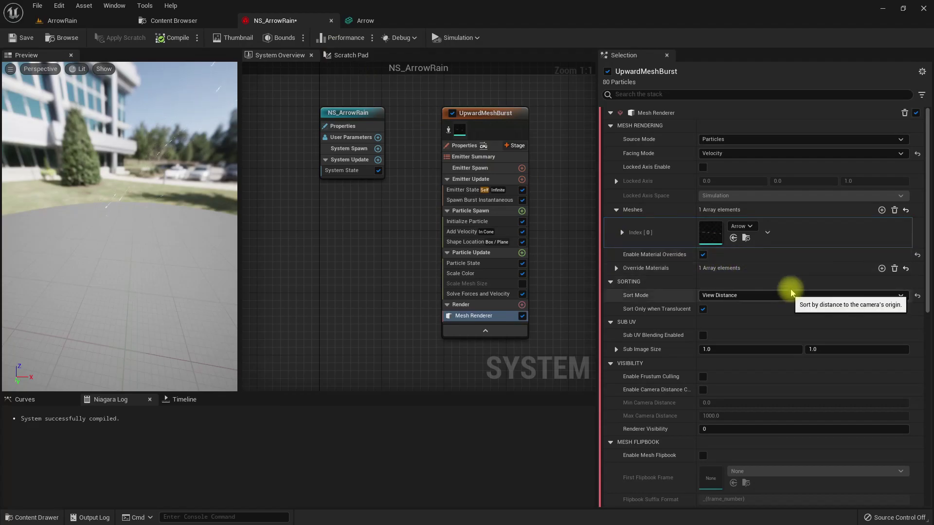
pyautogui.scroll(-3, 807, 286)
pyautogui.scroll(3, 807, 287)
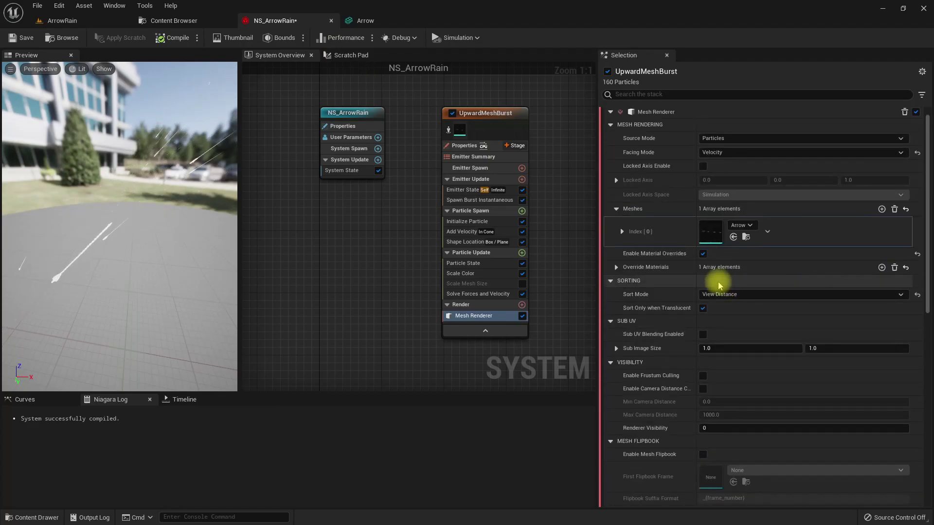
pyautogui.click(705, 255)
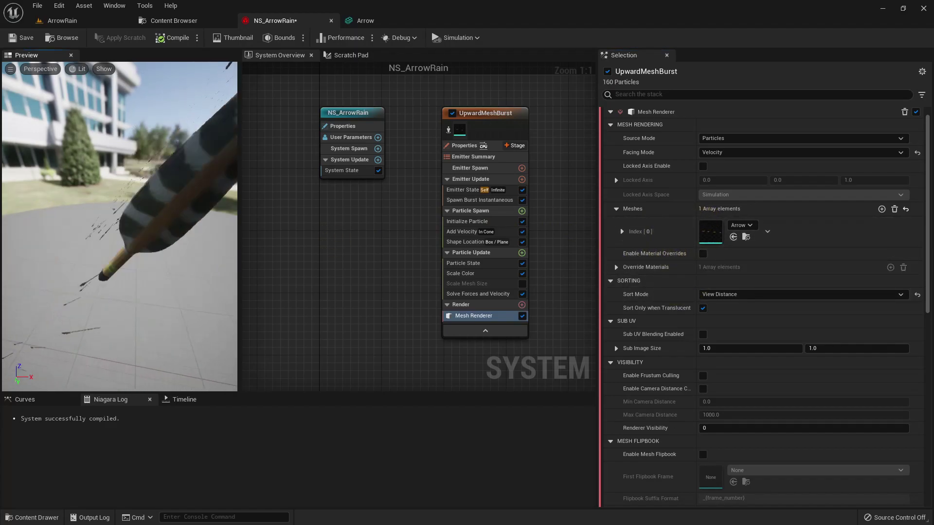
pyautogui.click(62, 21)
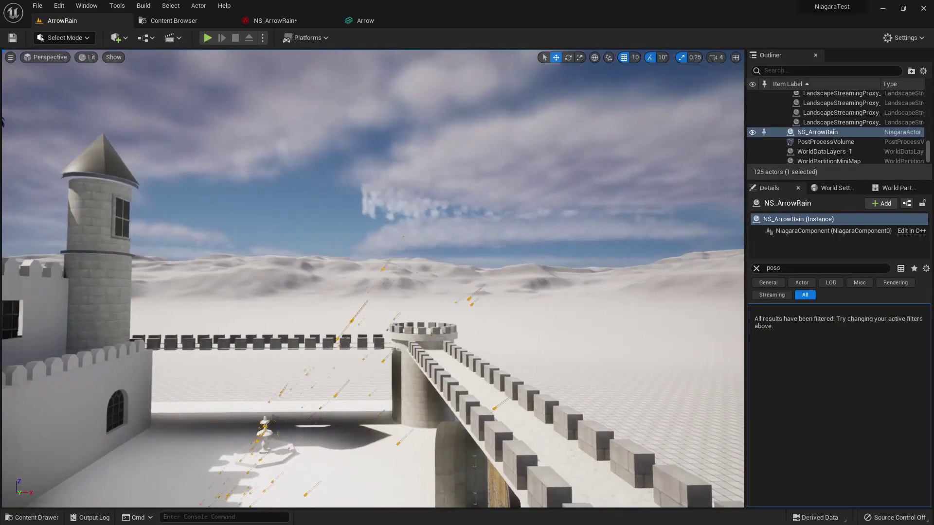
pyautogui.moveTo(423, 325); pyautogui.dragTo(328, 313, button='right')
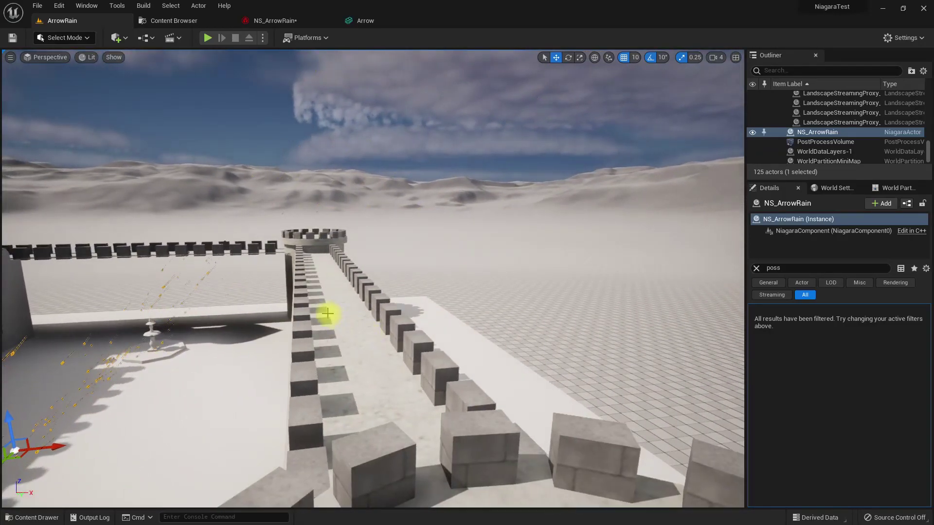
# - Set the Add Velocity module's speed range to a minimum of 2900.0 and a maximum of 3100.0, and return to the ArrowRain level
pyautogui.click(272, 20)
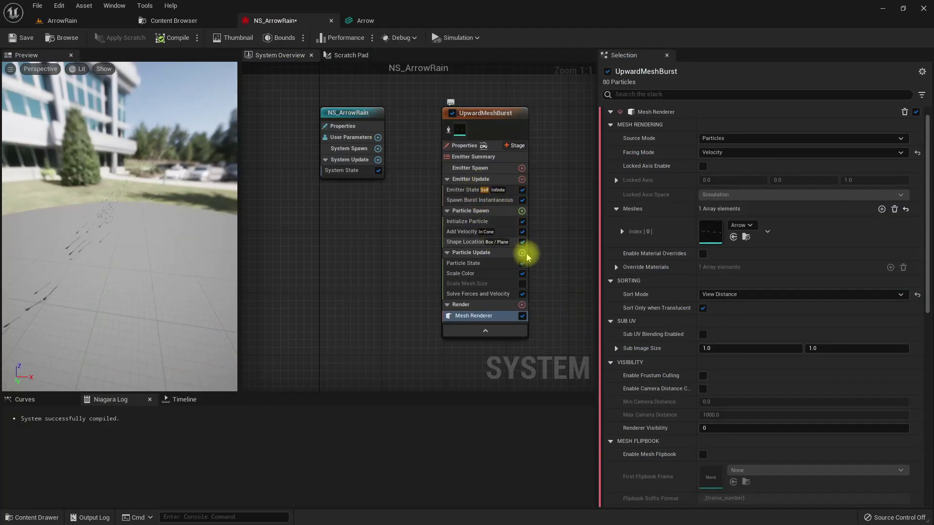
pyautogui.click(461, 232)
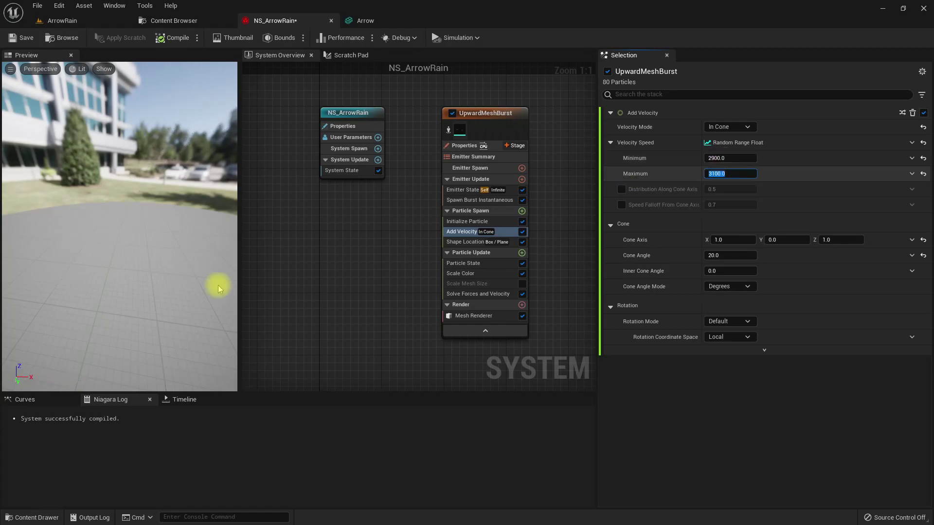
pyautogui.moveTo(130, 238); pyautogui.dragTo(204, 220)
pyautogui.click(62, 21)
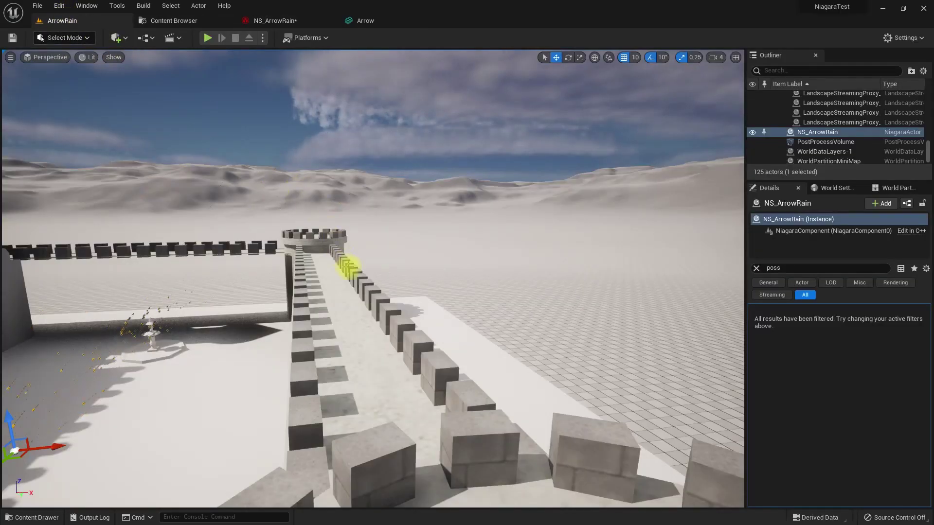
# - Add a Gravity Force module to the emitter's Particle Update group and check the arrows' flight from outside the castle in the ArrowRain level
pyautogui.moveTo(373, 278); pyautogui.dragTo(341, 276, button='right')
pyautogui.press('a')
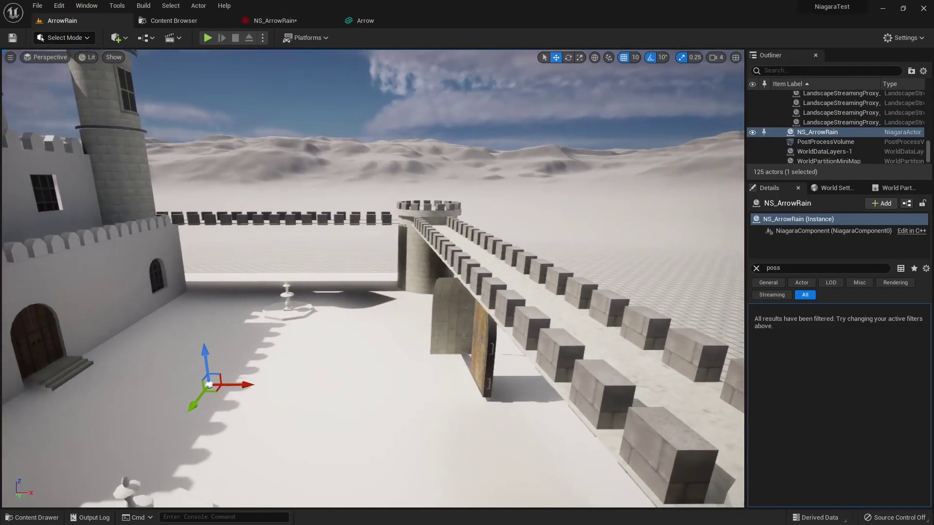
pyautogui.click(275, 20)
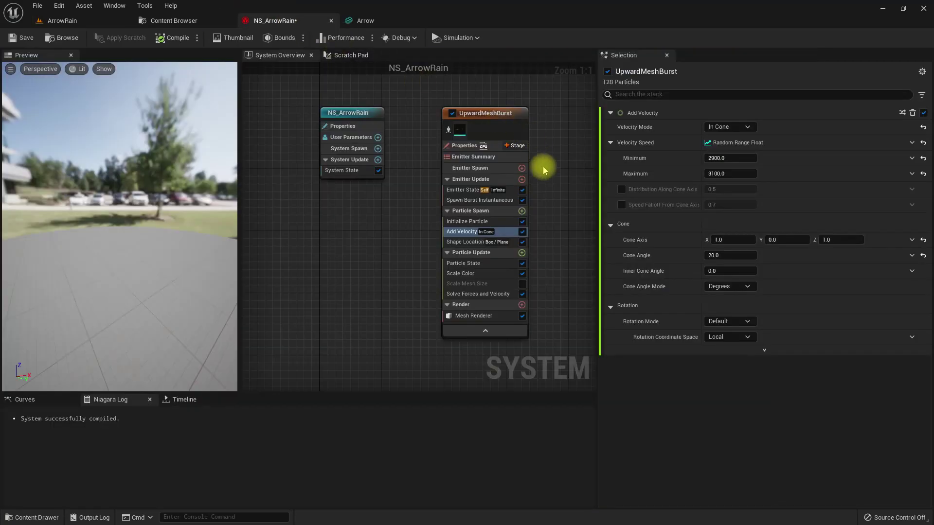
pyautogui.click(521, 253)
pyautogui.write('gra')
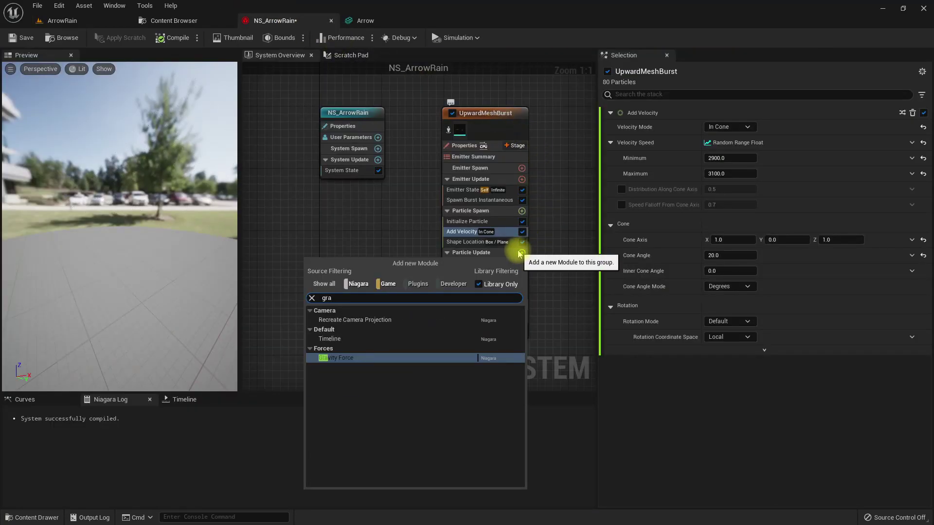
pyautogui.press('Return')
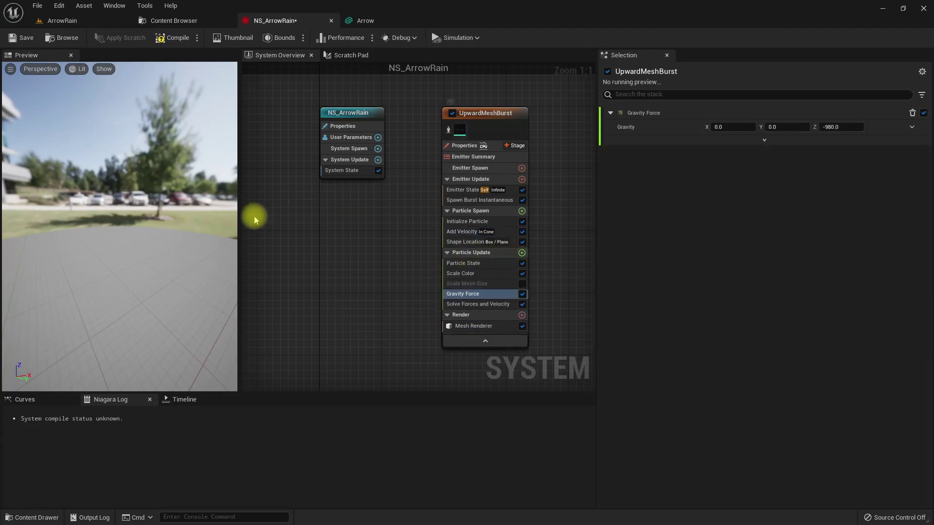
pyautogui.click(108, 23)
pyautogui.moveTo(427, 282); pyautogui.dragTo(336, 241, button='right')
pyautogui.press('w')
pyautogui.press('d')
pyautogui.press('q')
pyautogui.moveTo(604, 253); pyautogui.dragTo(465, 279, button='right')
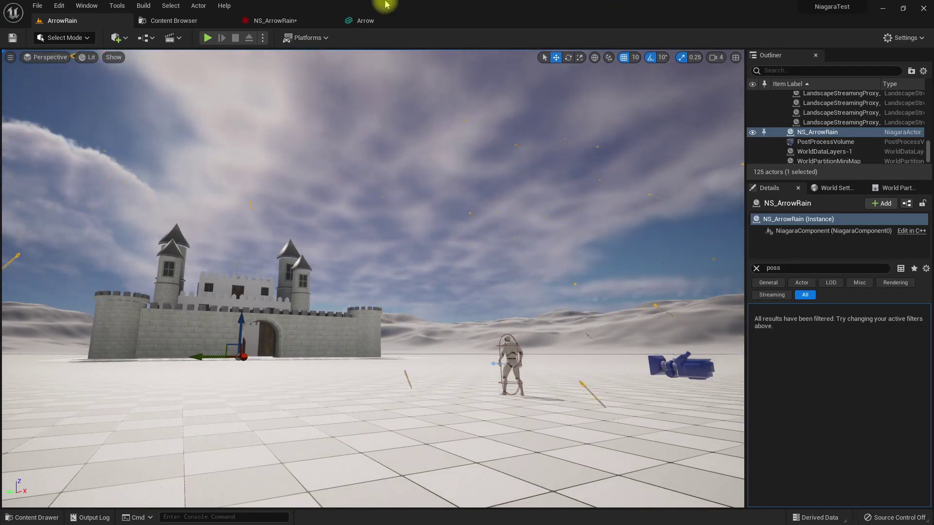
# - Set the Spawn Burst Instantaneous module's spawn count to 300 and check the denser volley in the ArrowRain level
pyautogui.click(258, 22)
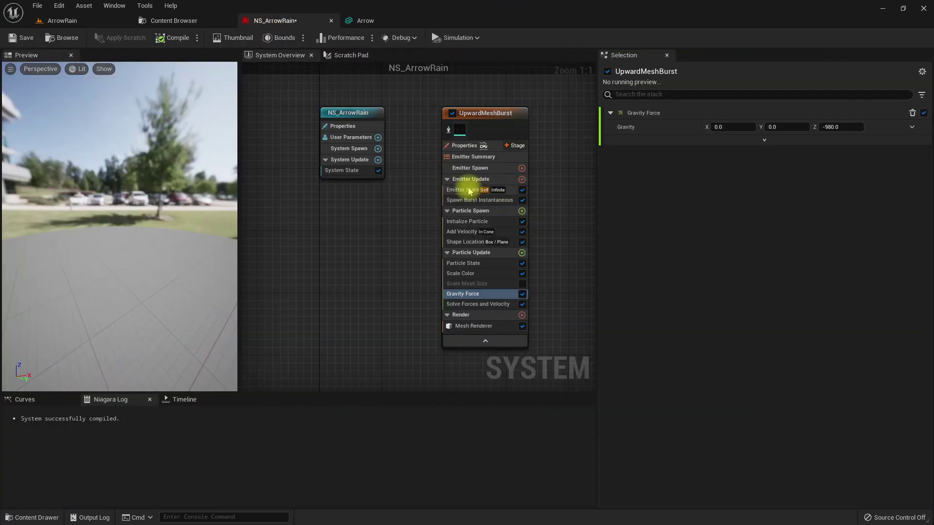
pyautogui.click(479, 200)
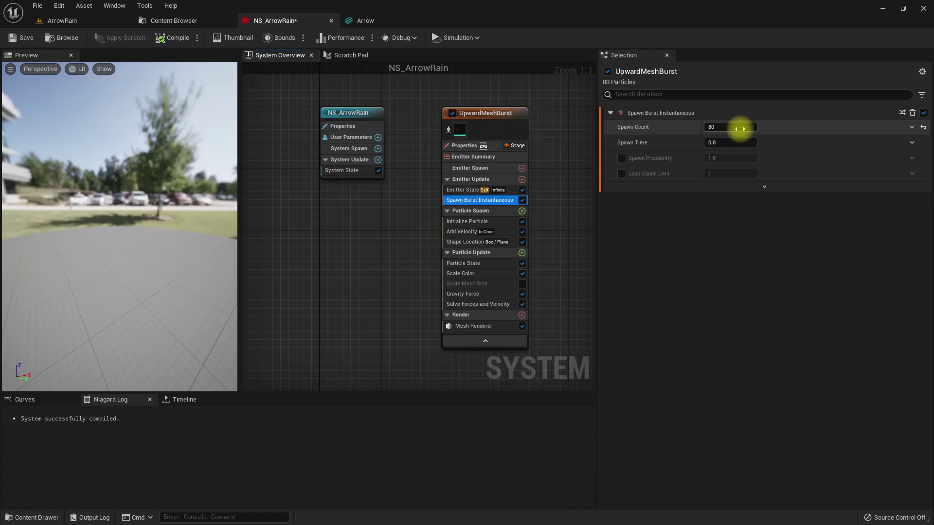
pyautogui.click(737, 128)
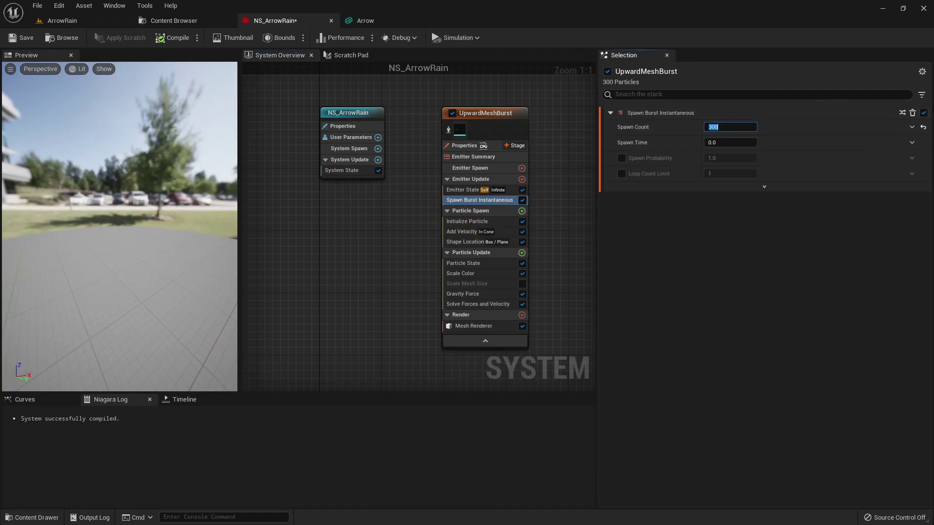
pyautogui.click(59, 20)
pyautogui.moveTo(372, 279)
pyautogui.mouseDown(button='right')
pyautogui.moveTo(389, 266)
pyautogui.moveTo(467, 428)
pyautogui.moveTo(329, 258)
pyautogui.moveTo(340, 256)
pyautogui.moveTo(327, 258)
pyautogui.moveTo(377, 265)
pyautogui.moveTo(372, 279)
pyautogui.mouseUp(button='right')
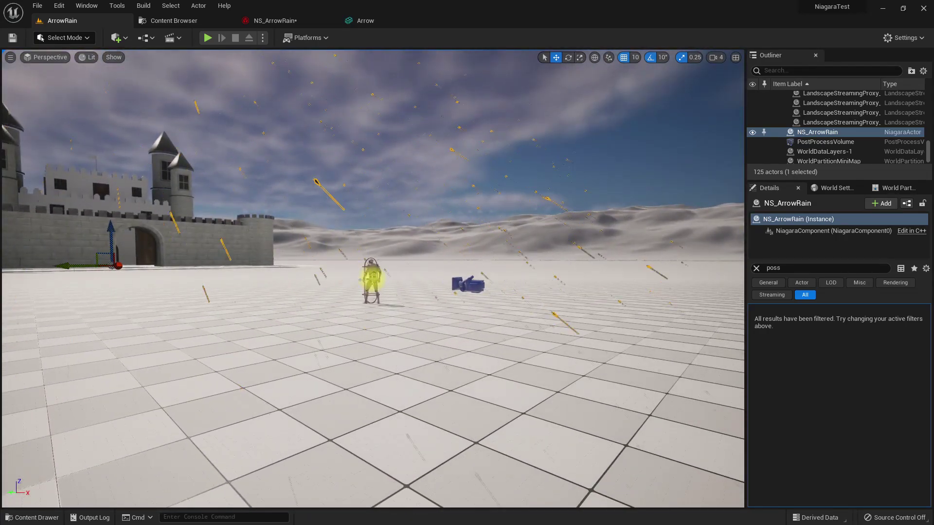
# - Move the third-person character farther from the castle along the X axis
pyautogui.click(378, 289)
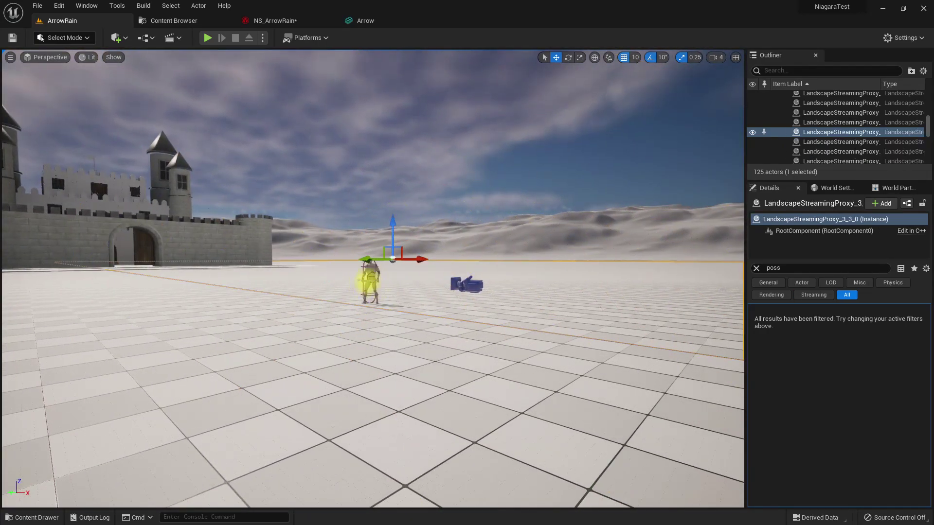
pyautogui.click(371, 283)
pyautogui.keyDown('shift'); pyautogui.moveTo(390, 284); pyautogui.dragTo(501, 287); pyautogui.keyUp('shift')
pyautogui.keyDown('shift'); pyautogui.moveTo(265, 288); pyautogui.dragTo(259, 286); pyautogui.keyUp('shift')
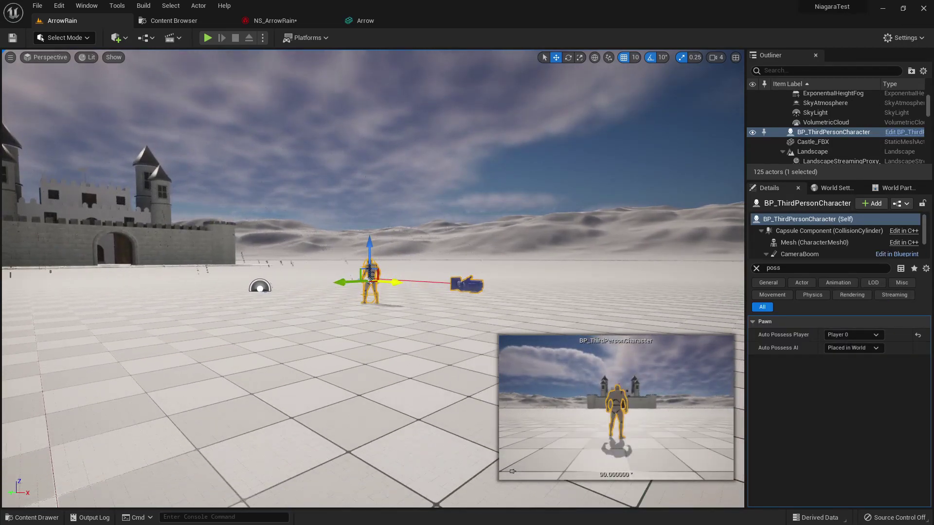
# - Frame the character with the castle, deselect everything, and watch the level in a full-screen viewport with game view enabled
pyautogui.press('w')
pyautogui.moveTo(217, 191); pyautogui.dragTo(134, 170, button='right')
pyautogui.click(350, 100)
pyautogui.press('F11')
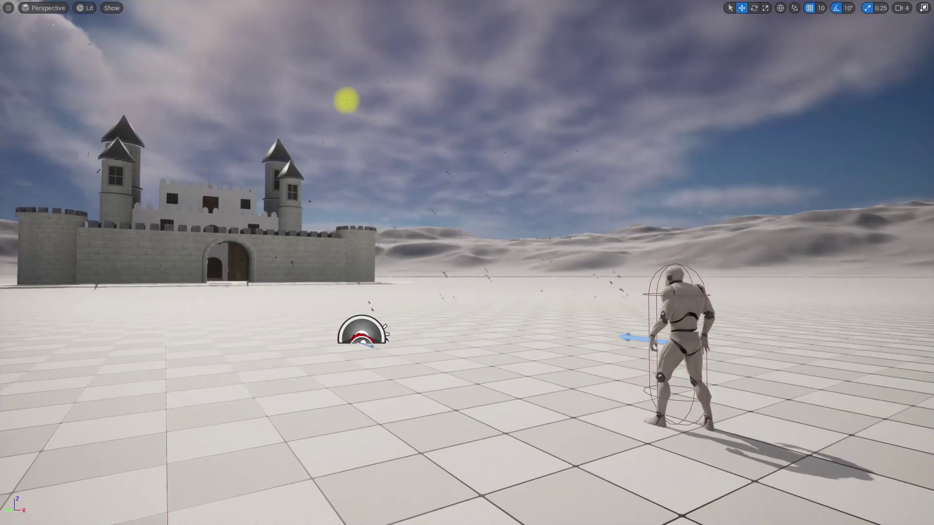
pyautogui.press('g')
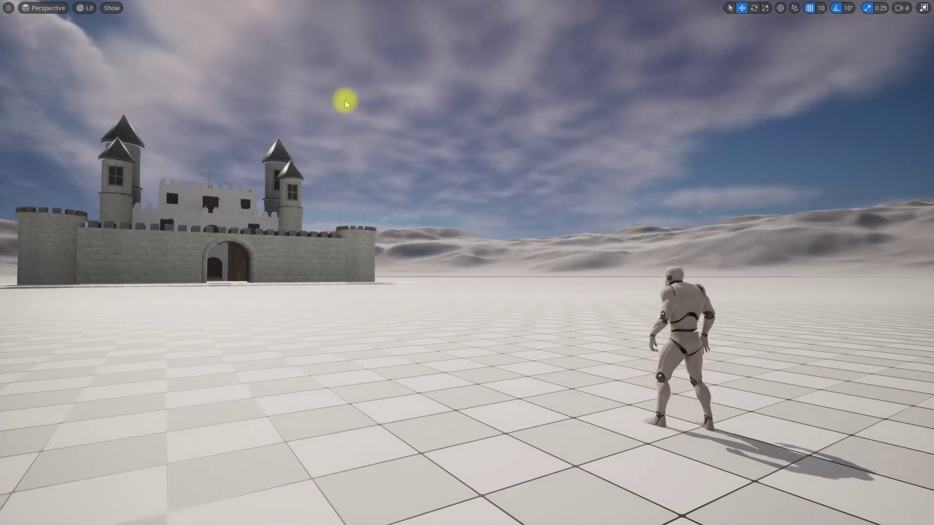
# - Move the third-person character closer to the castle along the X axis and deselect it
pyautogui.click(696, 398)
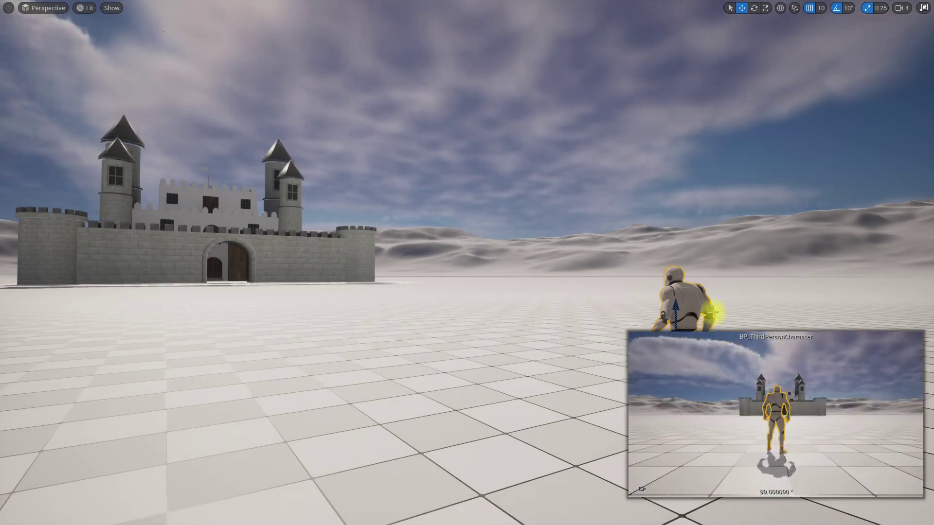
pyautogui.moveTo(612, 290); pyautogui.dragTo(671, 377, button='right')
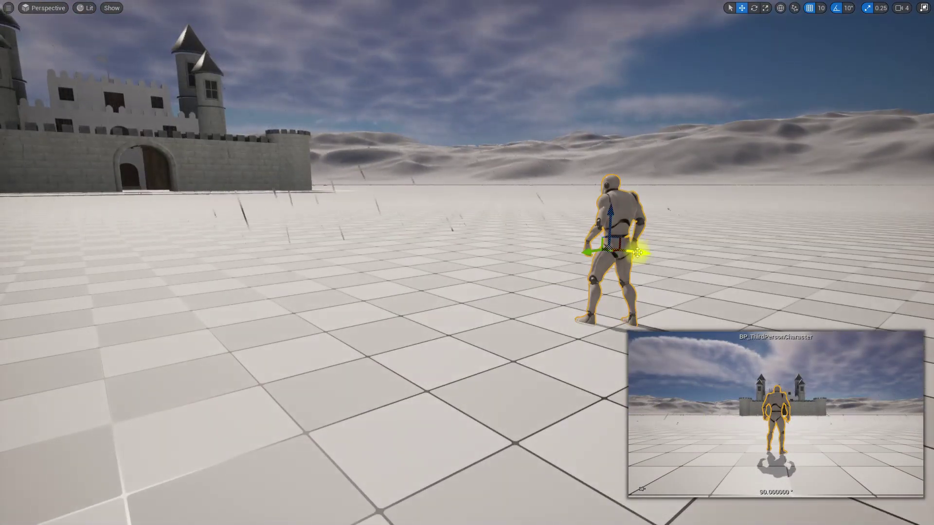
pyautogui.keyDown('shift'); pyautogui.moveTo(632, 251); pyautogui.dragTo(401, 312); pyautogui.keyUp('shift')
pyautogui.moveTo(421, 205); pyautogui.dragTo(421, 205, button='right')
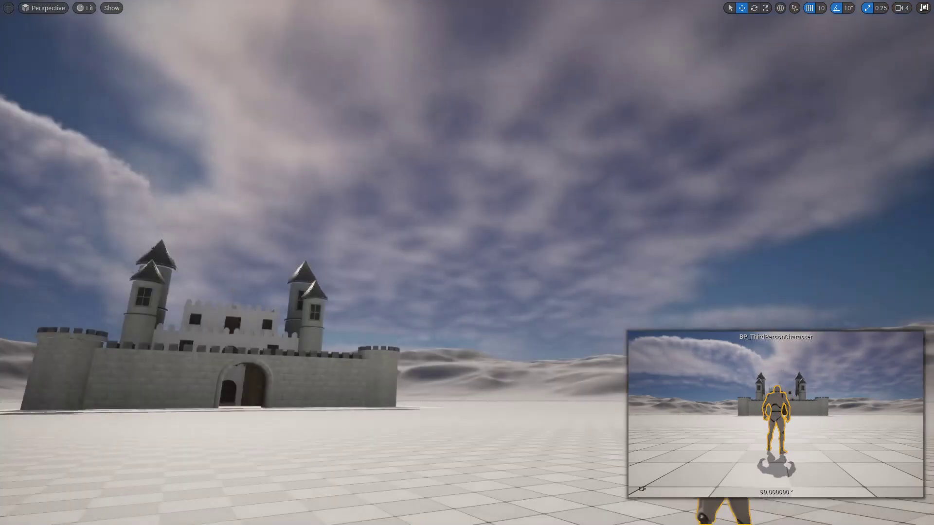
pyautogui.click(421, 205)
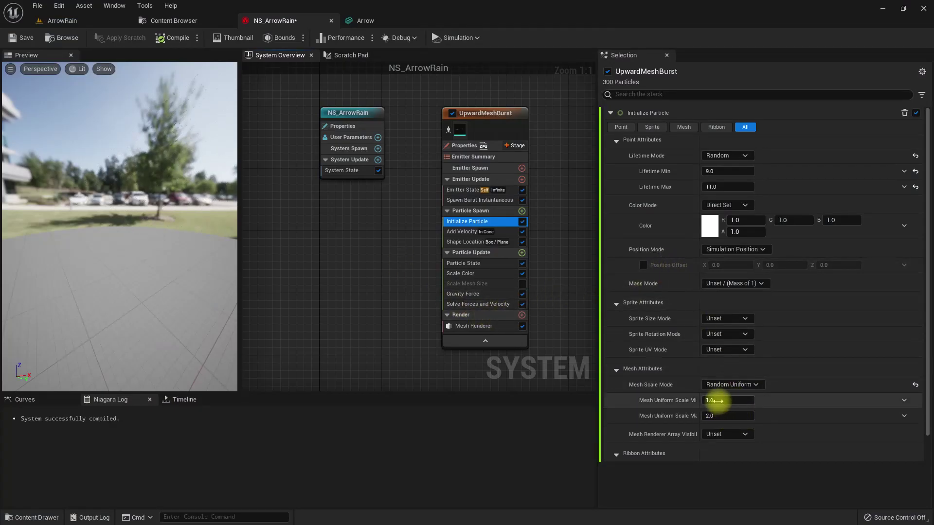
# - Set the Initialize Particle module's mesh scale mode to Uniform with a scale of 1.0, and check the arrows in the ArrowRain level
pyautogui.click(724, 401)
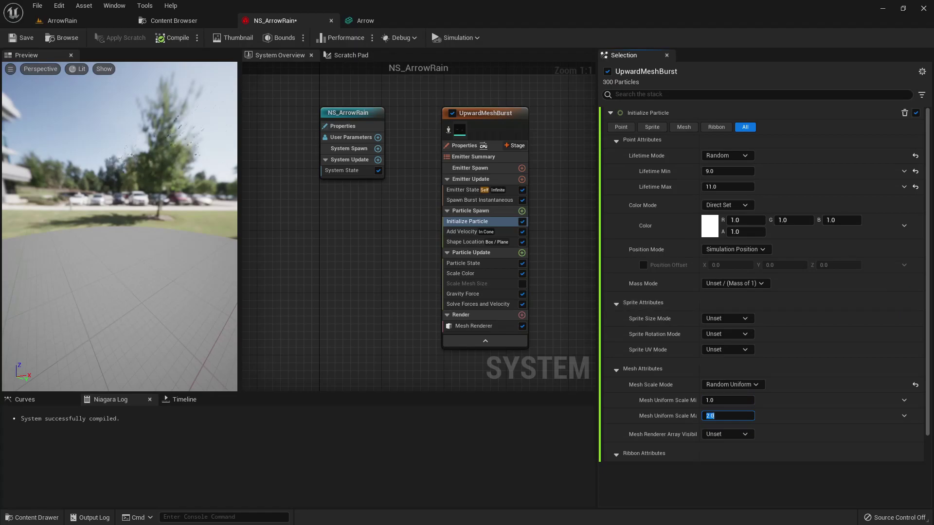
pyautogui.click(729, 385)
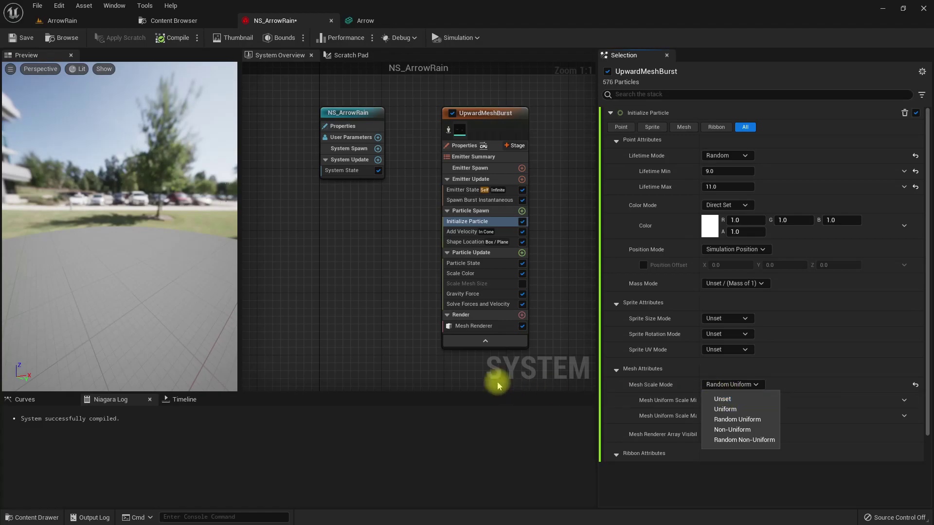
pyautogui.moveTo(508, 370); pyautogui.dragTo(446, 369, button='right')
pyautogui.click(723, 386)
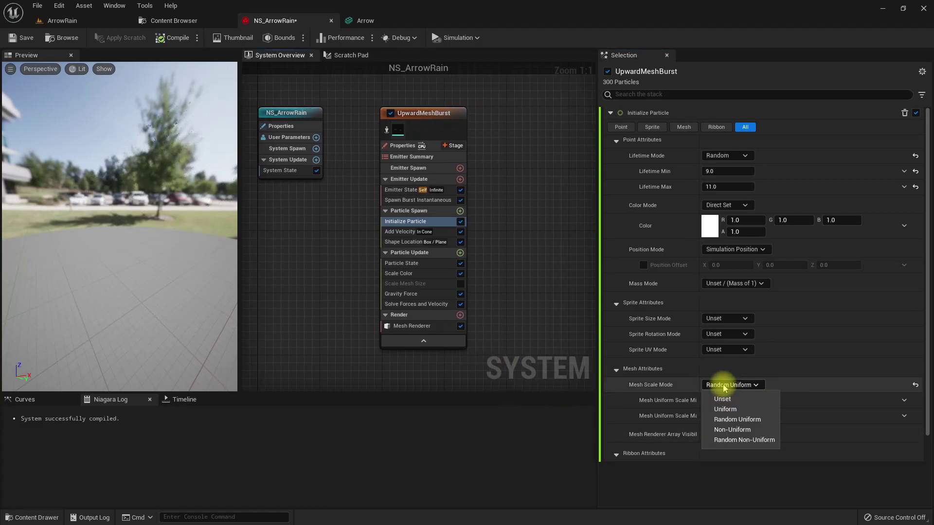
pyautogui.click(725, 409)
pyautogui.click(736, 401)
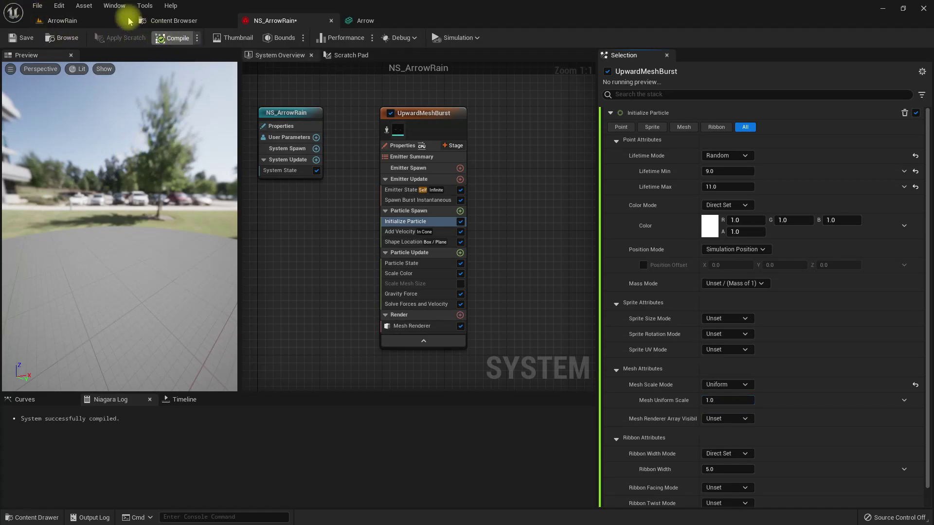
pyautogui.click(113, 20)
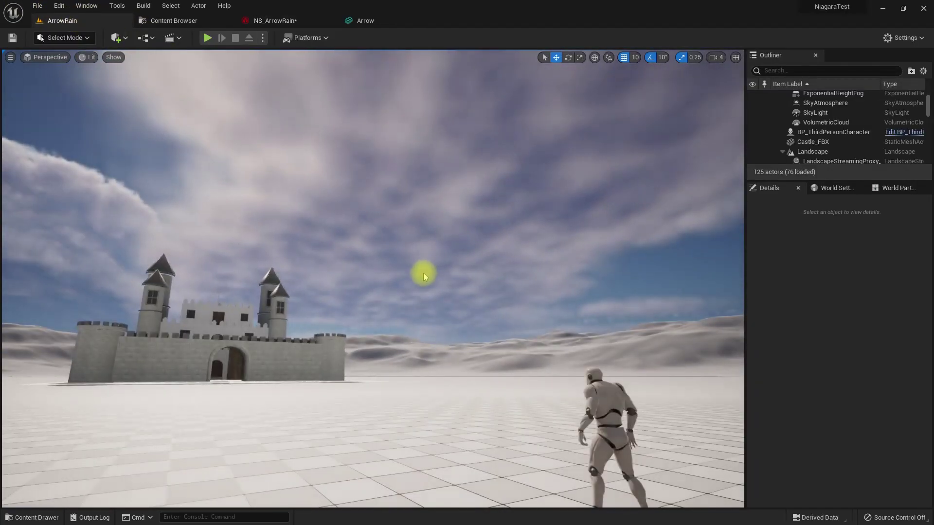
pyautogui.moveTo(429, 272); pyautogui.dragTo(520, 321, button='middle')
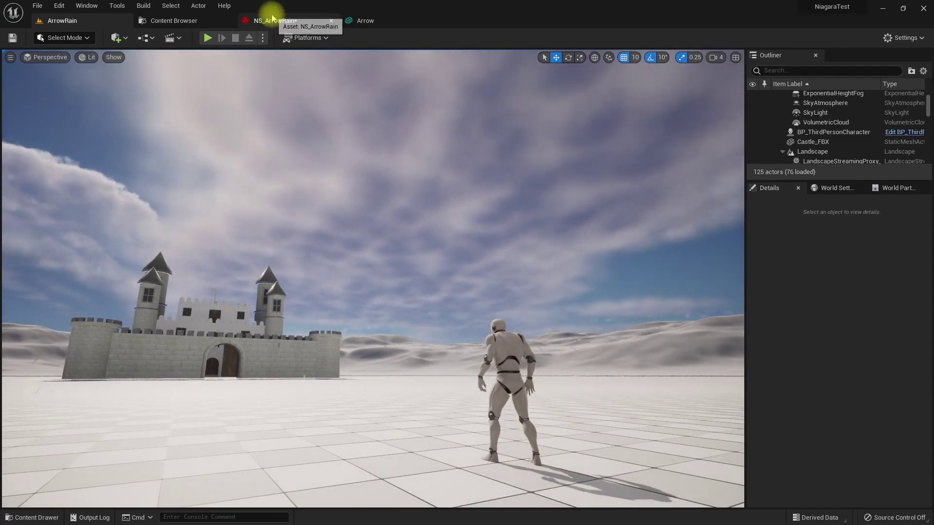
pyautogui.click(323, 20)
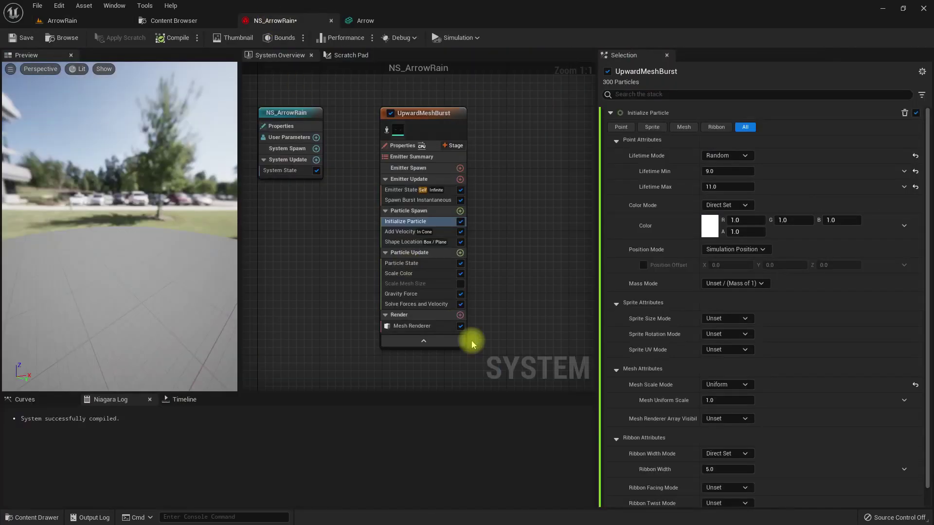
pyautogui.click(70, 20)
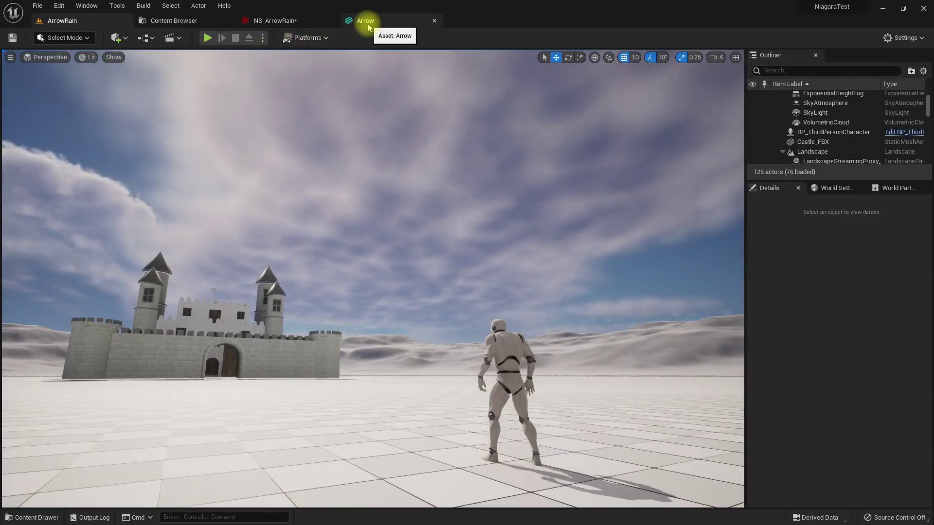
# - Add a Collision module to the UpwardMeshBurst emitter's Particle Update group in NS_ArrowRain
pyautogui.click(272, 20)
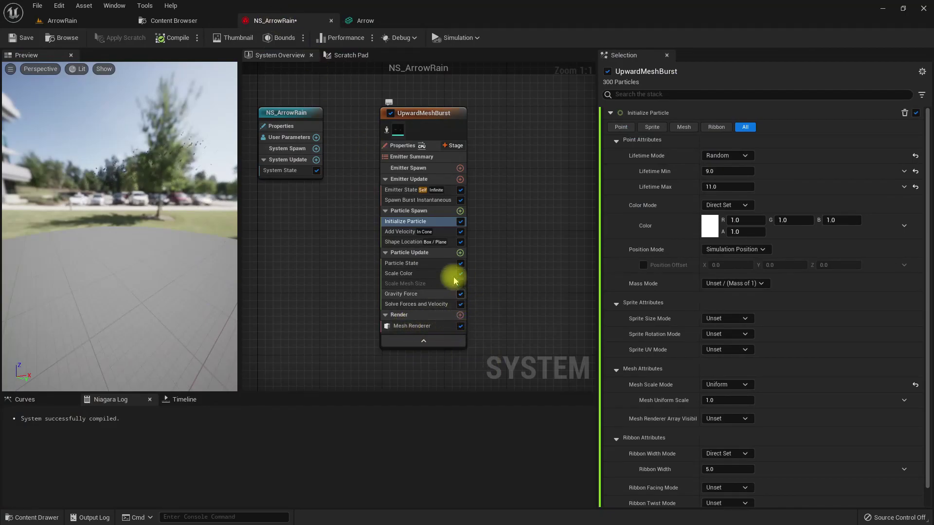
pyautogui.click(460, 253)
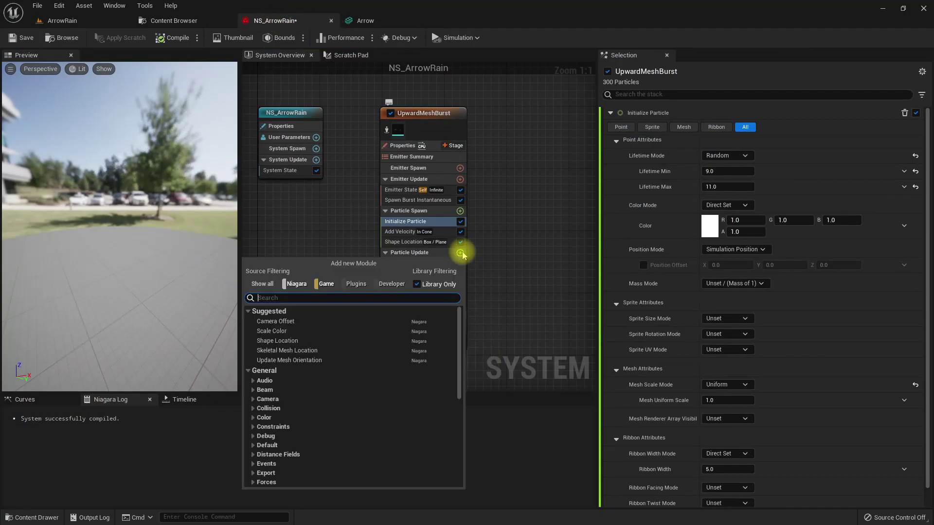
pyautogui.write('coll')
pyautogui.press('Return')
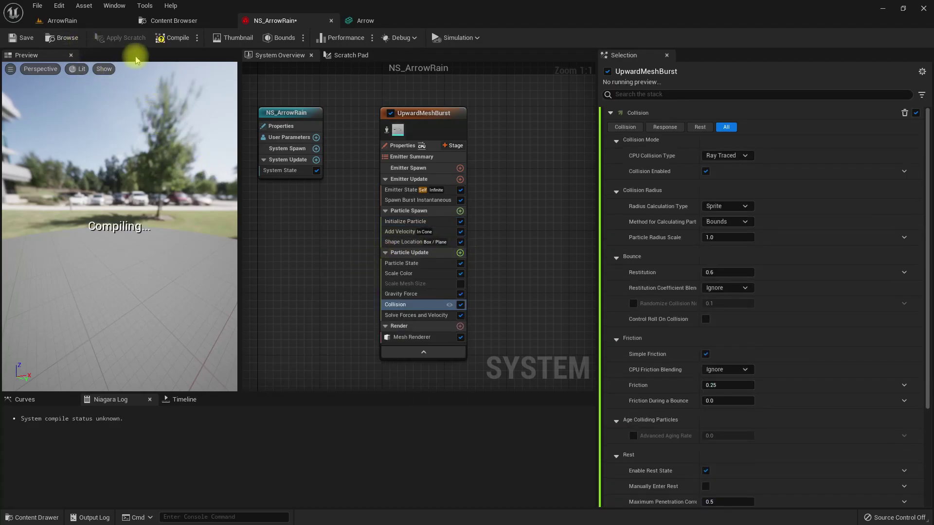
# - Check how the arrows collide in the ArrowRain level, and open the Collision module's Restitution value for editing
pyautogui.click(74, 20)
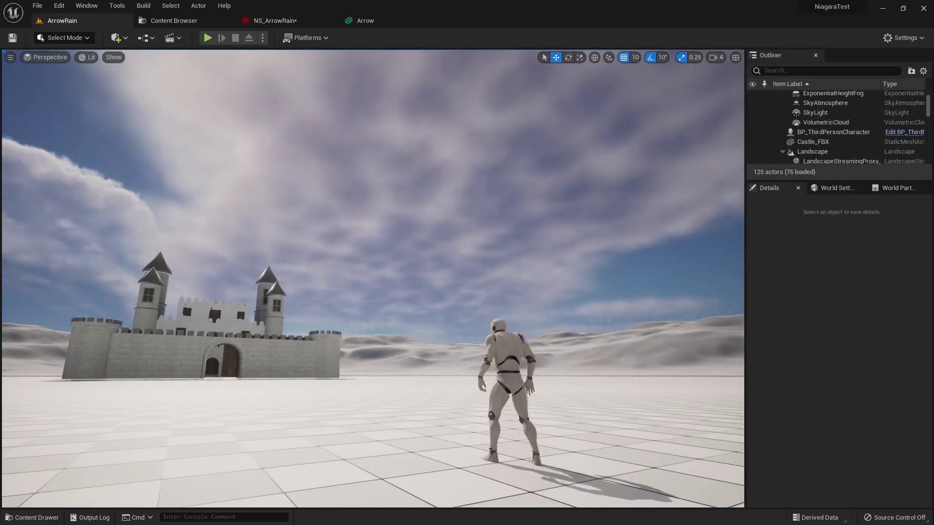
pyautogui.moveTo(373, 278); pyautogui.dragTo(414, 296, button='right')
pyautogui.press('a')
pyautogui.moveTo(302, 250)
pyautogui.mouseDown(button='right')
pyautogui.moveTo(340, 270)
pyautogui.moveTo(288, 279)
pyautogui.mouseUp(button='right')
pyautogui.press('a')
pyautogui.press('a')
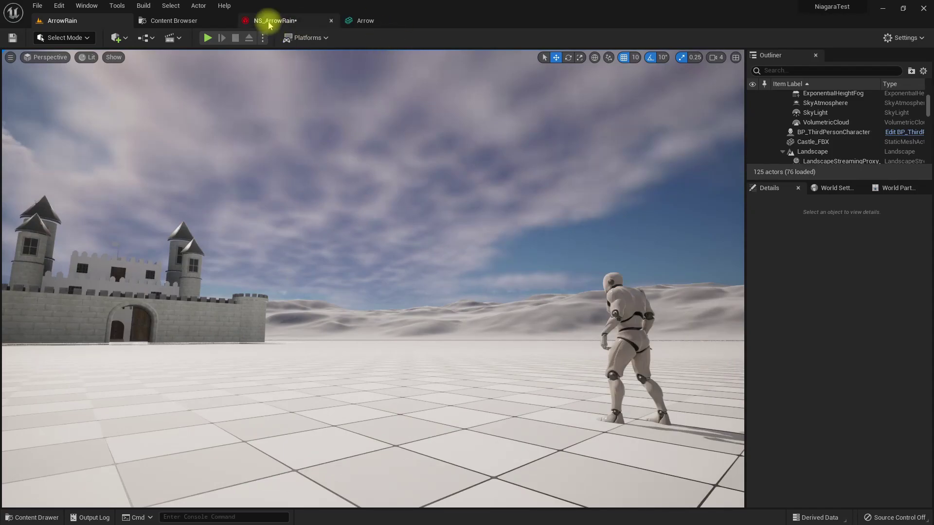
pyautogui.click(268, 22)
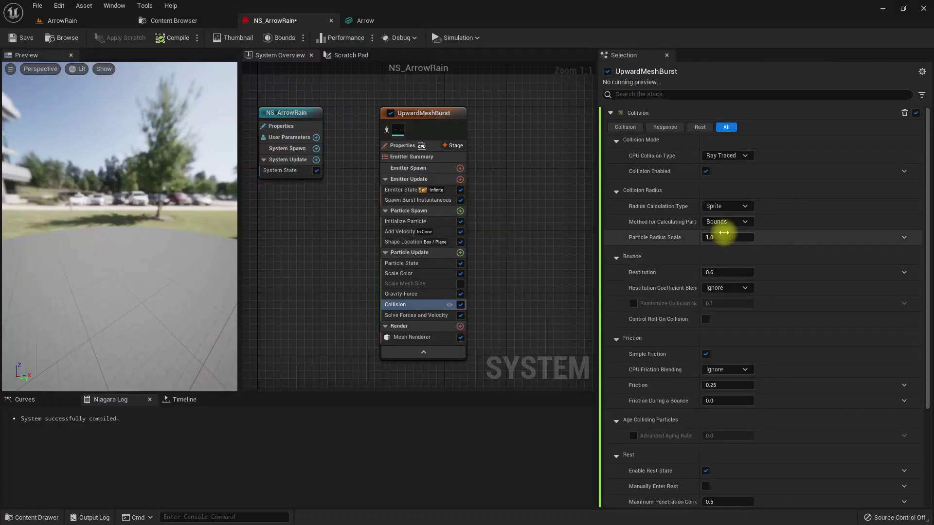
pyautogui.click(720, 273)
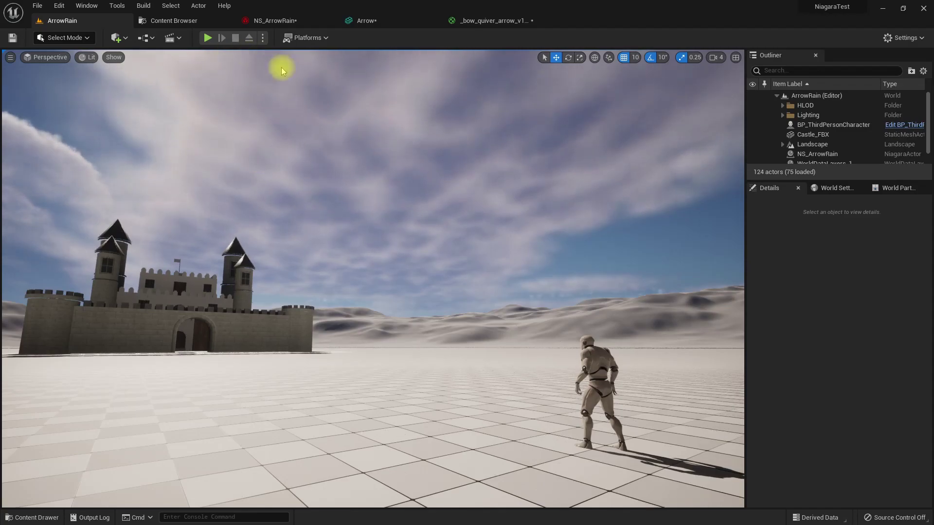
# - Review the NS_ArrowRain emitter stack and the arrow volley in the ArrowRain level, ending in the Niagara system
pyautogui.click(270, 20)
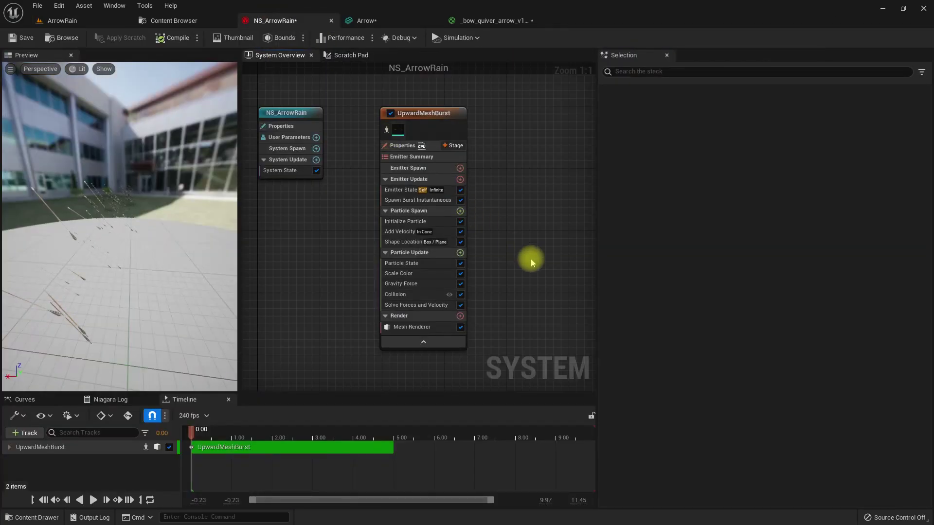
pyautogui.click(70, 23)
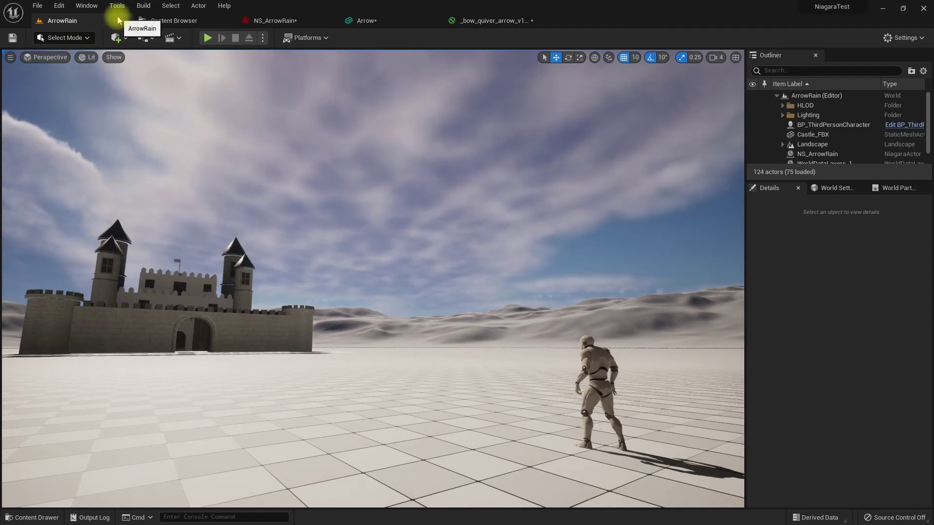
pyautogui.moveTo(324, 249); pyautogui.dragTo(287, 225, button='right')
pyautogui.click(269, 20)
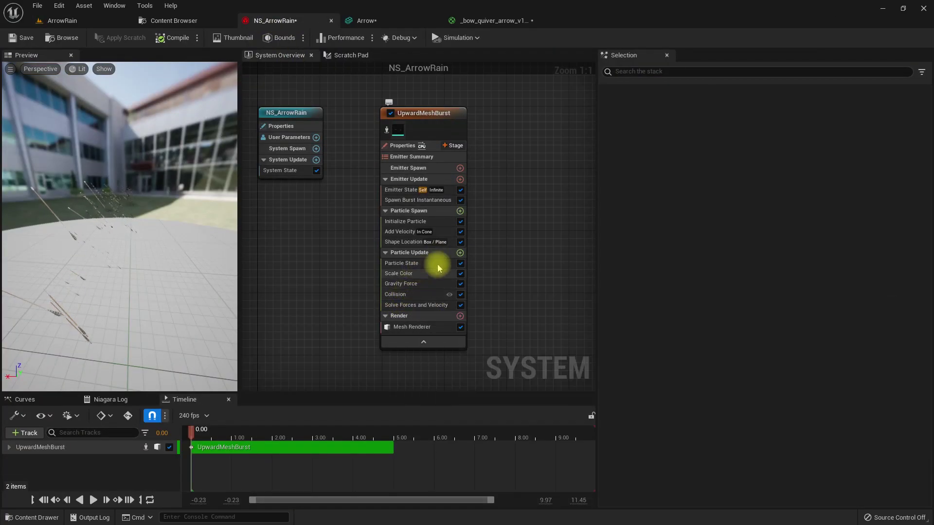
# - Add a Scale Mesh Size module to the UpwardMeshBurst emitter's Particle Update group
pyautogui.click(460, 253)
pyautogui.write('scale')
pyautogui.press('Down')
pyautogui.press('Up')
pyautogui.write('mes')
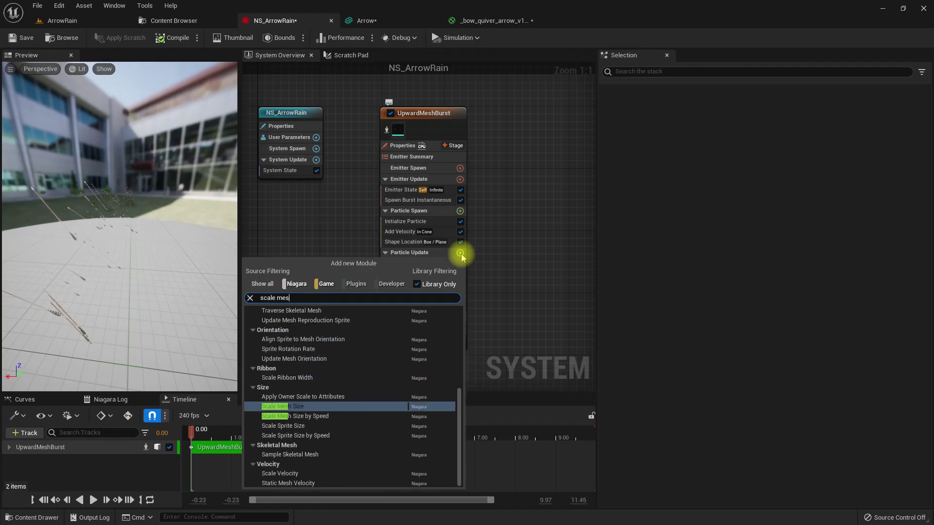
pyautogui.press('Return')
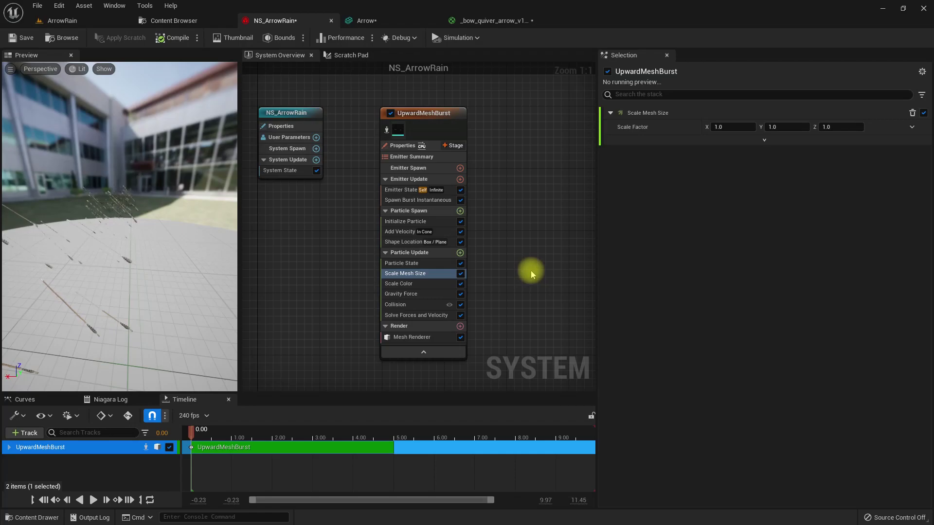
# - Try a Scale Float by Curve dynamic input on the Scale Mesh Size module's Scale Factor, and undo it
pyautogui.click(912, 127)
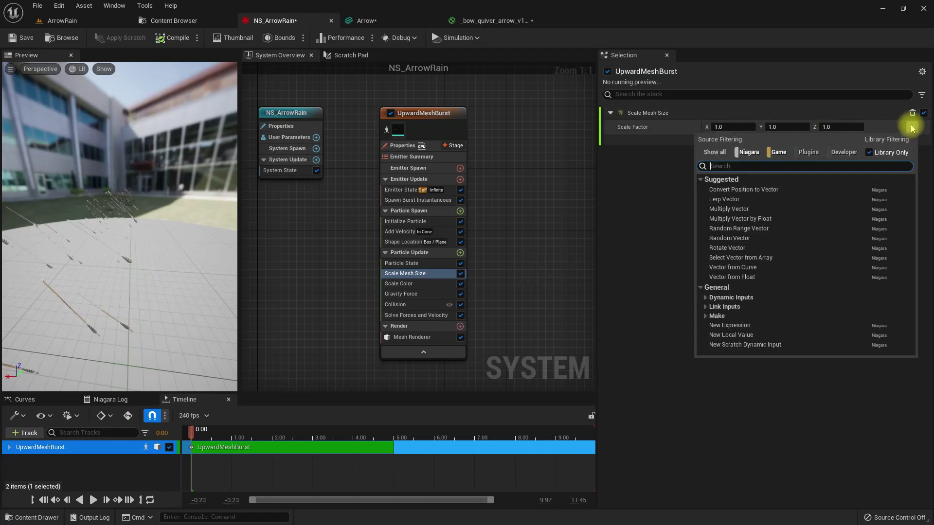
pyautogui.write('float')
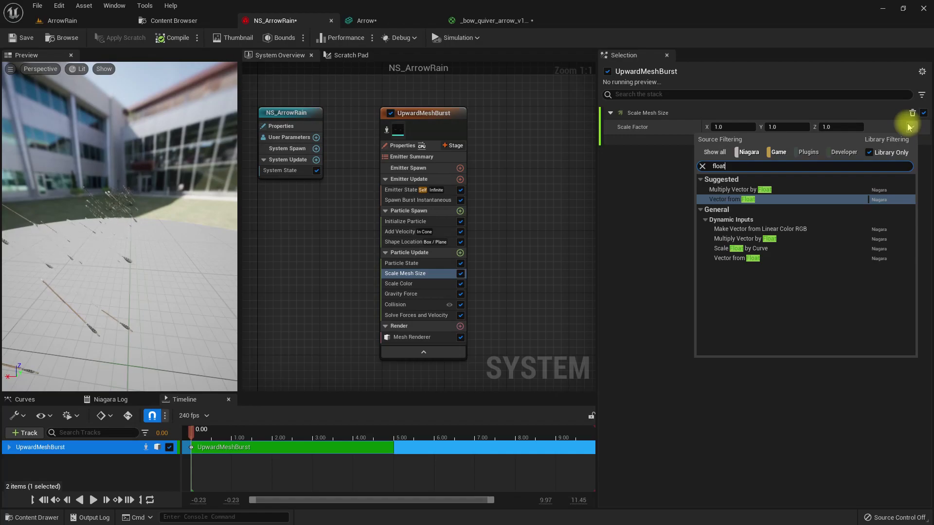
pyautogui.press('Down')
pyautogui.press('Down')
pyautogui.press('Down')
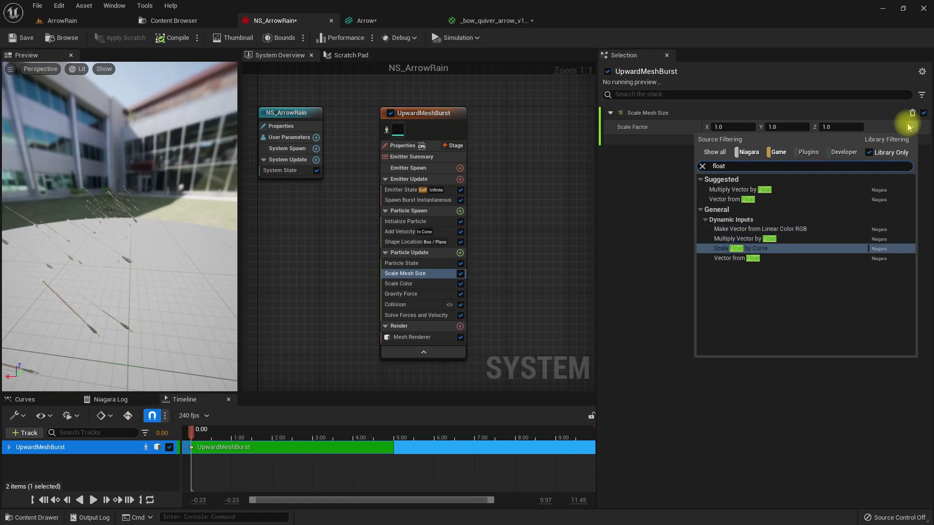
pyautogui.press('Return')
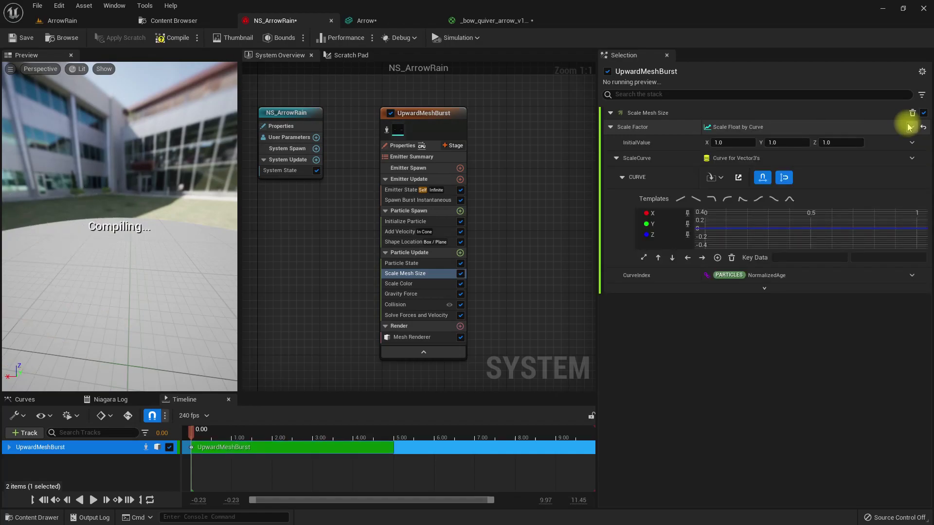
pyautogui.hotkey('ctrl', 'z')
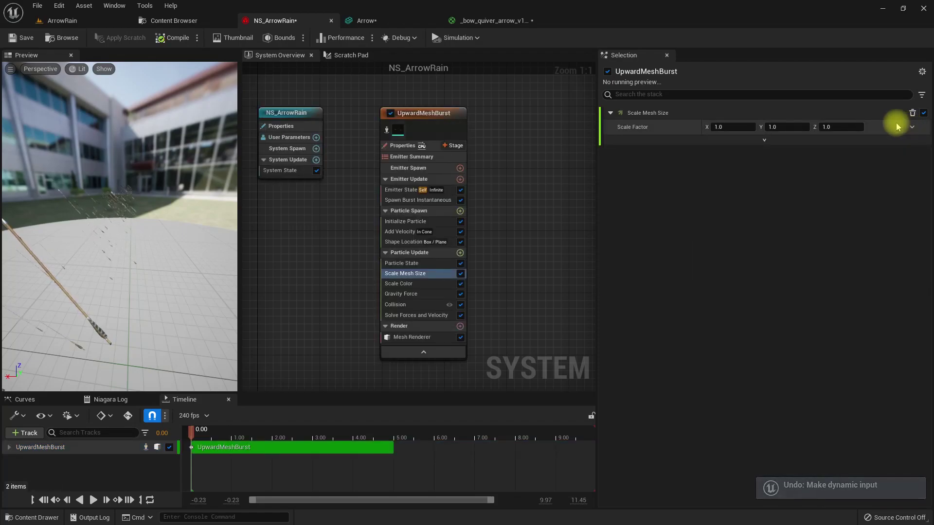
# - Assign the Multiply Vector by Float dynamic input to the Scale Mesh Size module's Scale Factor
pyautogui.click(911, 127)
pyautogui.click(911, 127)
pyautogui.click(775, 141)
pyautogui.click(913, 128)
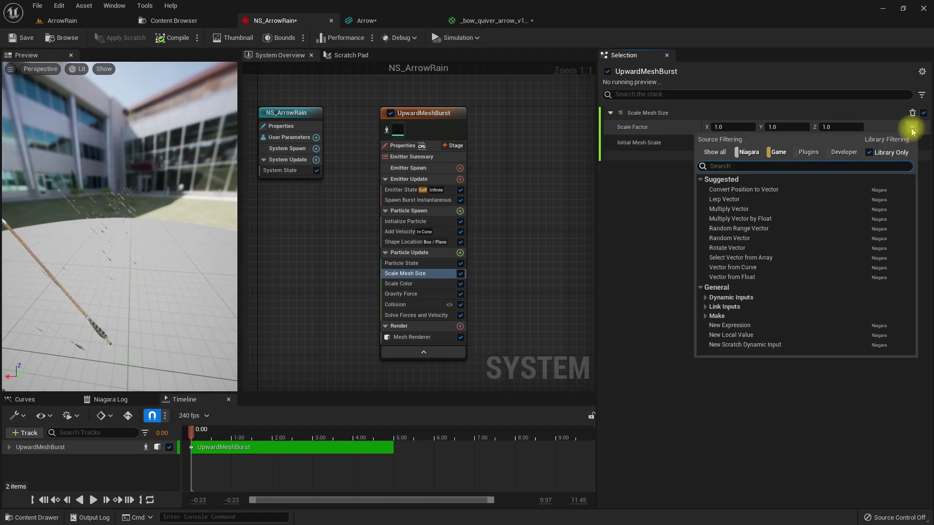
pyautogui.write('mul')
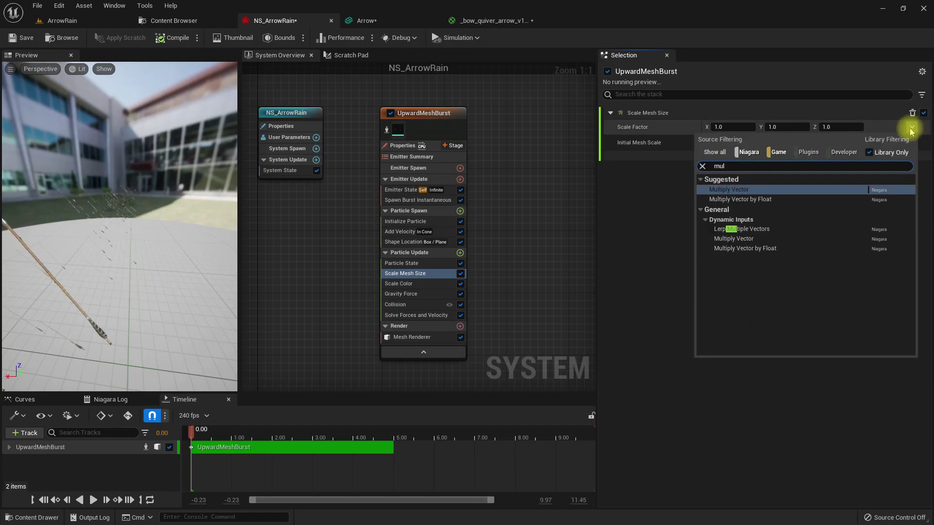
pyautogui.press('Down')
pyautogui.press('Return')
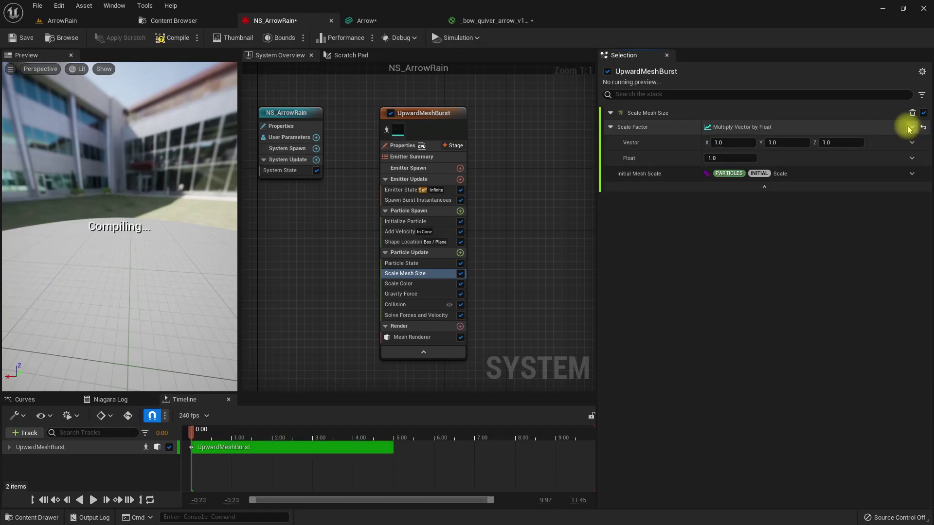
# - Drive the Float input of Multiply Vector by Float with Float from Curve
pyautogui.click(912, 160)
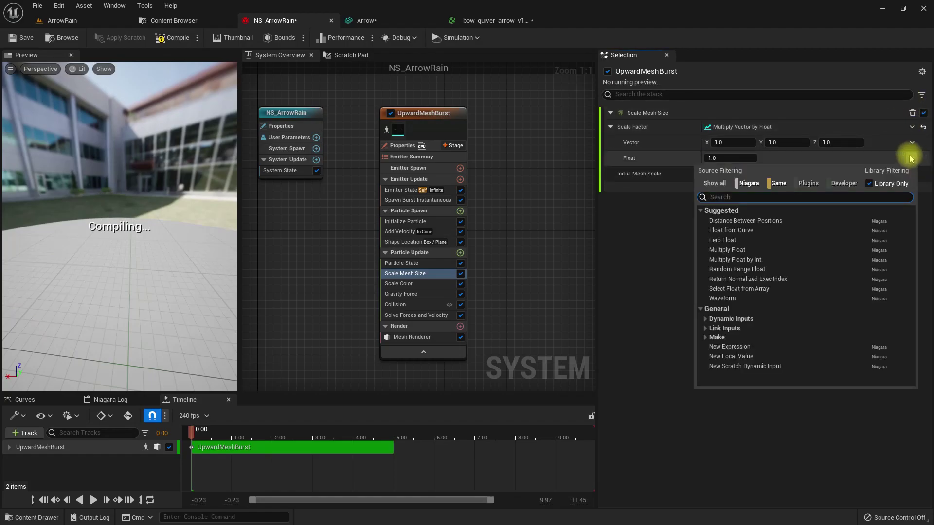
pyautogui.write('curv')
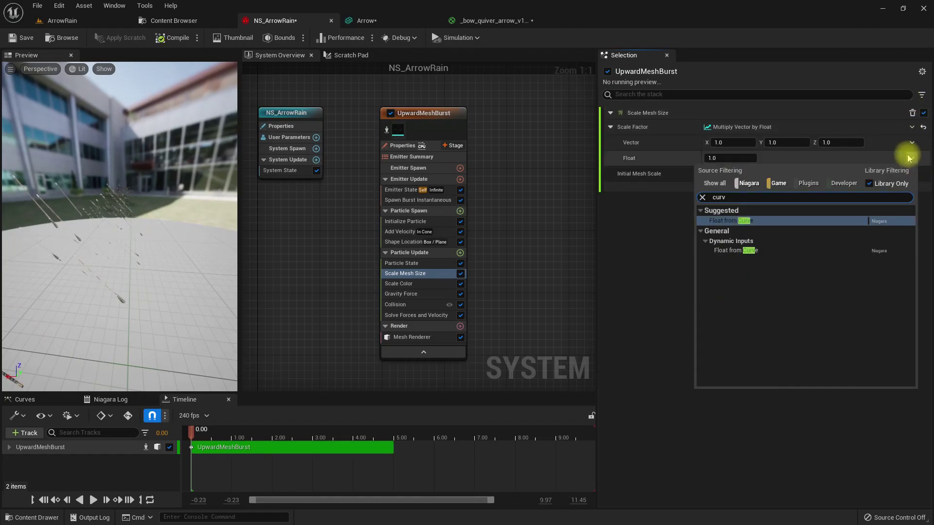
pyautogui.press('Return')
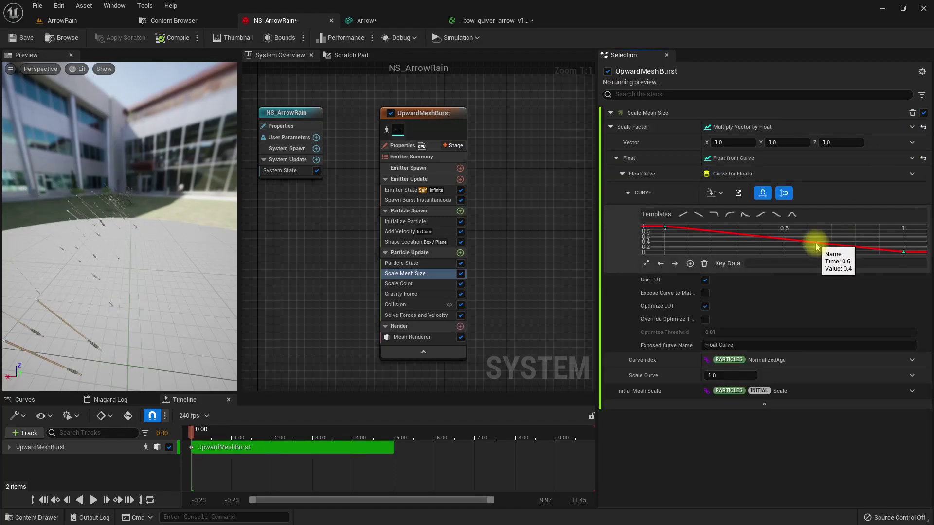
# - Link the float curve's CurveIndex to Particles Age, and check the ArrowRain level before returning to NS_ArrowRain
pyautogui.click(913, 360)
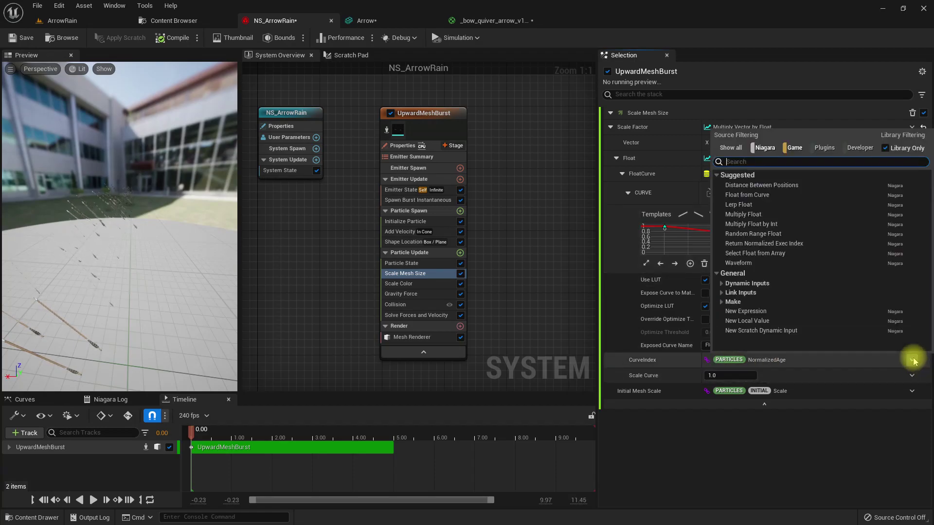
pyautogui.write('particle')
pyautogui.press('Return')
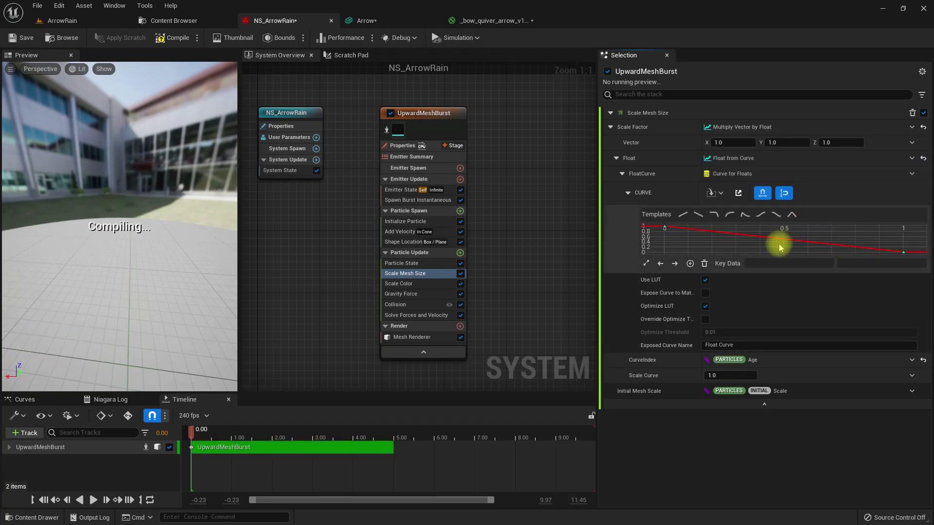
pyautogui.scroll(-3, 780, 250)
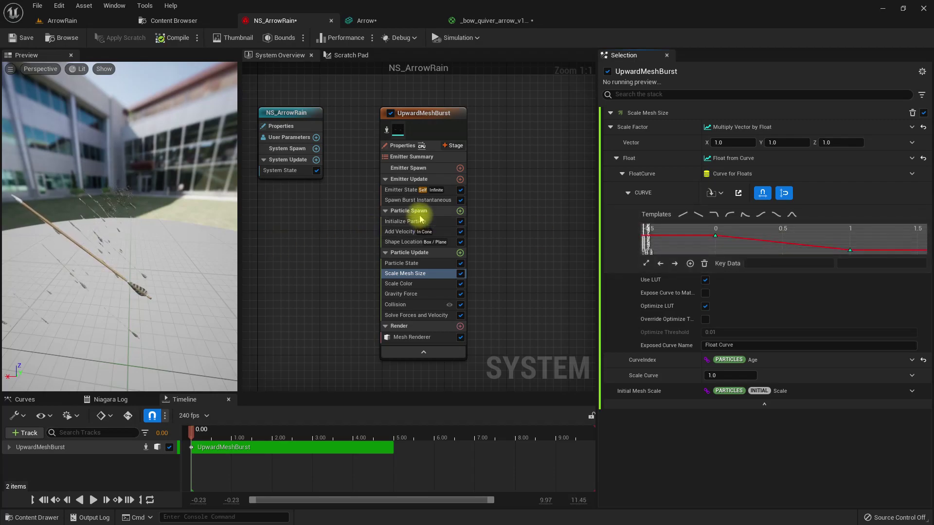
pyautogui.click(77, 21)
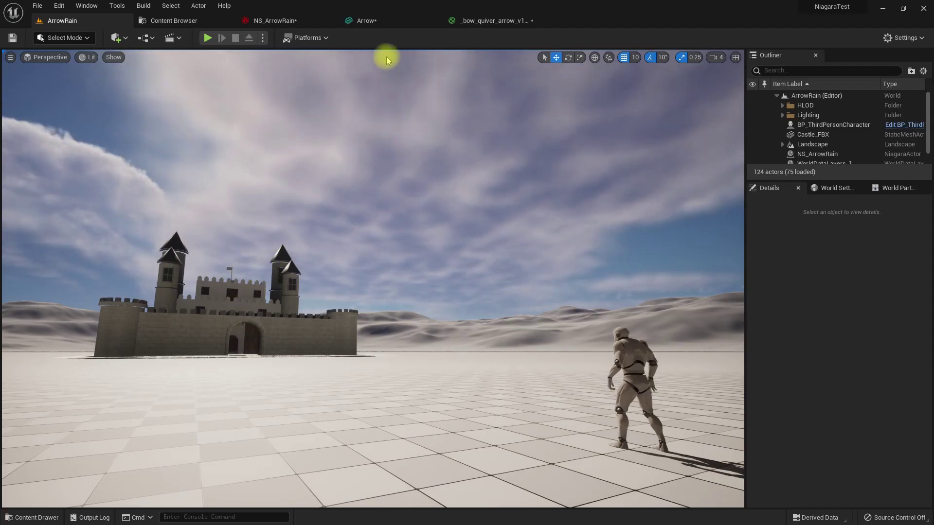
pyautogui.click(279, 22)
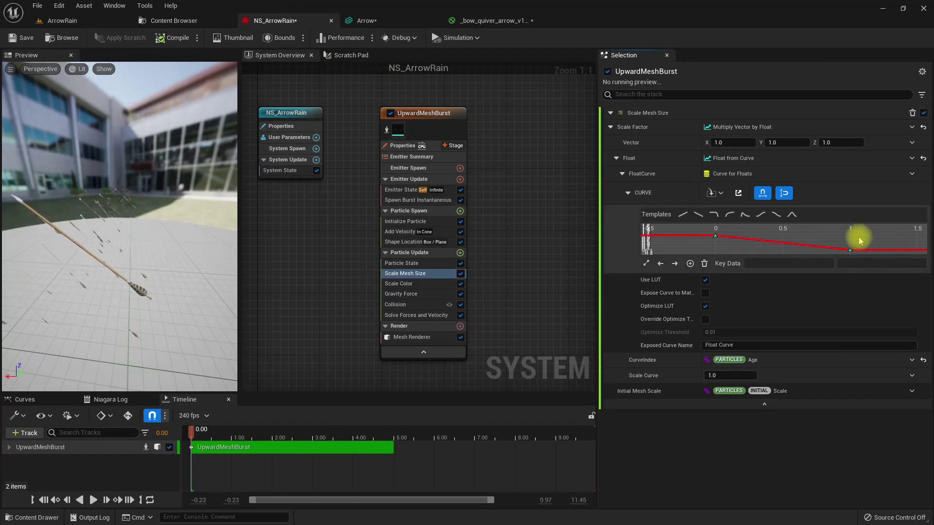
# - Set the value of the float curve's last key, at time 1, to 1.0
pyautogui.click(715, 235)
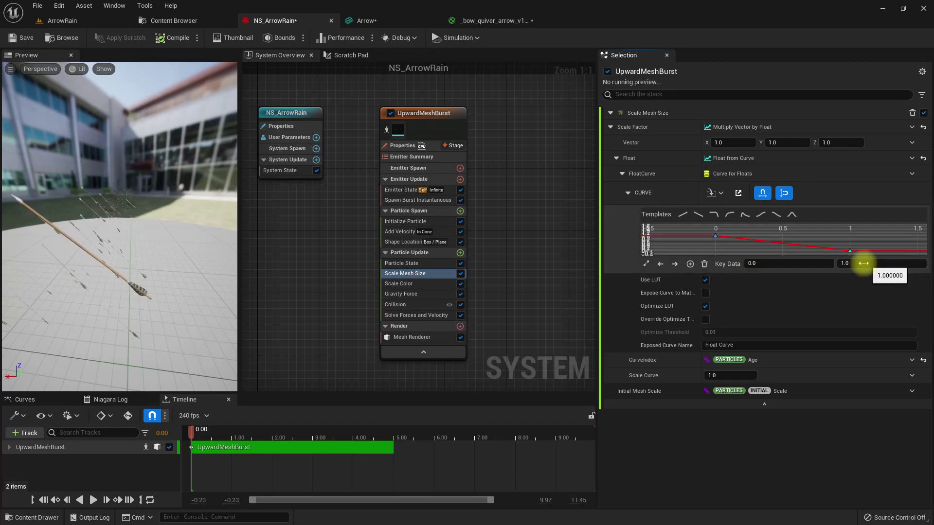
pyautogui.click(850, 251)
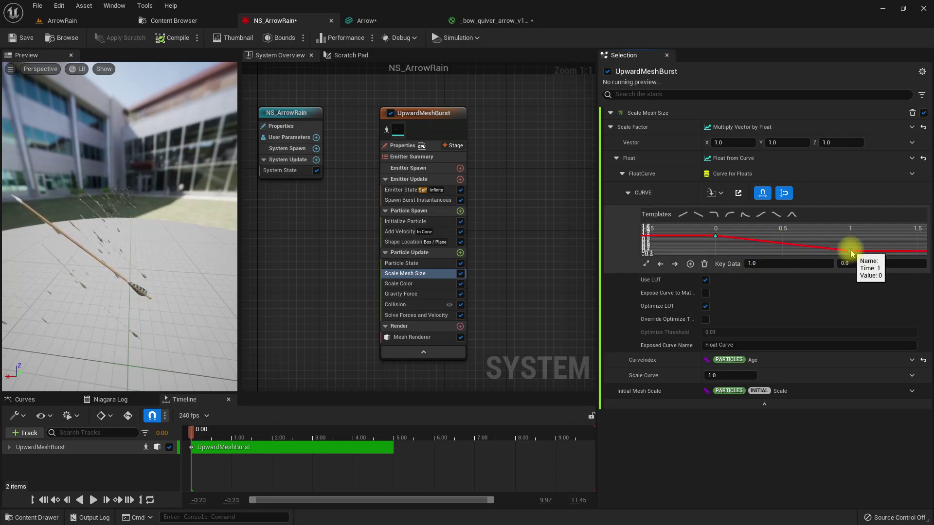
pyautogui.click(893, 263)
pyautogui.write('1')
pyautogui.press('Return')
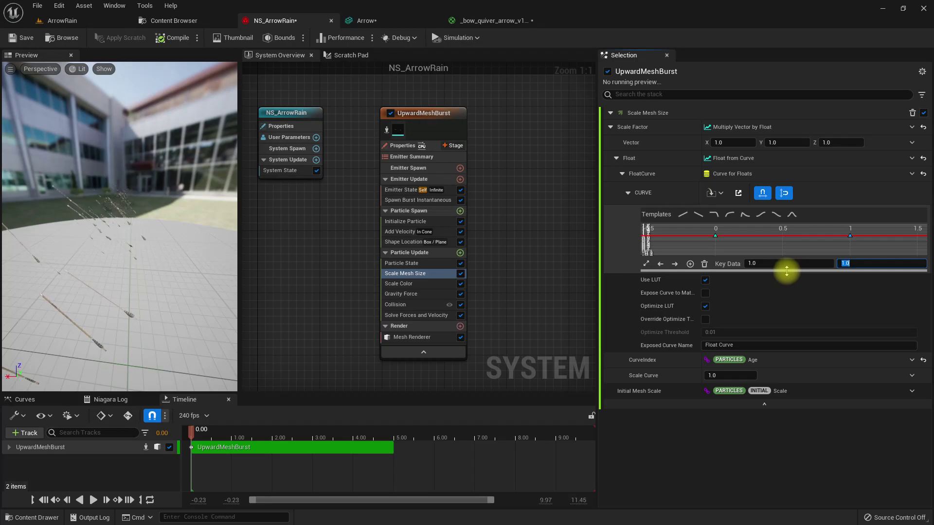
# - Enlarge the curve editor and add a key at time 0.5 to the float curve
pyautogui.moveTo(782, 281); pyautogui.dragTo(780, 352)
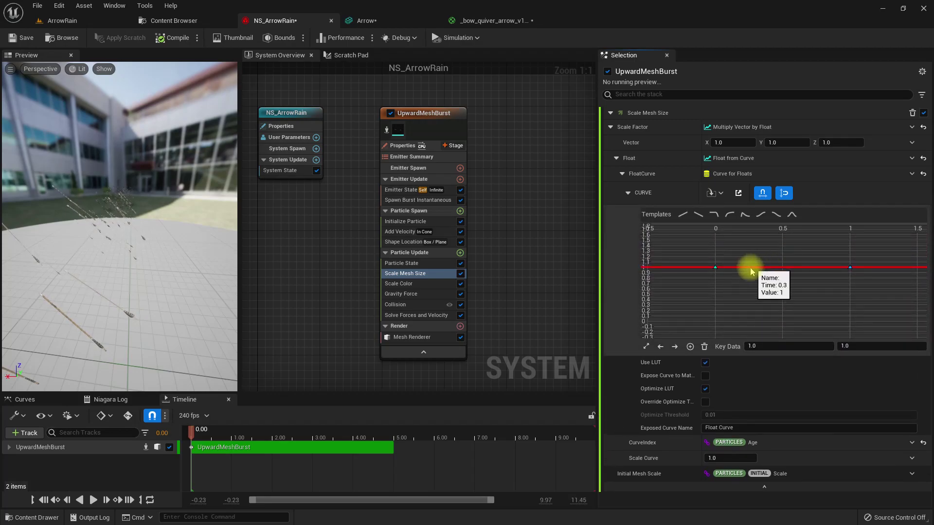
pyautogui.rightClick(788, 271)
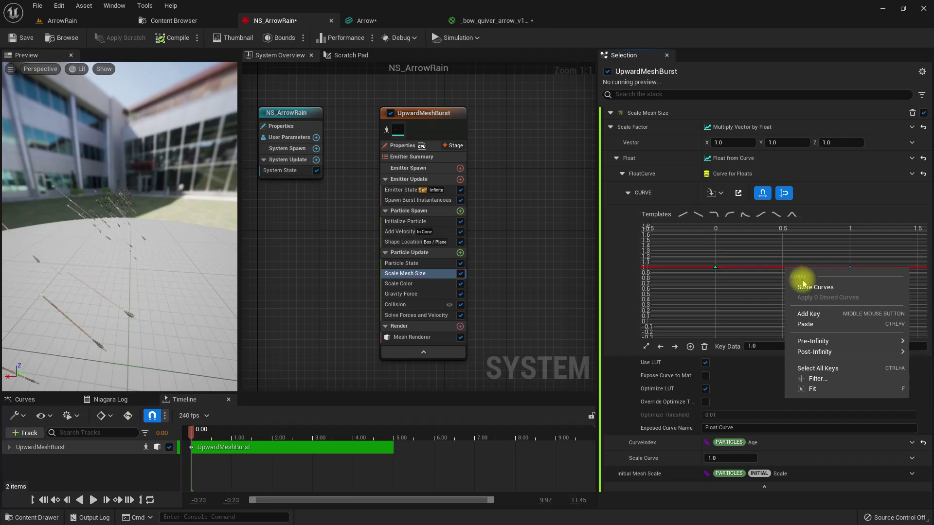
pyautogui.click(806, 315)
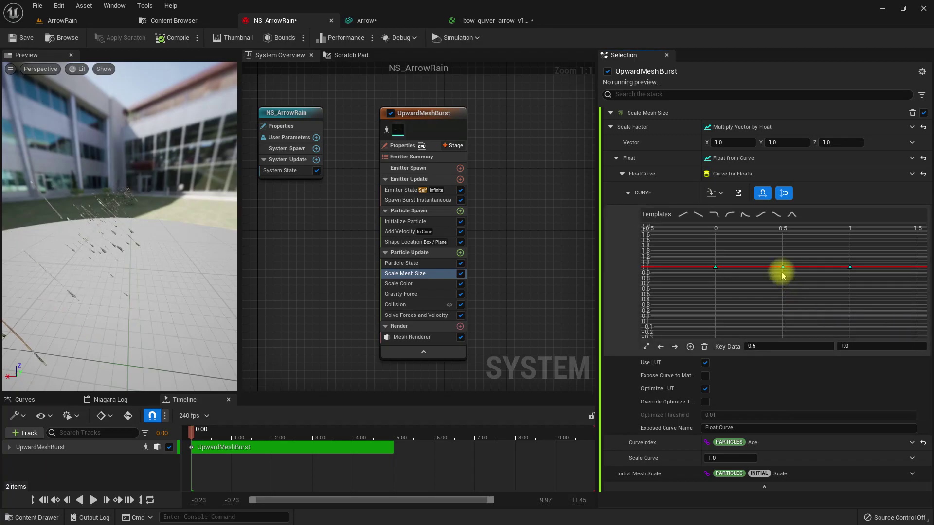
# - Set the time of the float curve's last key to 4.0 and fit all keys in view
pyautogui.click(850, 268)
pyautogui.click(797, 346)
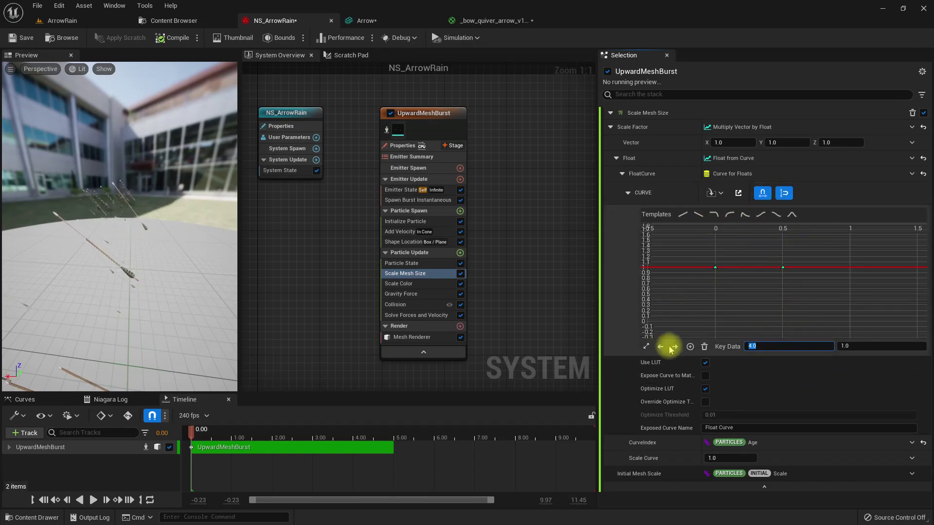
pyautogui.click(646, 347)
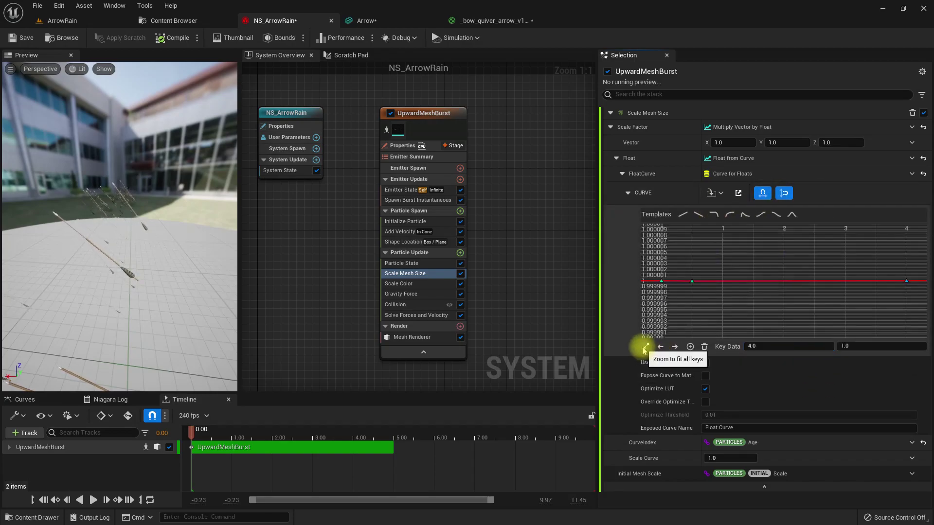
# - Set the value of the float curve's key at time 0.5 to 10.0
pyautogui.rightClick(781, 280)
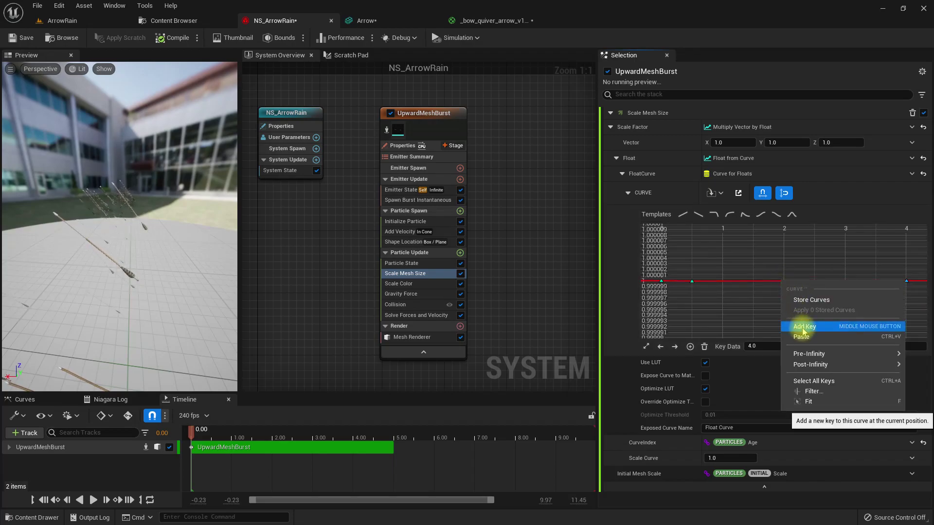
pyautogui.click(761, 309)
pyautogui.click(693, 281)
pyautogui.moveTo(663, 282)
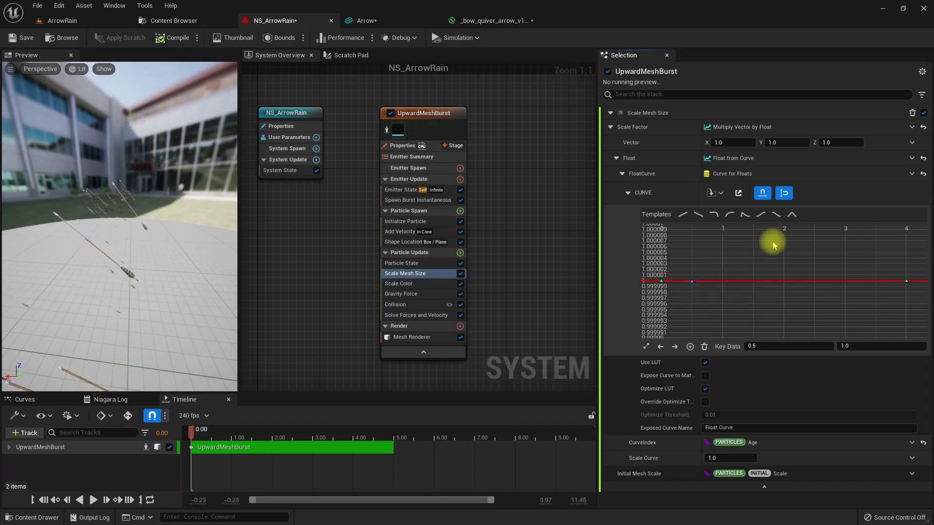
pyautogui.click(856, 346)
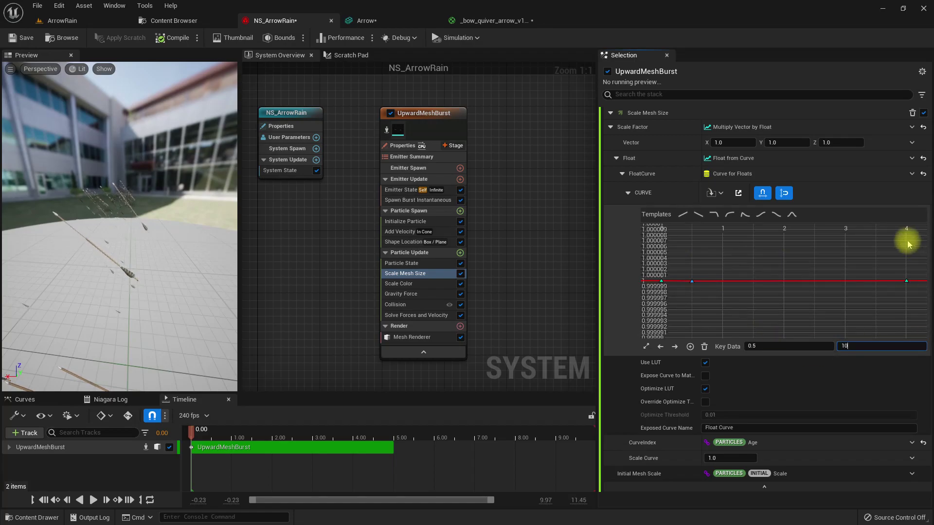
pyautogui.write('10')
pyautogui.press('Return')
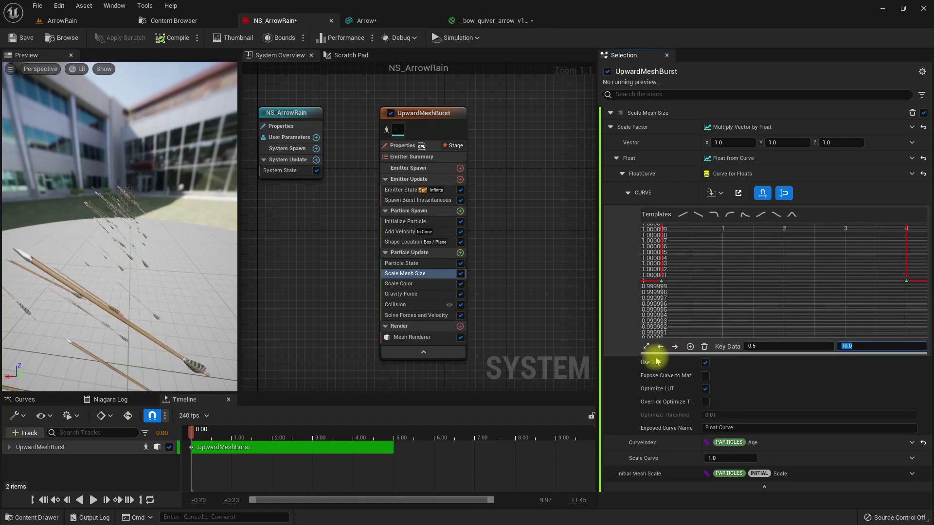
pyautogui.click(646, 346)
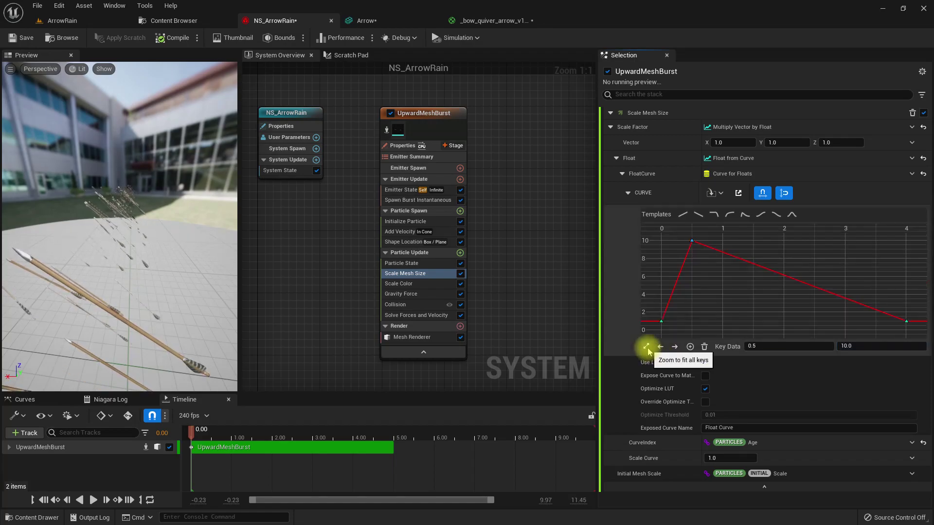
# - Change the interpolation of the float curve's peak key at time 0.5 to Auto
pyautogui.rightClick(692, 243)
pyautogui.click(688, 243)
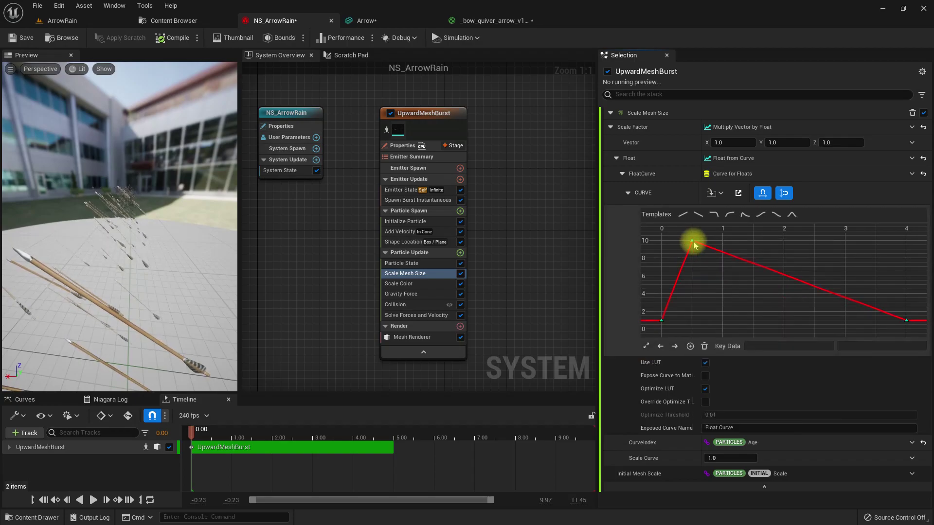
pyautogui.rightClick(692, 247)
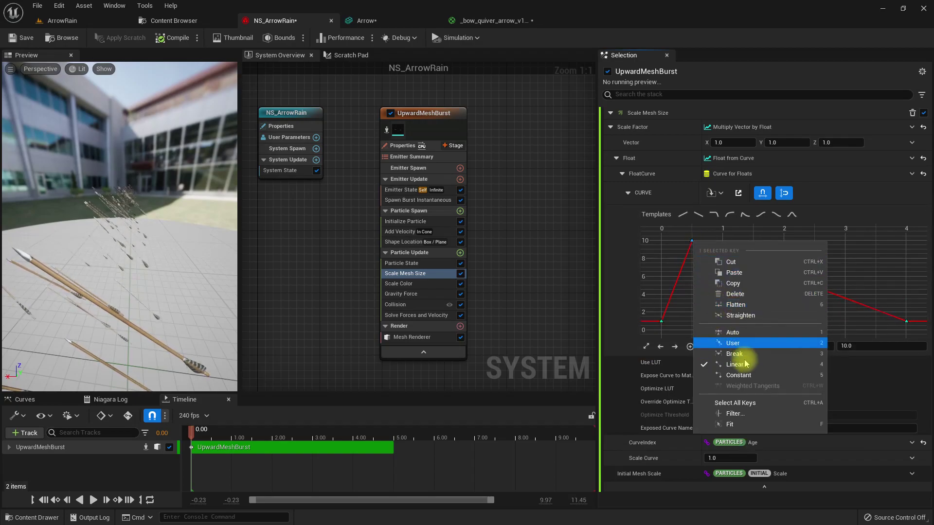
pyautogui.click(735, 334)
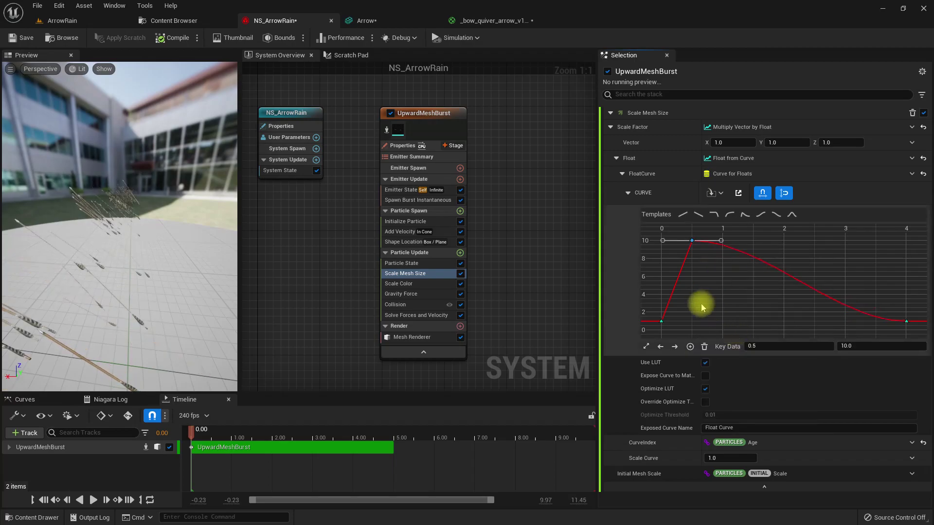
# - Change the interpolation of the float curve's first key to Auto and compile the system
pyautogui.click(662, 322)
pyautogui.rightClick(661, 323)
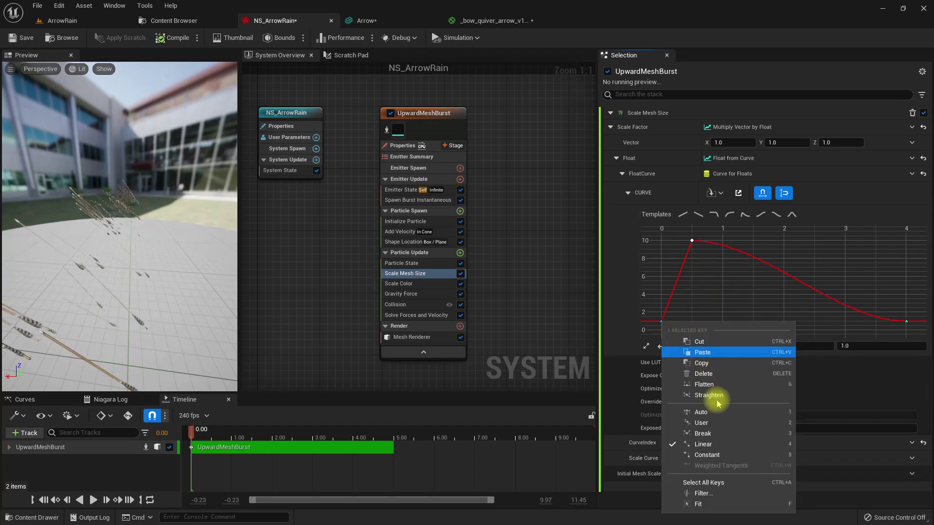
pyautogui.click(716, 413)
pyautogui.click(692, 241)
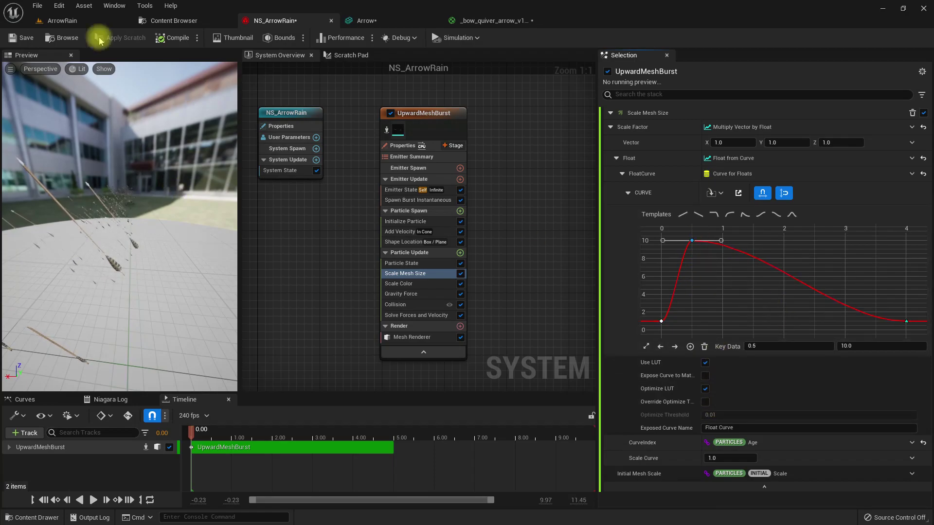
pyautogui.click(167, 39)
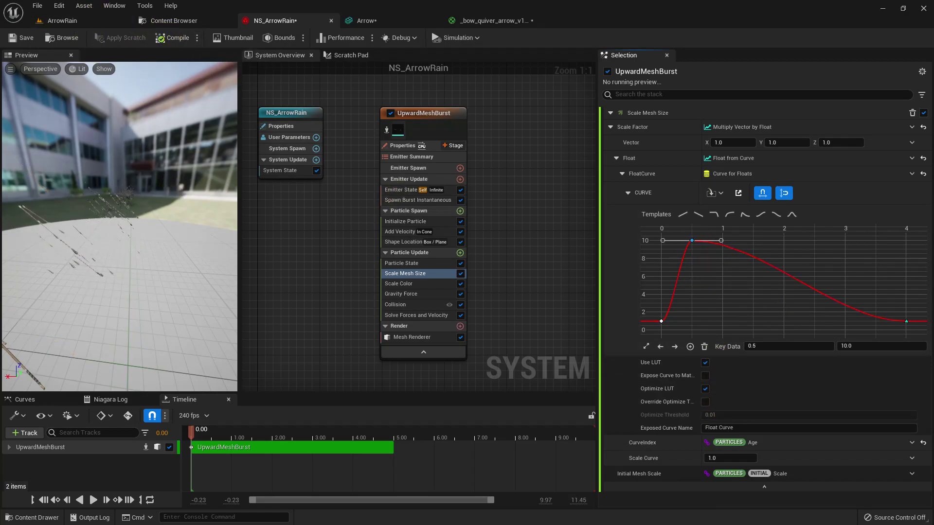
# - Watch the arrow volley at the castle in the ArrowRain level
pyautogui.click(63, 20)
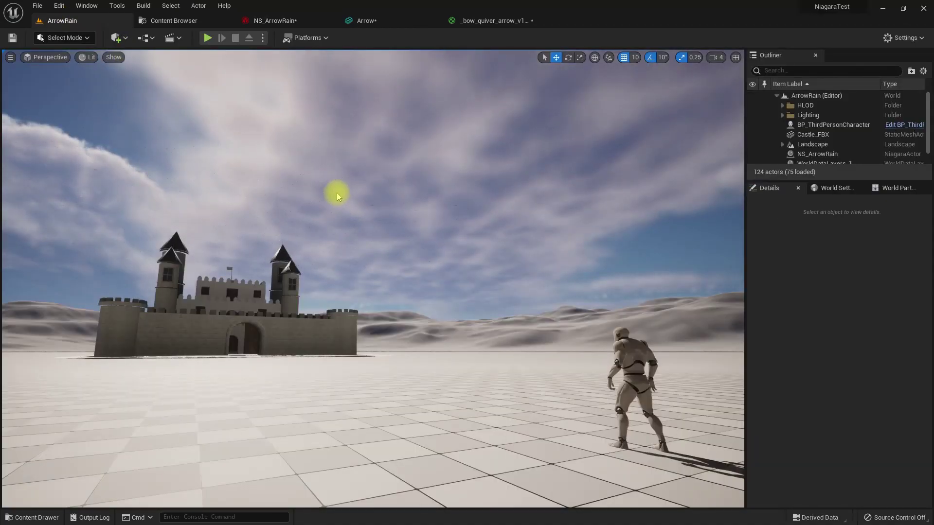
pyautogui.moveTo(406, 271); pyautogui.dragTo(387, 264, button='right')
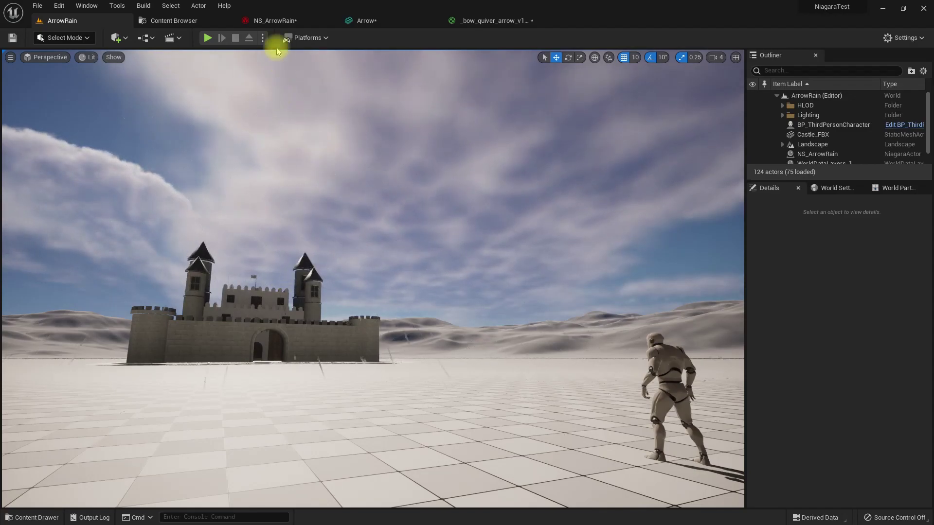
pyautogui.click(292, 20)
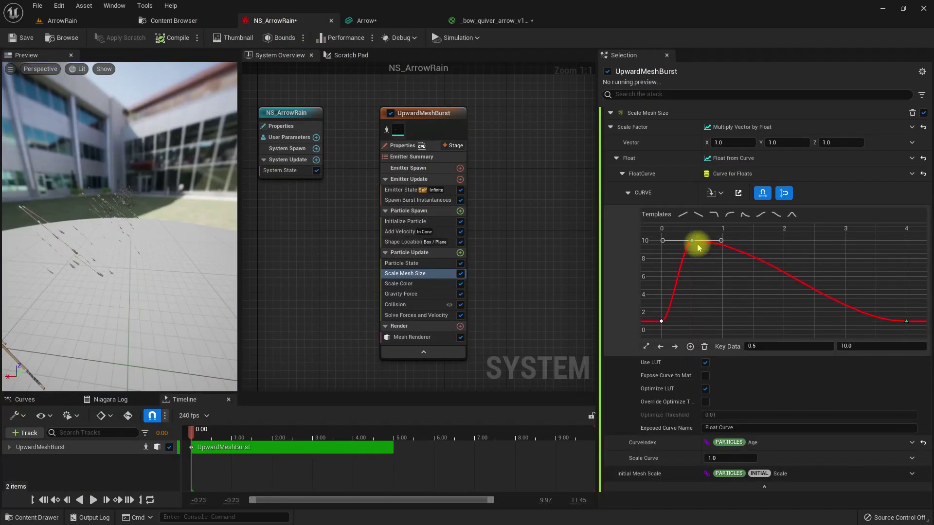
# - Move the float curve's peak key to time 1.0 and check the volley in the ArrowRain level
pyautogui.moveTo(695, 245)
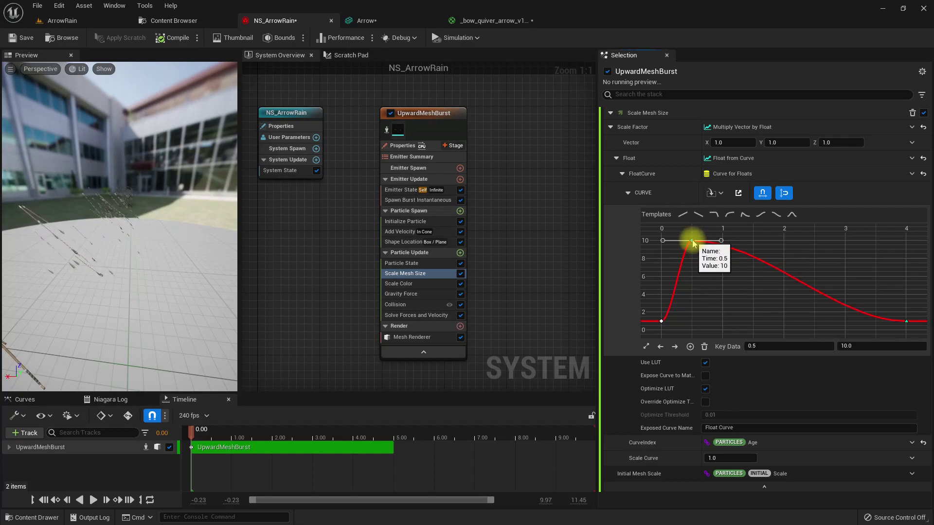
pyautogui.moveTo(693, 242); pyautogui.dragTo(723, 241)
pyautogui.click(72, 20)
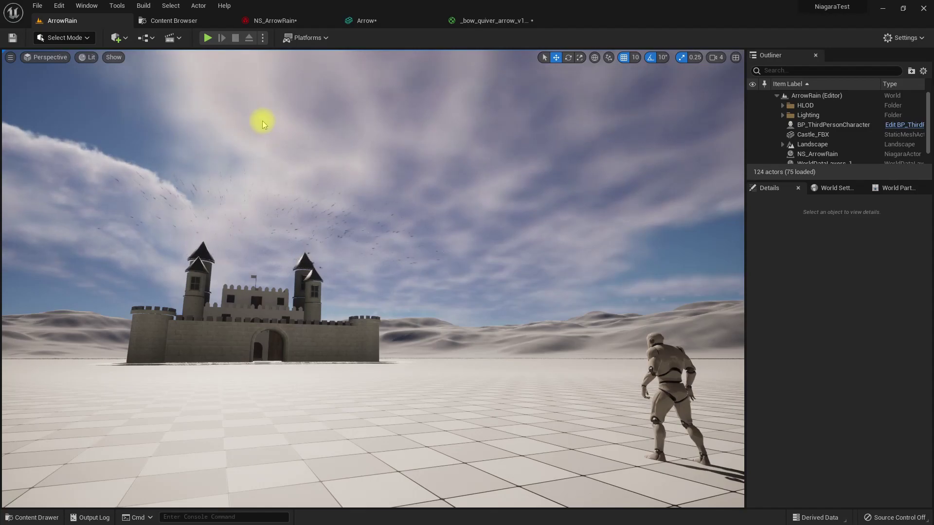
pyautogui.click(284, 21)
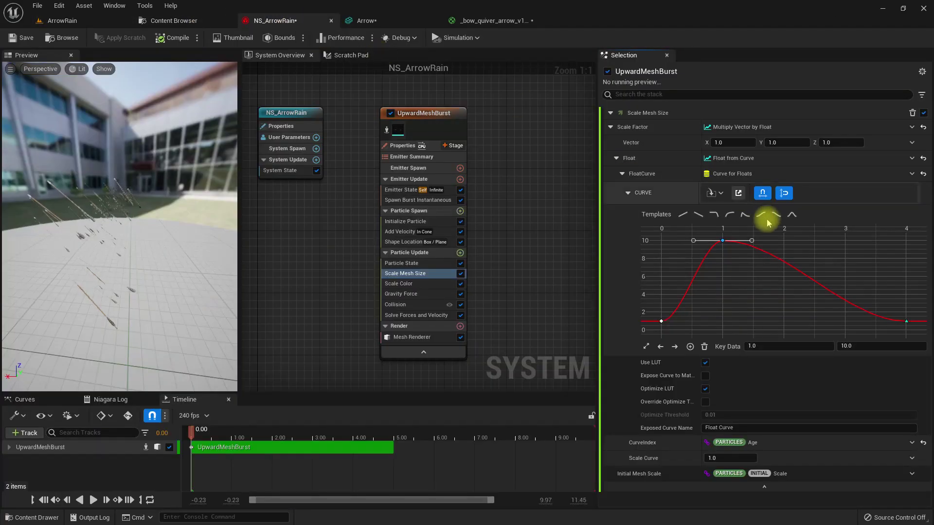
# - Add a key to the float curve at about time 2.2 and value 7.0, and change its interpolation to Auto
pyautogui.rightClick(799, 269)
pyautogui.click(819, 312)
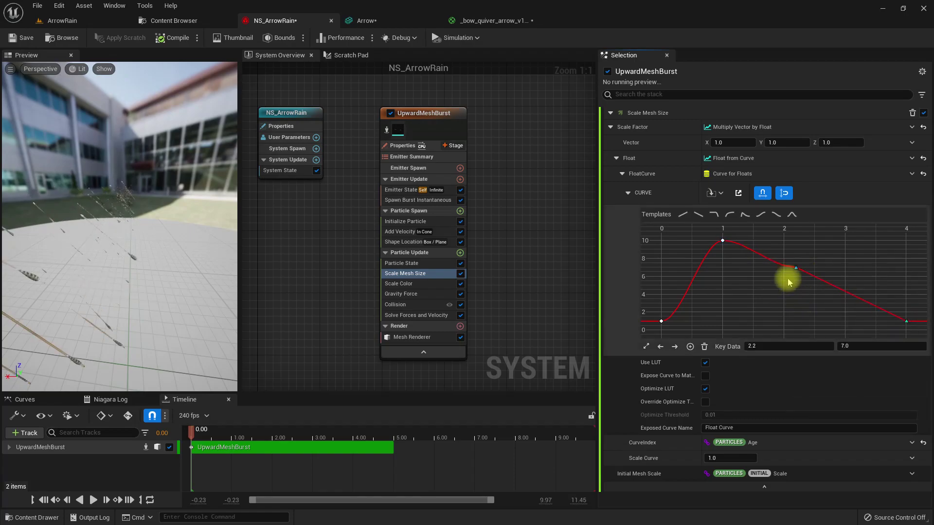
pyautogui.rightClick(797, 268)
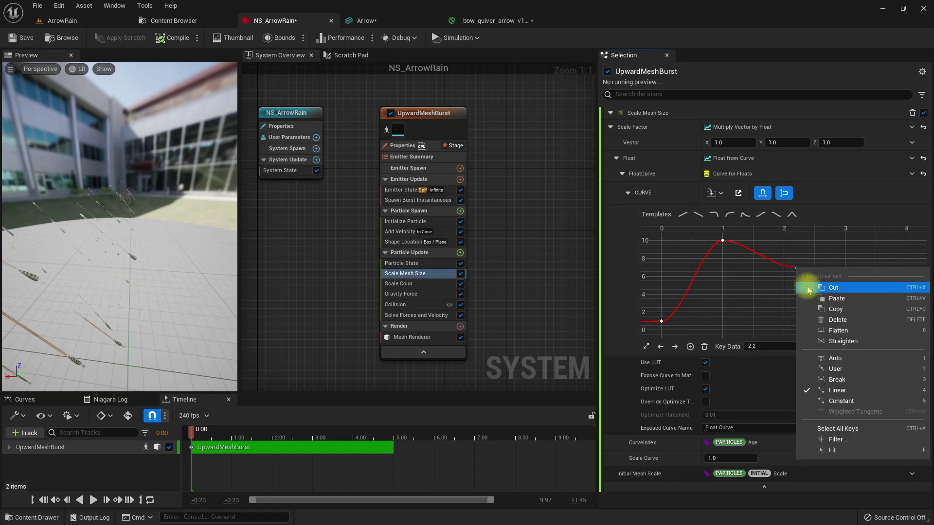
pyautogui.click(836, 358)
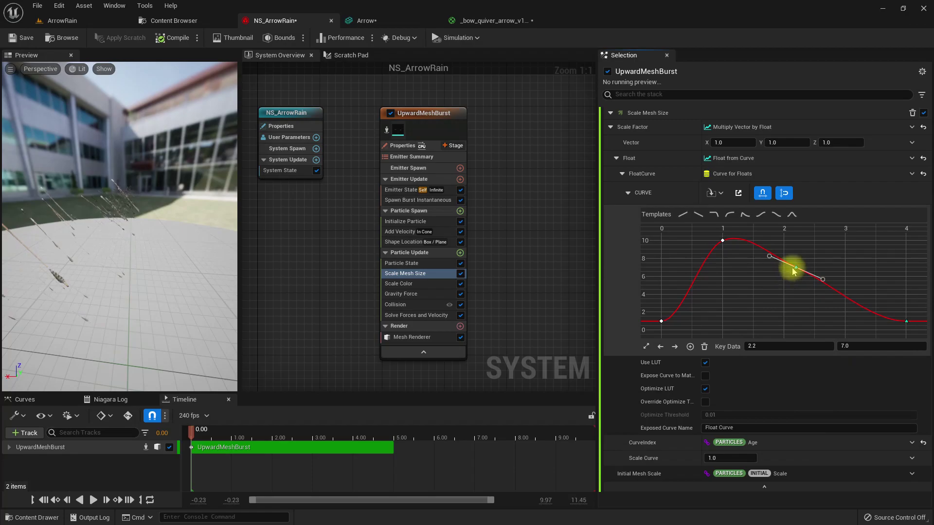
# - Raise the float curve's key at time 2.2 to about 9.5 and check the volley in the ArrowRain level
pyautogui.moveTo(793, 271); pyautogui.dragTo(797, 246)
pyautogui.click(68, 20)
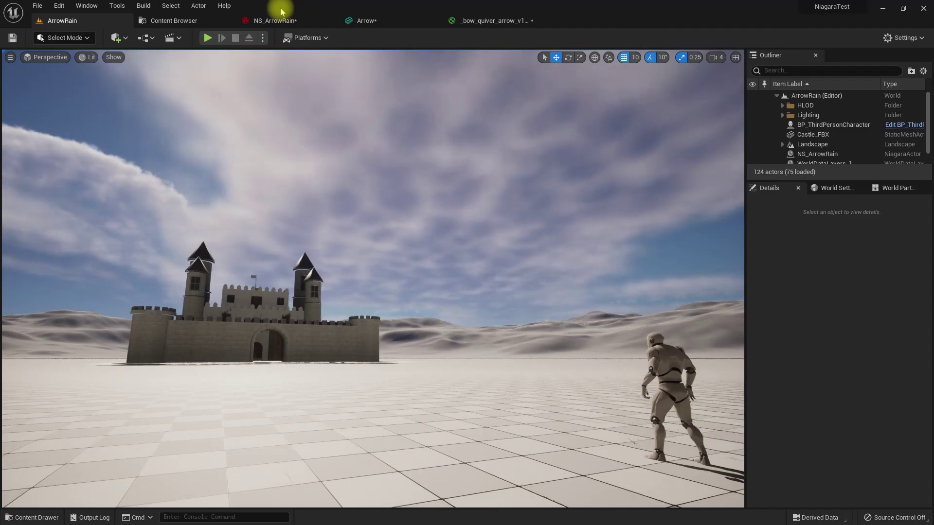
pyautogui.click(331, 20)
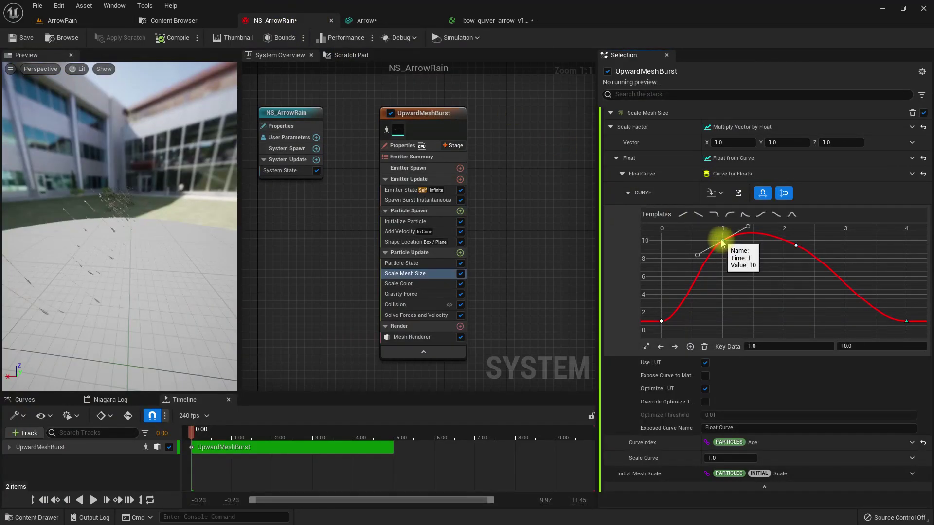
# - Set the float curve's key at time 1.0 to 6.0 and the one at time 2.2 to 8.0, and check the level
pyautogui.click(871, 348)
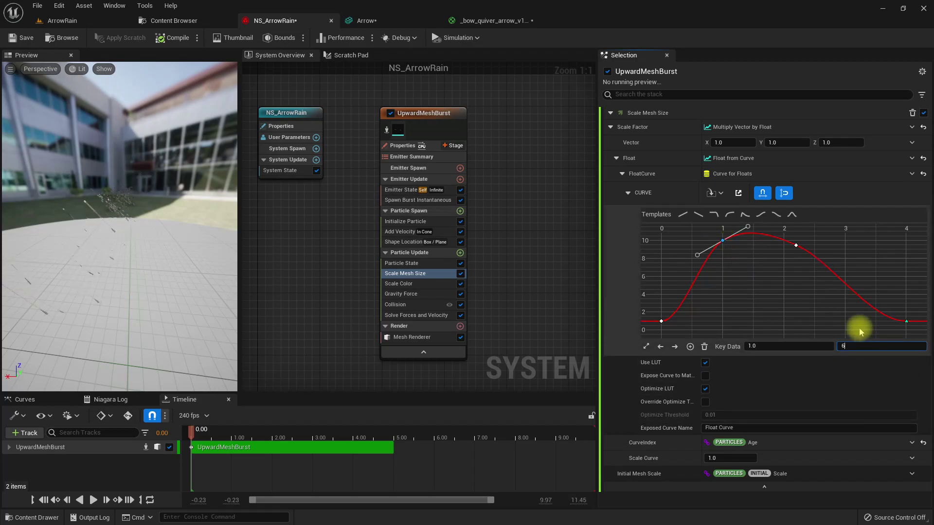
pyautogui.write('6')
pyautogui.press('Return')
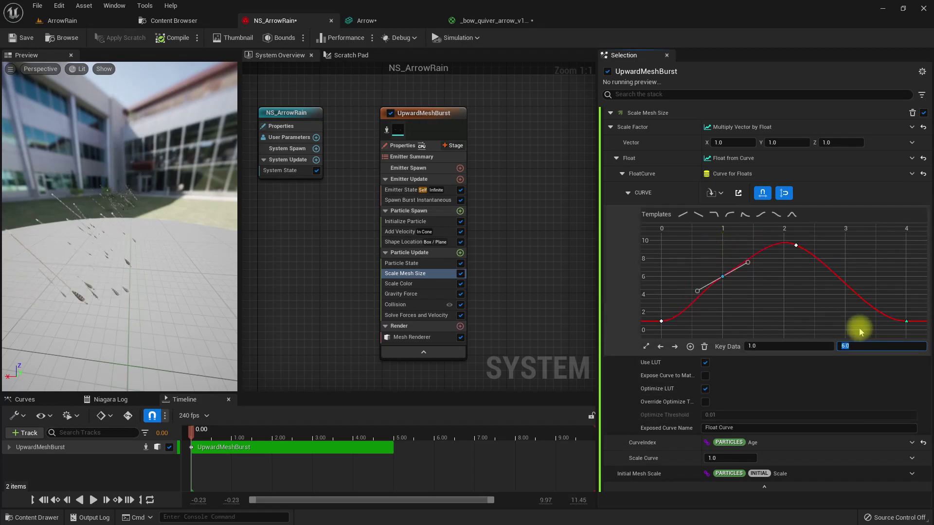
pyautogui.click(796, 247)
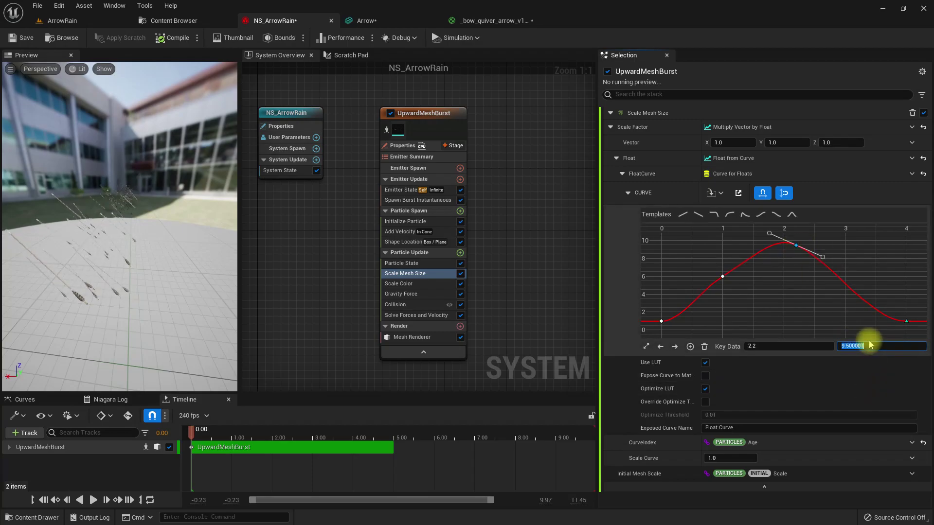
pyautogui.write('8')
pyautogui.press('Return')
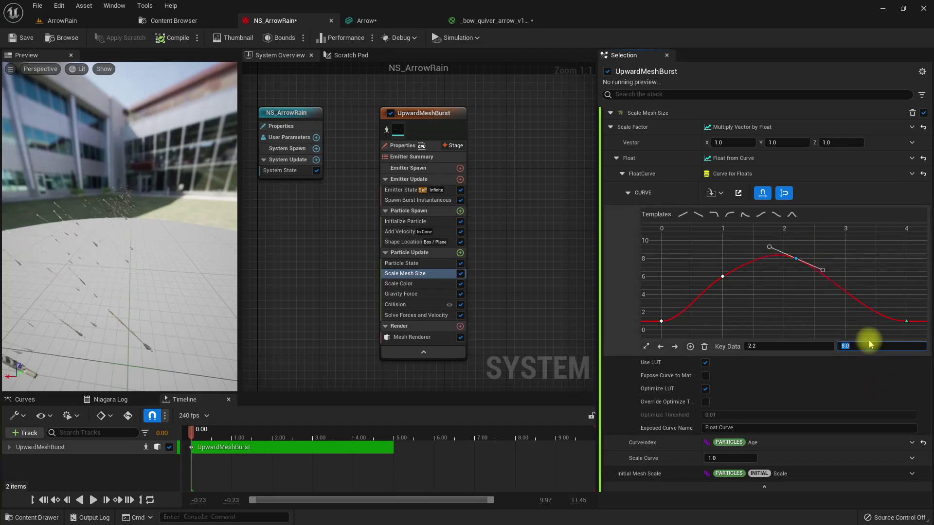
pyautogui.click(62, 20)
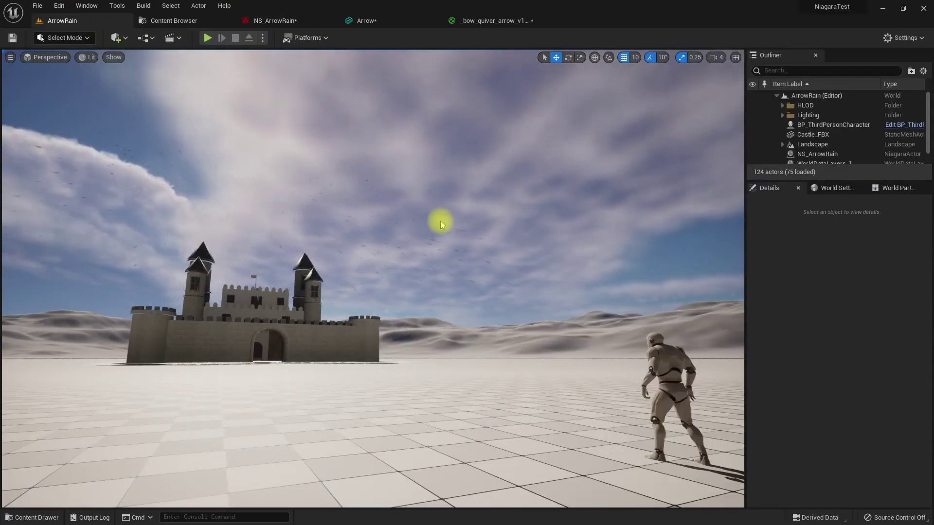
pyautogui.click(271, 24)
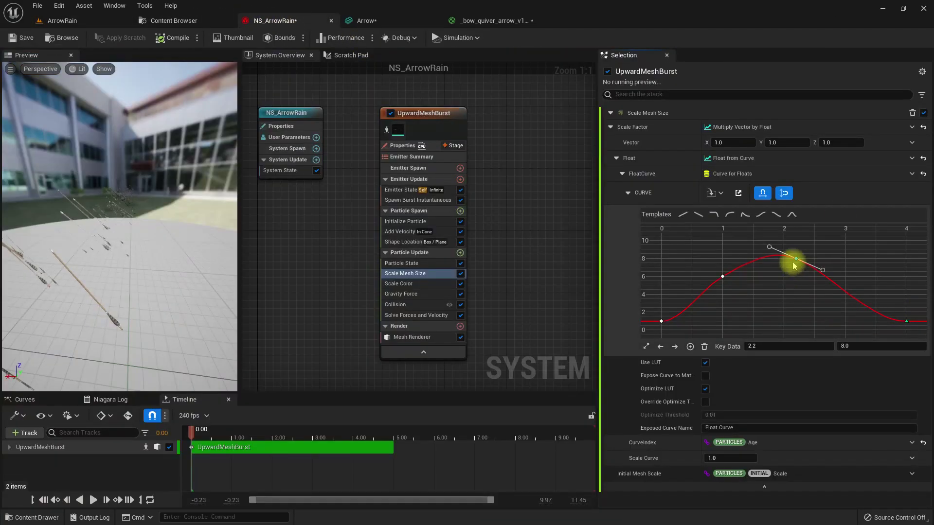
# - Move the float curve's key at time 2.2 to time 3.0 and value 6.5, and check the volley in the level
pyautogui.moveTo(807, 263); pyautogui.dragTo(845, 272)
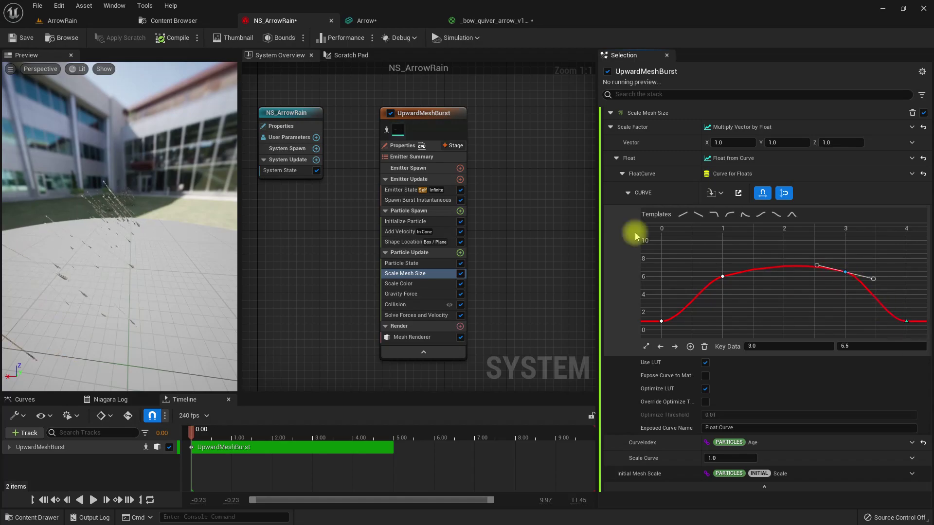
pyautogui.click(81, 20)
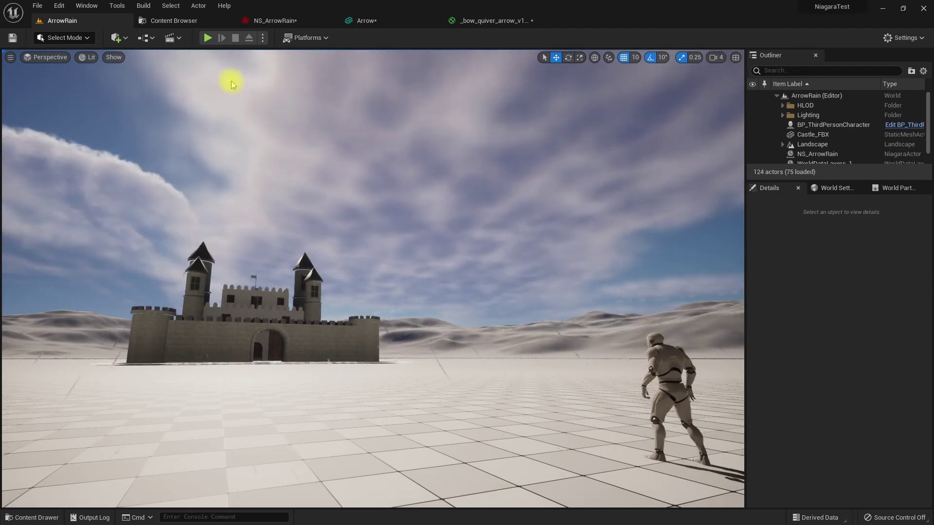
pyautogui.click(269, 23)
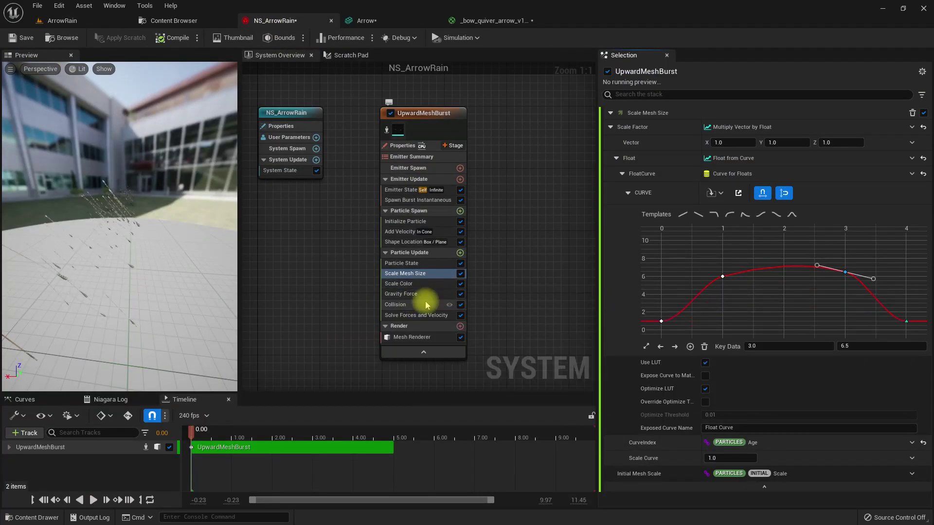
# - Open the emitter's Collision settings and inspect how the arrows land on the ground in the ArrowRain level
pyautogui.click(426, 305)
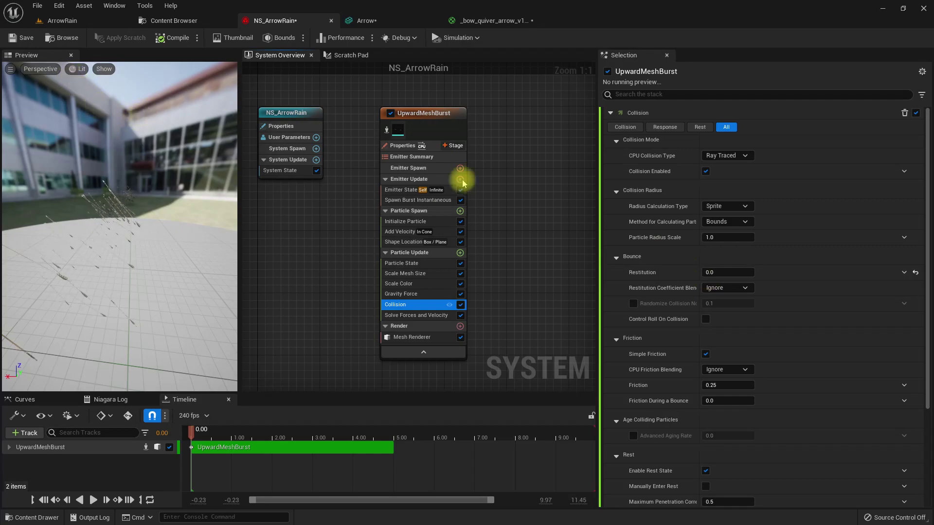
pyautogui.click(88, 23)
pyautogui.moveTo(345, 174); pyautogui.dragTo(428, 226, button='right')
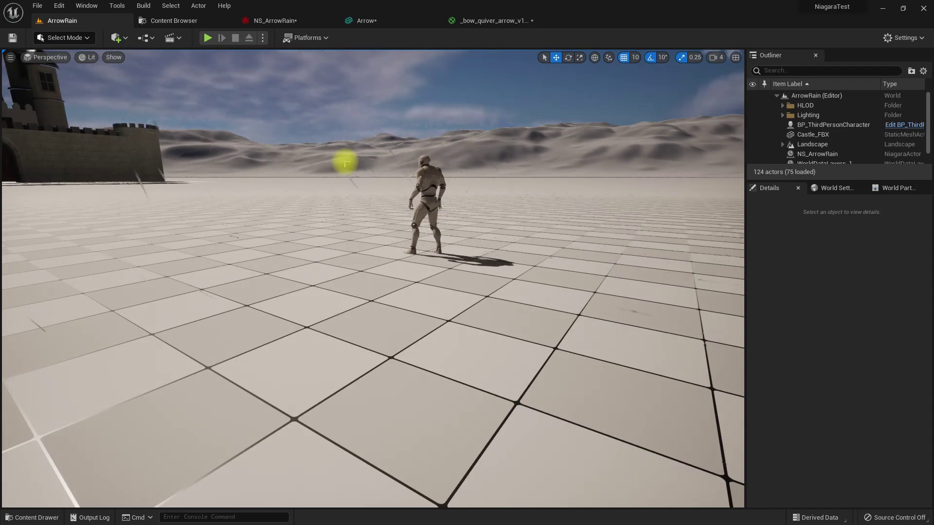
pyautogui.click(267, 20)
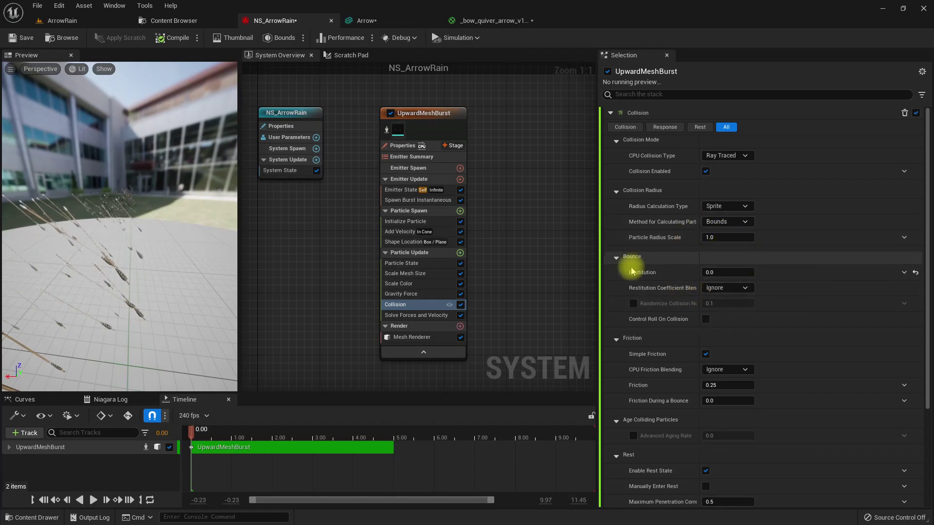
# - Set the Collision module's Friction and Friction During a Bounce to 1.0 and compile the system
pyautogui.scroll(-1, 792, 335)
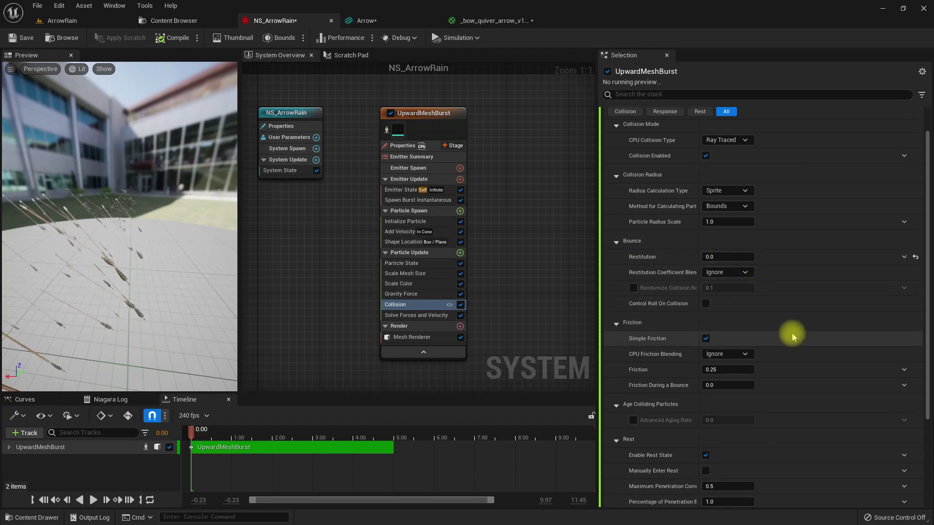
pyautogui.click(727, 384)
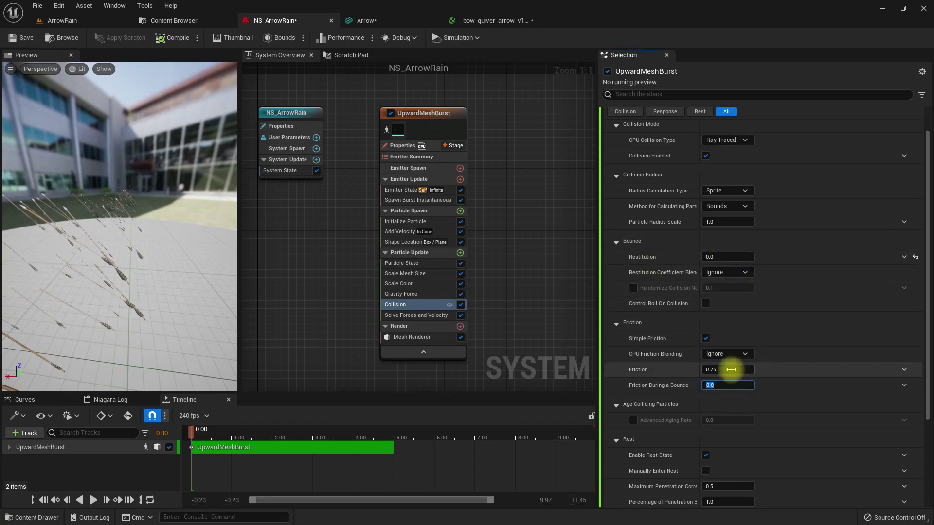
pyautogui.moveTo(731, 370); pyautogui.dragTo(758, 348)
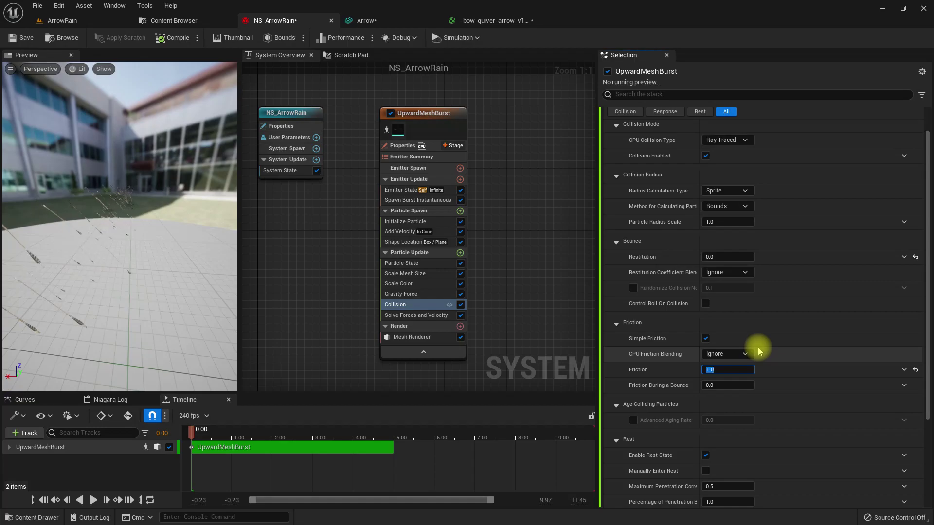
pyautogui.press('Tab')
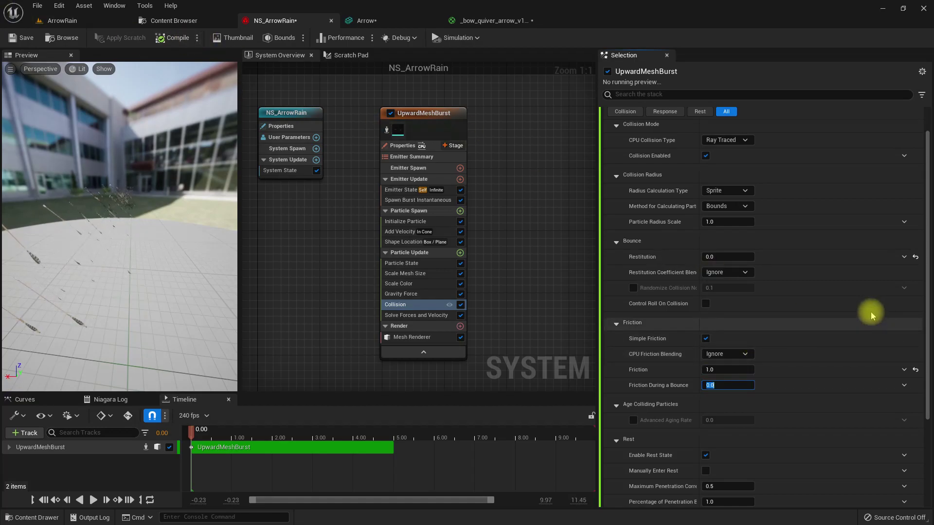
pyautogui.click(183, 37)
# - Inspect the arrows' flight and their landing on the ground from several viewpoints in the ArrowRain level
pyautogui.click(57, 19)
pyautogui.moveTo(609, 249); pyautogui.dragTo(588, 185, button='right')
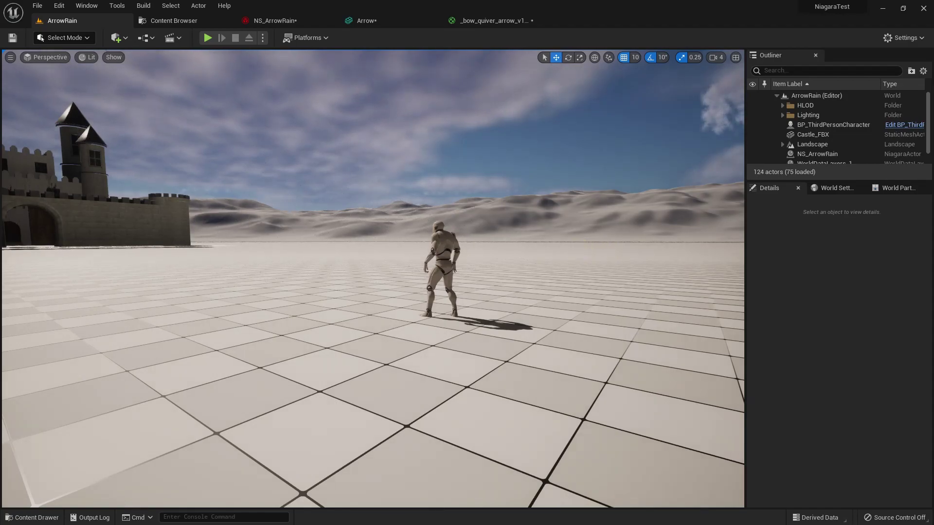
pyautogui.press('a')
pyautogui.moveTo(574, 251); pyautogui.dragTo(574, 251, button='right')
pyautogui.moveTo(641, 301); pyautogui.dragTo(673, 267, button='right')
pyautogui.press('q')
pyautogui.moveTo(604, 280); pyautogui.dragTo(585, 271, button='right')
pyautogui.press('e')
pyautogui.press('e')
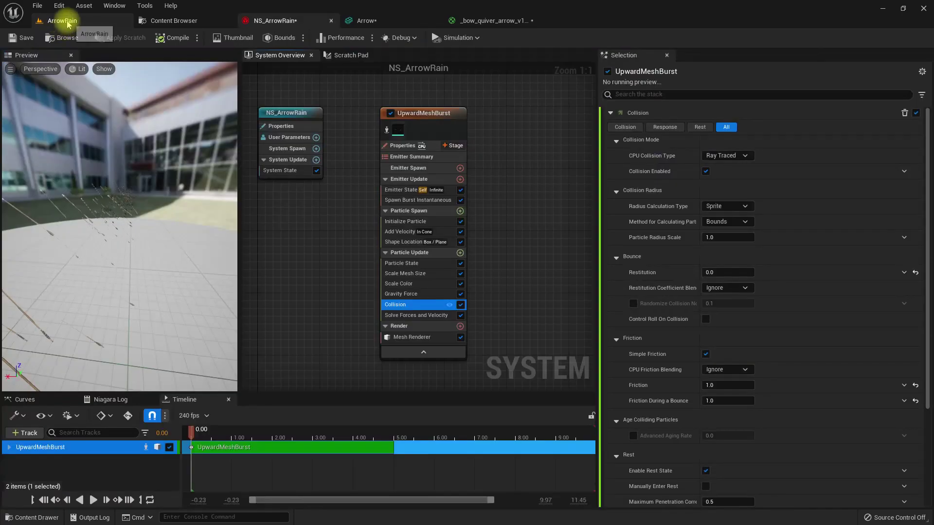
pyautogui.click(62, 19)
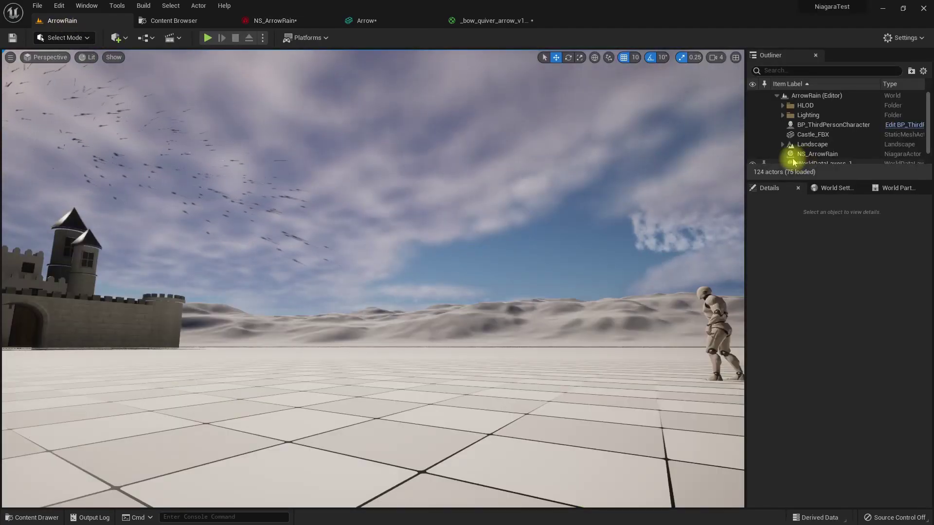
# - Select the NS_ArrowRain actor in the level and open the Mesh Renderer settings of the UpwardMeshBurst emitter
pyautogui.scroll(-1, 822, 142)
pyautogui.click(819, 139)
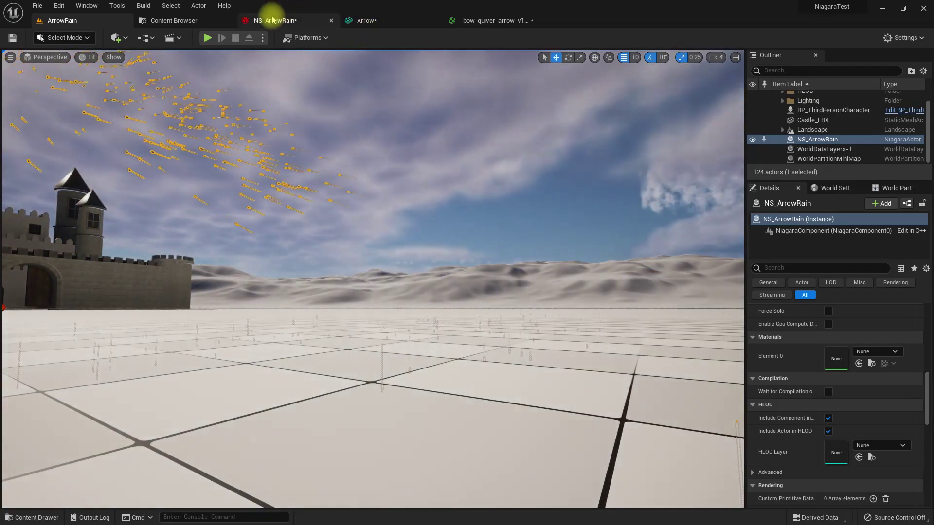
pyautogui.click(271, 21)
pyautogui.click(414, 336)
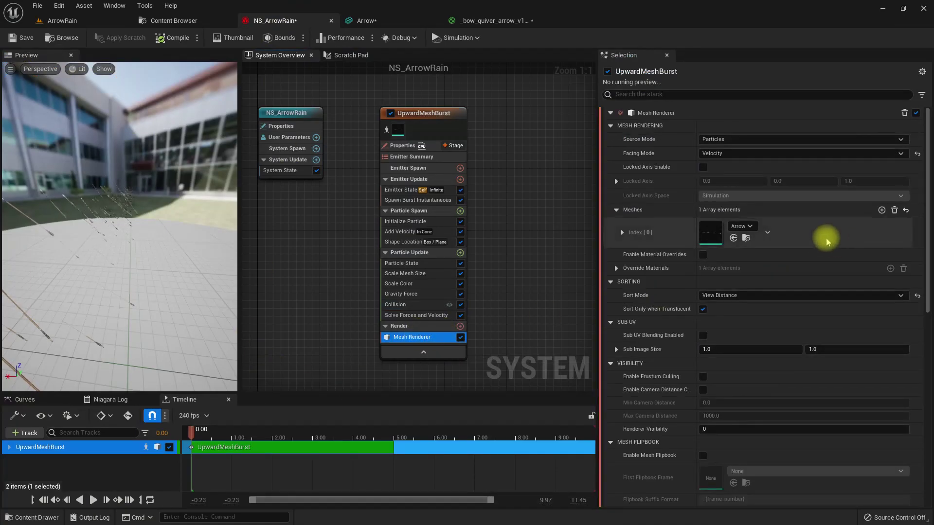
# - Set the Mesh Renderer's Facing Mode to Default and view the arrows in the ArrowRain level
pyautogui.click(701, 154)
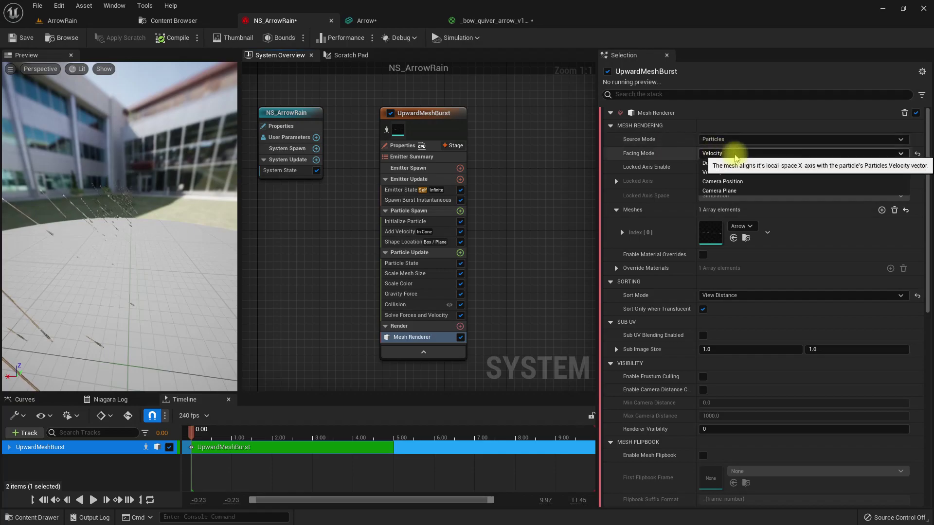
pyautogui.click(741, 71)
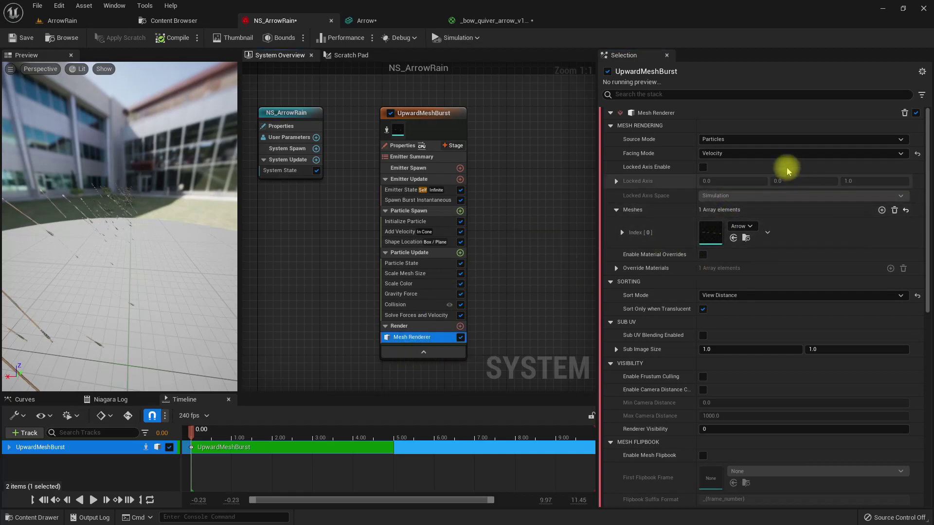
pyautogui.click(725, 153)
pyautogui.click(713, 165)
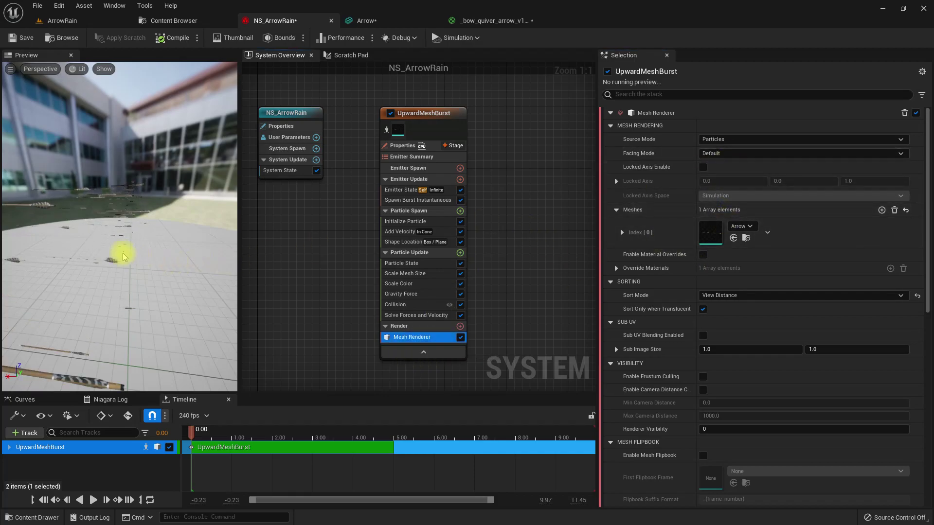
pyautogui.click(62, 21)
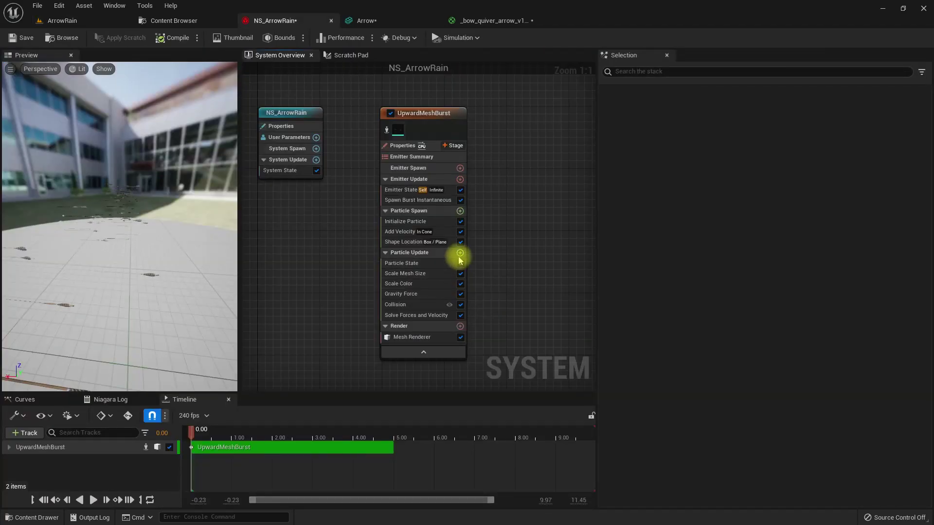
# - Add an Update Mesh Orientation module to Particle Update and set its Orientation Method to Flight Orientation
pyautogui.click(460, 254)
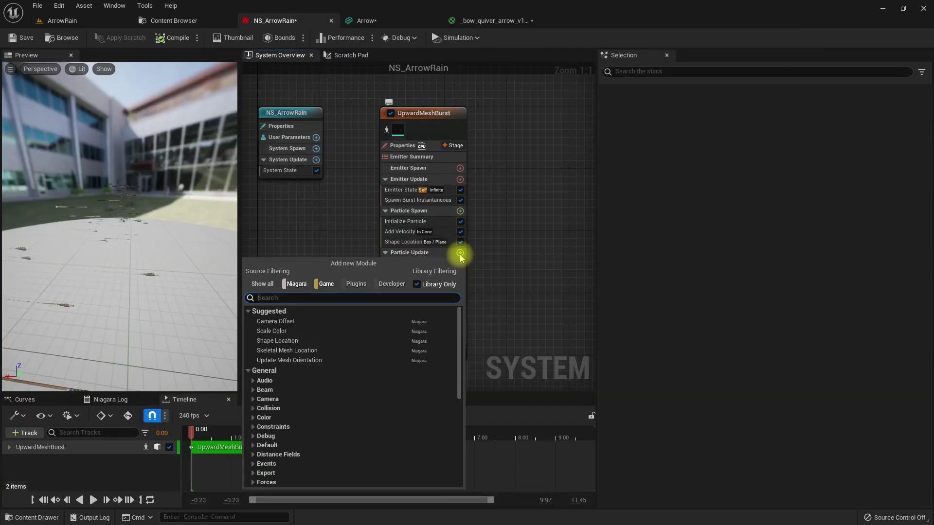
pyautogui.write('o')
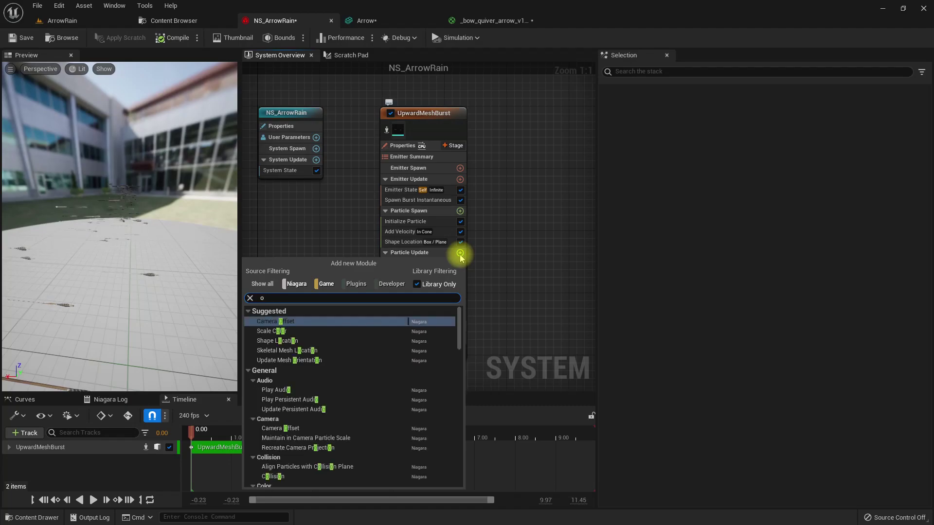
pyautogui.write('rie')
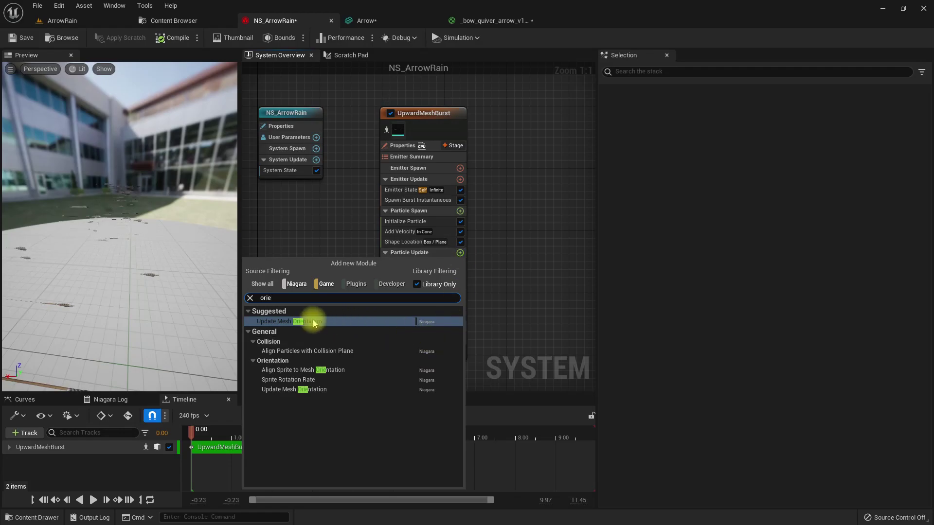
pyautogui.click(307, 325)
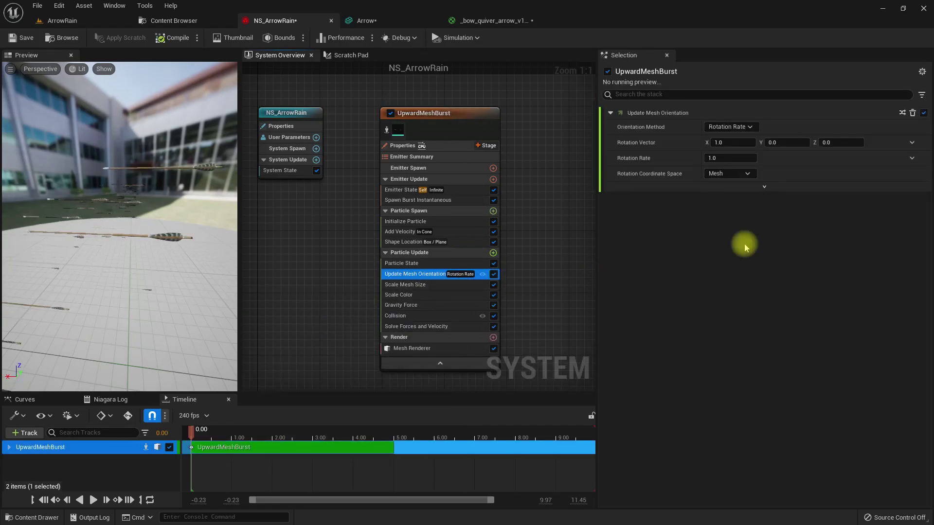
pyautogui.click(728, 127)
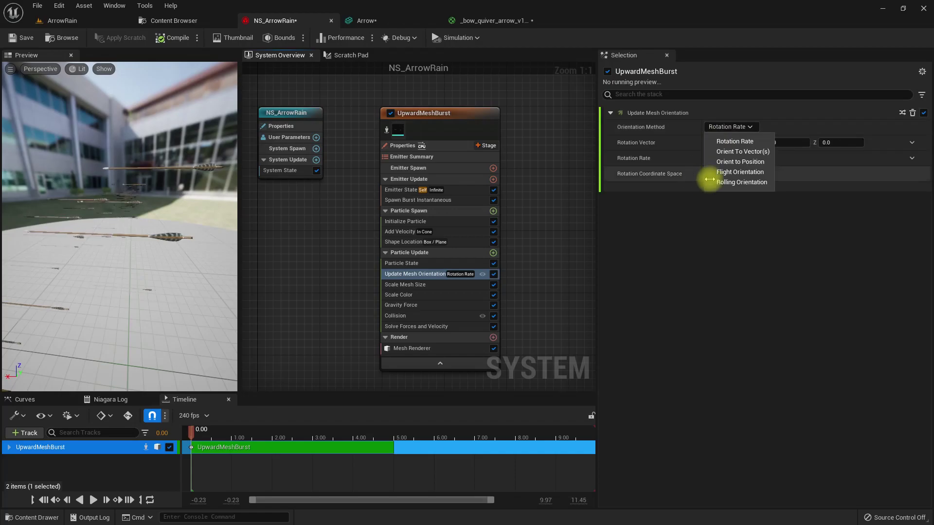
pyautogui.click(730, 174)
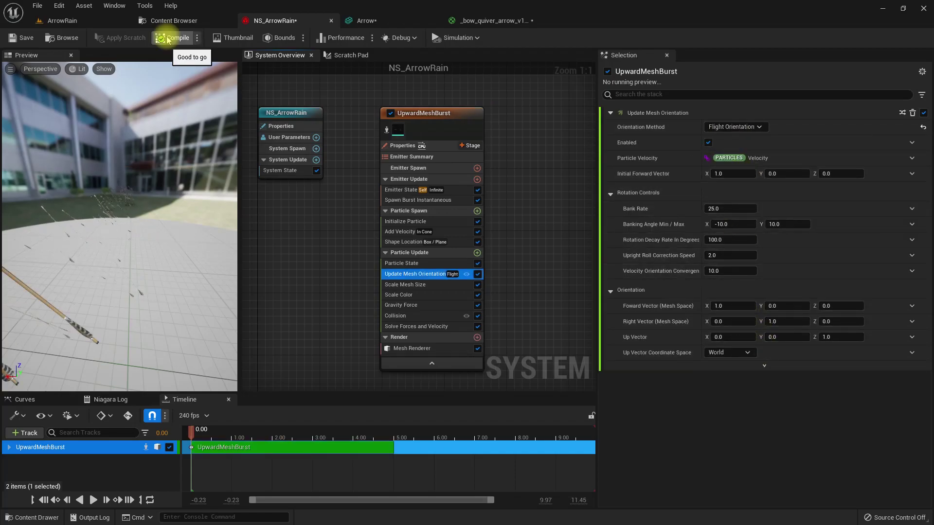
# - Examine the arrows' orientation in flight and on the ground in the full-screen ArrowRain level view
pyautogui.click(62, 20)
pyautogui.moveTo(475, 269); pyautogui.dragTo(515, 239, button='right')
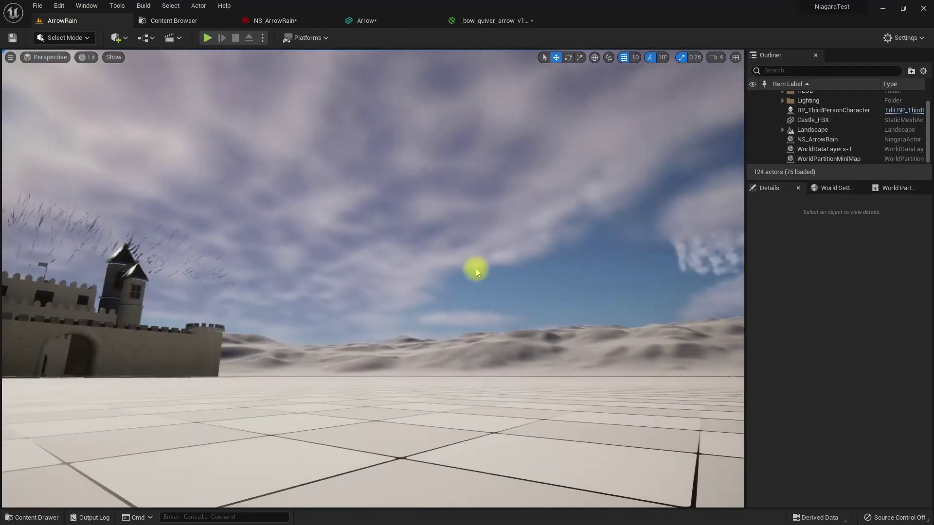
pyautogui.press('F11')
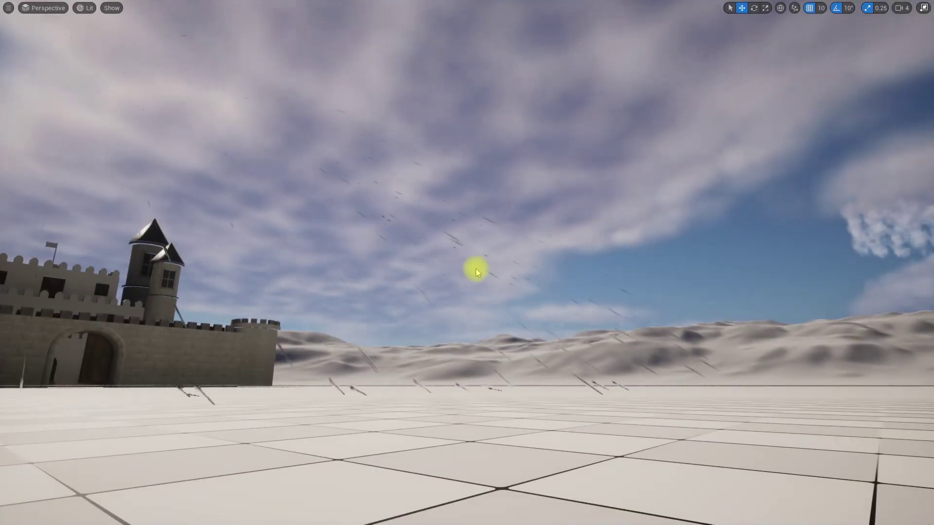
pyautogui.moveTo(483, 318)
pyautogui.mouseDown(button='right')
pyautogui.moveTo(701, 387)
pyautogui.moveTo(635, 370)
pyautogui.moveTo(587, 459)
pyautogui.moveTo(528, 460)
pyautogui.moveTo(496, 327)
pyautogui.mouseUp(button='right')
pyautogui.press('e')
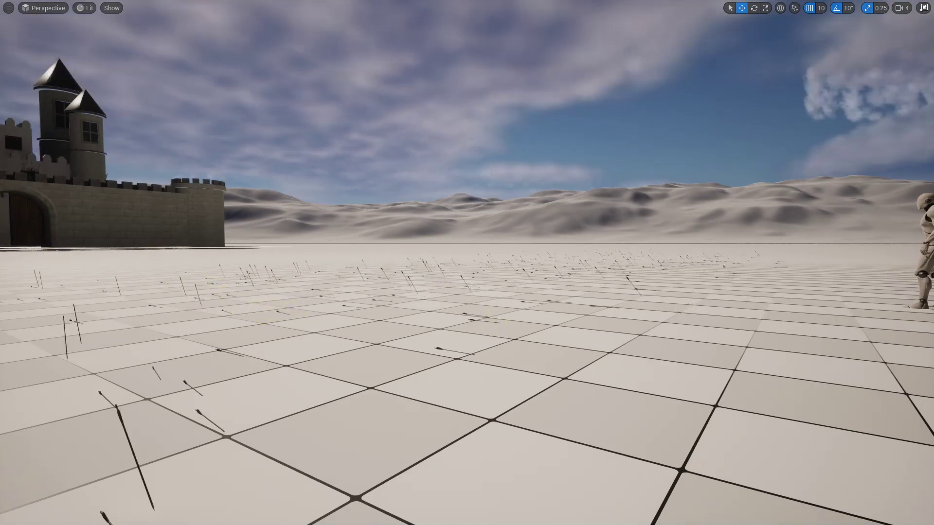
pyautogui.moveTo(319, 309); pyautogui.dragTo(320, 308, button='right')
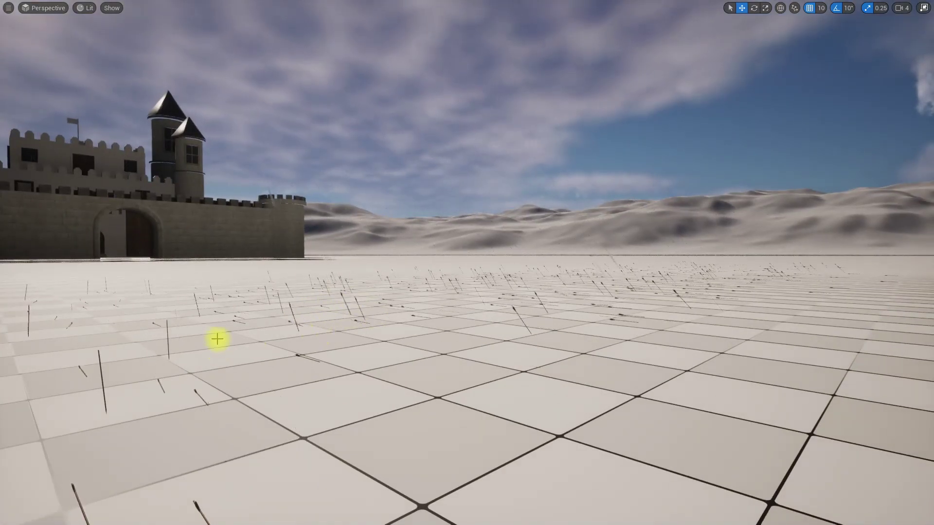
pyautogui.press('F11')
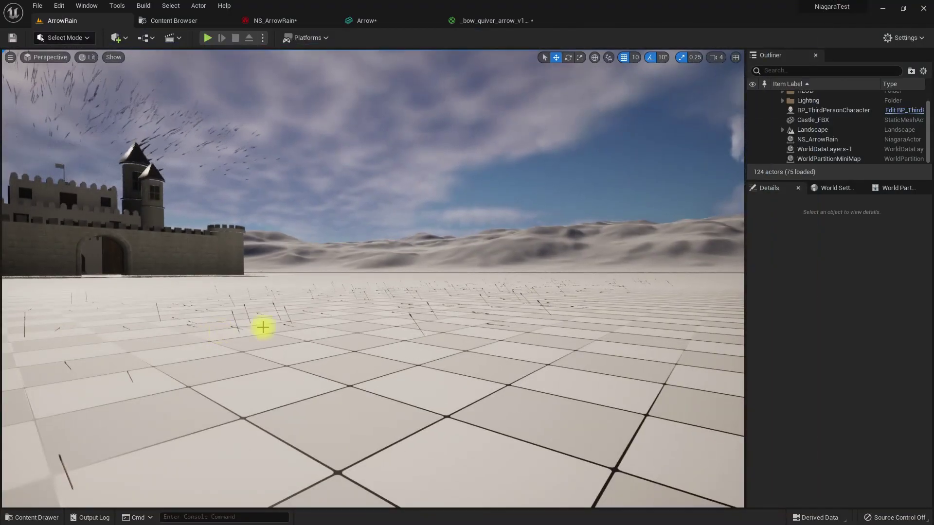
# - Set the Collision module's Friction and Friction During a Bounce to 5.0 and return to the ArrowRain level
pyautogui.click(278, 21)
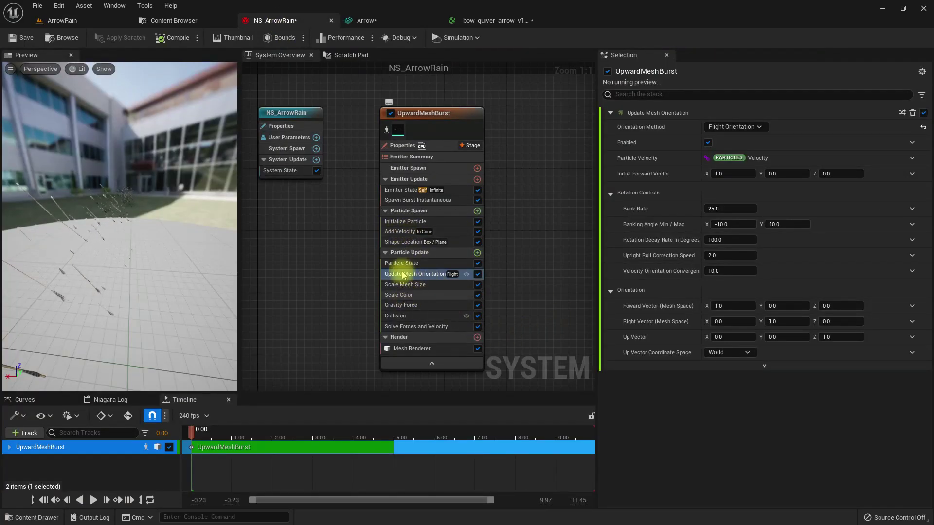
pyautogui.click(405, 316)
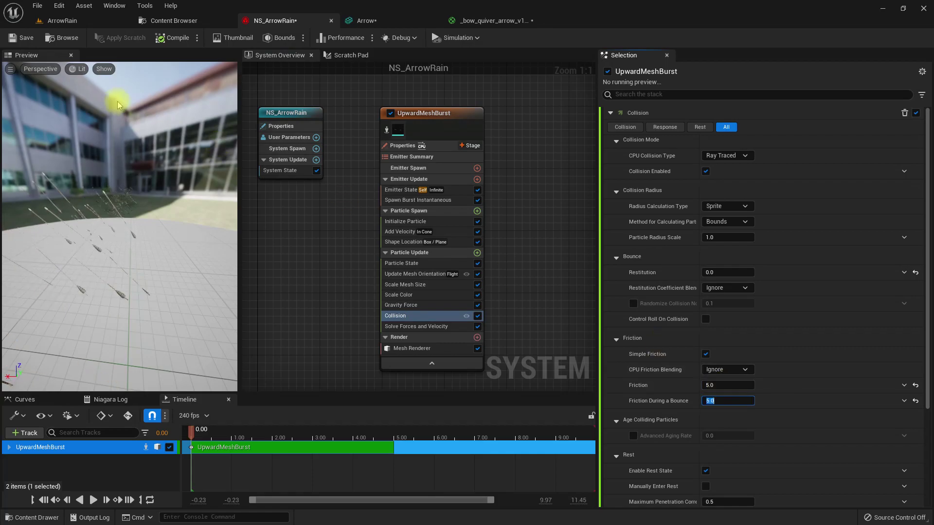
pyautogui.click(66, 20)
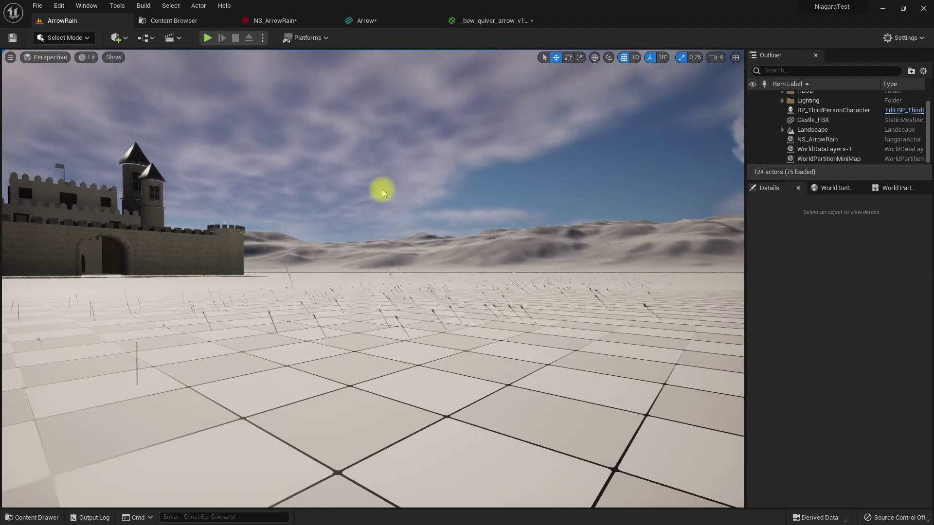
# - Examine up close how the arrows stick in the ground between the castle and the mannequin
pyautogui.moveTo(408, 250); pyautogui.dragTo(346, 239, button='right')
pyautogui.press('q')
pyautogui.press('w')
pyautogui.press('w')
pyautogui.moveTo(368, 247); pyautogui.dragTo(375, 238)
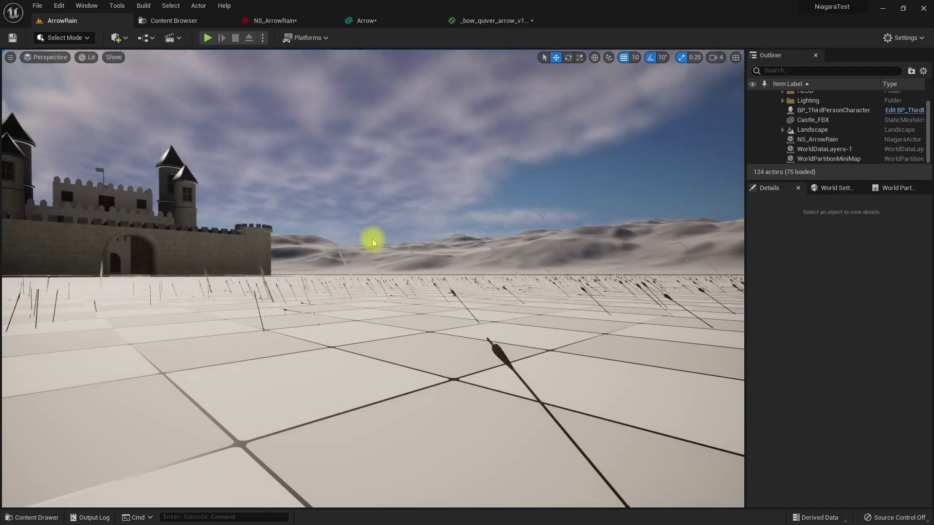
pyautogui.moveTo(372, 239); pyautogui.dragTo(432, 251, button='right')
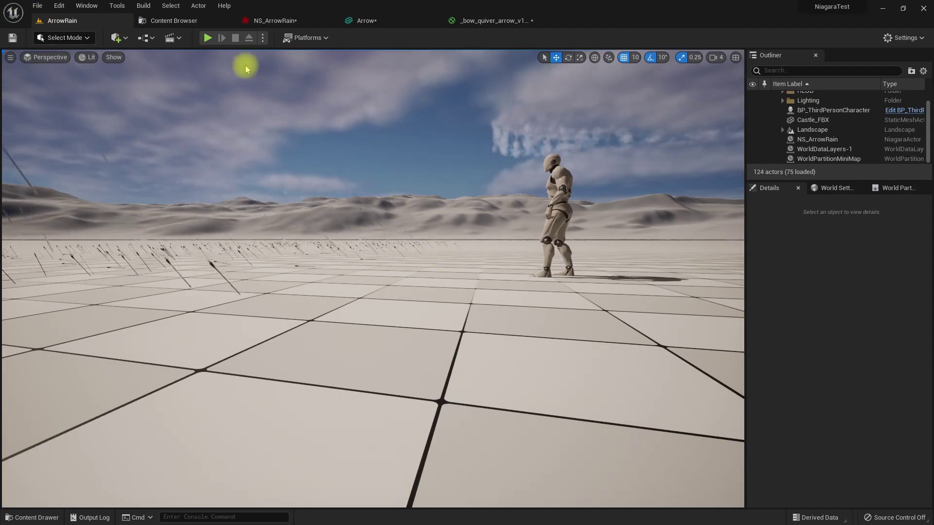
# - Set Mesh Scale Mode to Uniform with a Mesh Uniform Scale of 2.0 in the Initialize Particle module
pyautogui.click(270, 20)
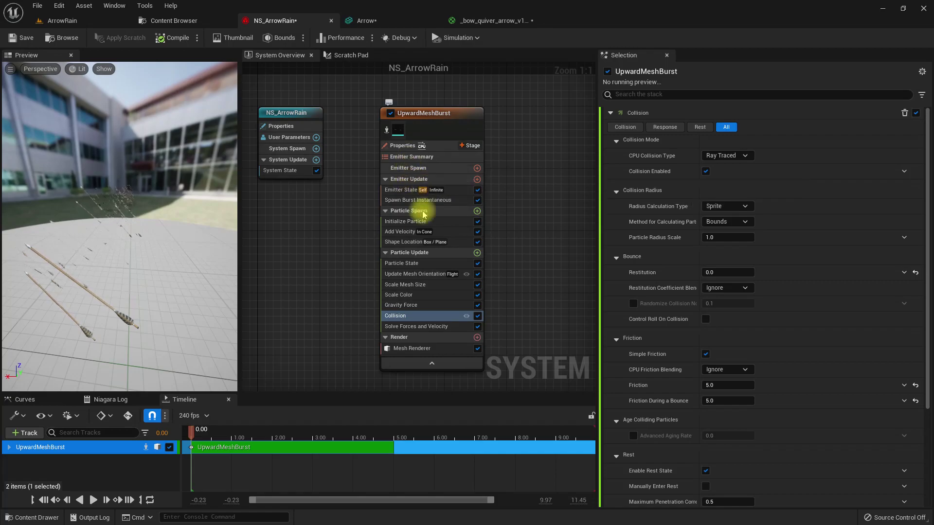
pyautogui.click(407, 223)
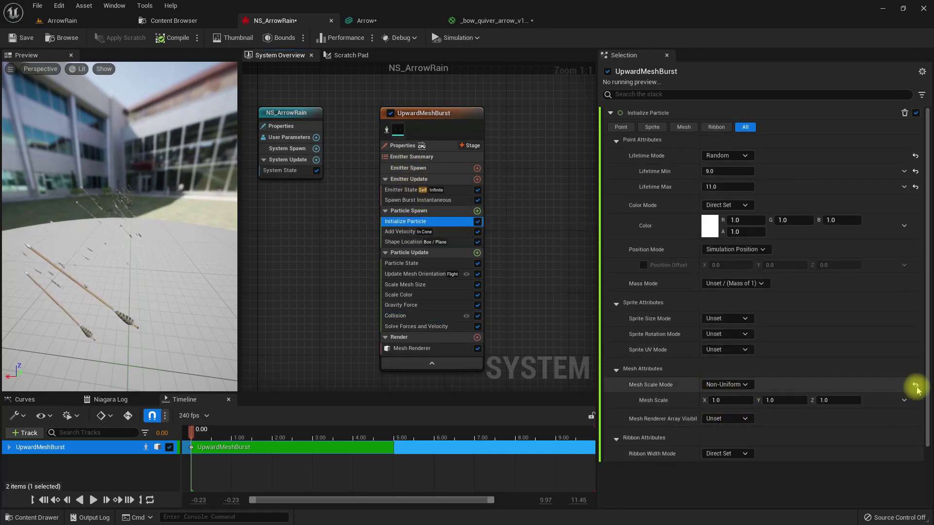
pyautogui.click(727, 384)
pyautogui.click(719, 400)
pyautogui.click(737, 401)
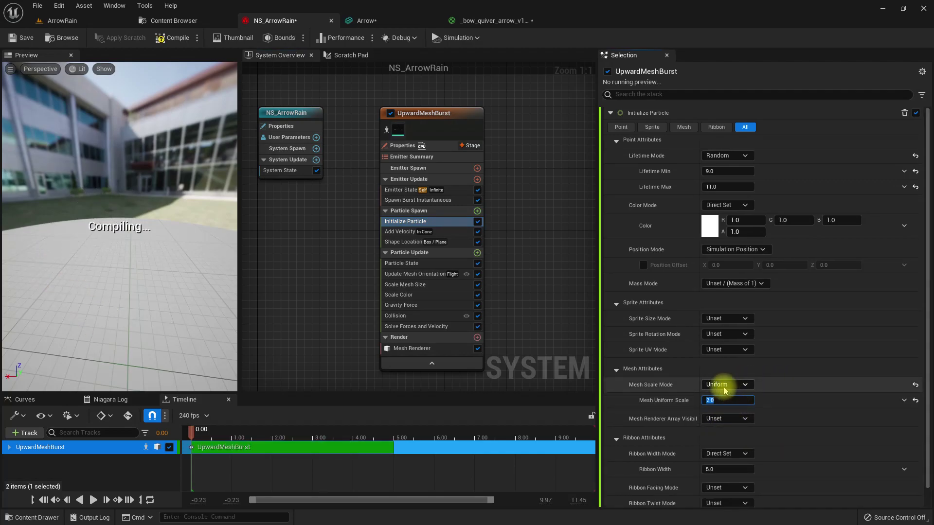
# - Check the size of the arrows above the castle and on the ground in the ArrowRain level
pyautogui.click(97, 23)
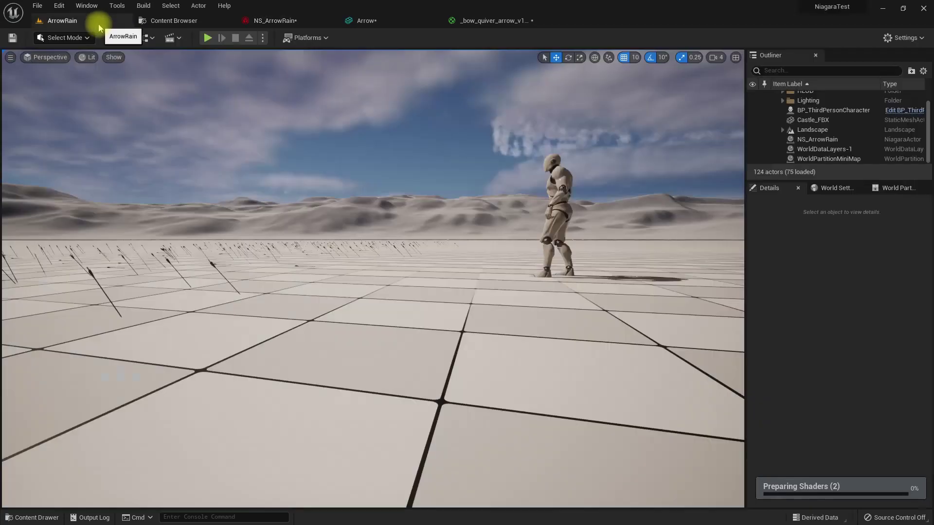
pyautogui.moveTo(450, 294); pyautogui.dragTo(432, 280, button='right')
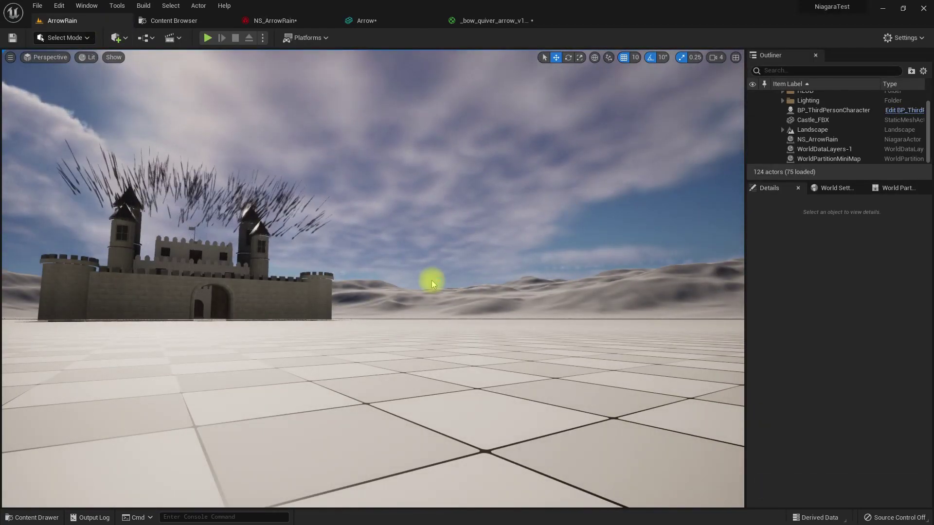
pyautogui.moveTo(436, 281); pyautogui.dragTo(482, 302, button='right')
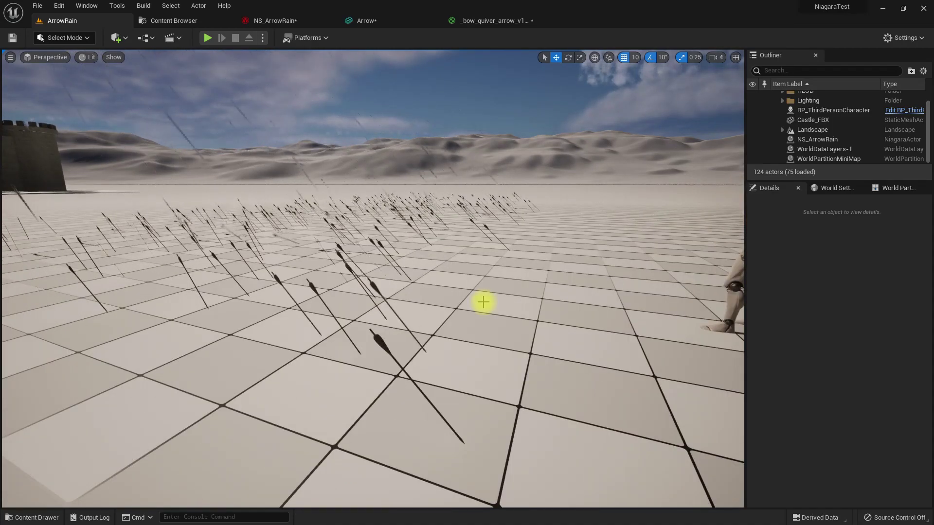
# - Playtest the level by running the character towards the castle under the arrow volley, and end the session
pyautogui.hotkey('alt', 'p')
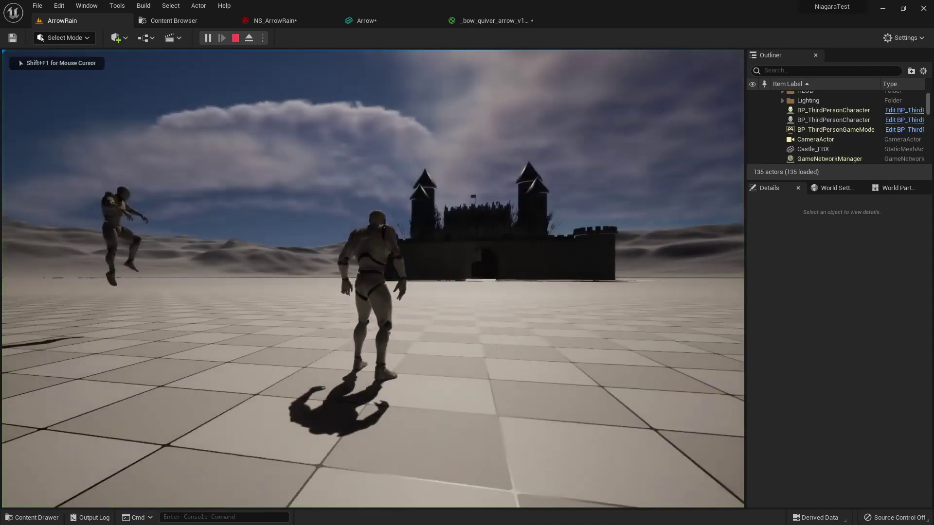
pyautogui.press('w')
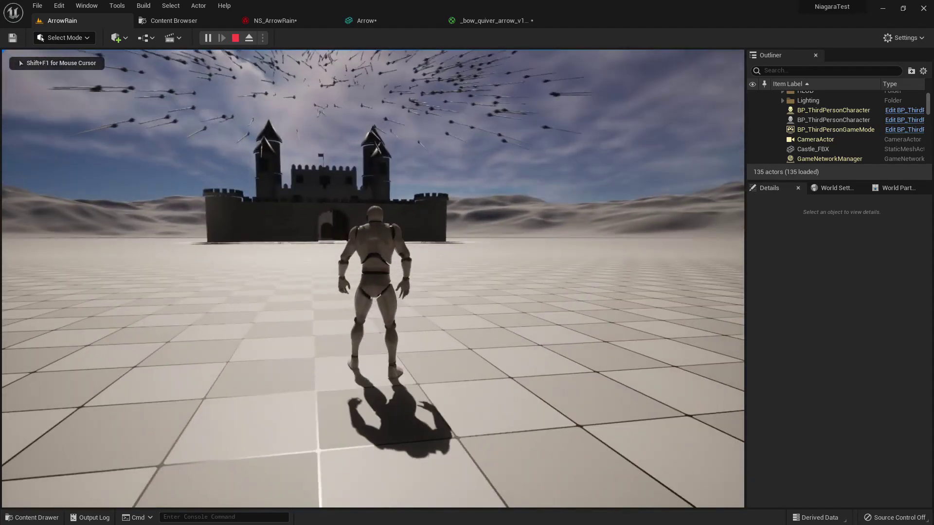
pyautogui.press('w')
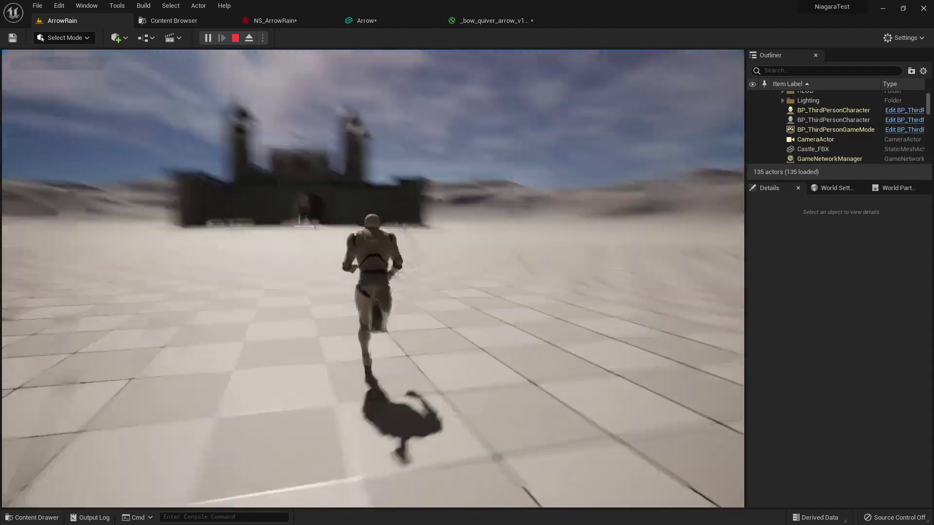
pyautogui.press('Escape')
# - Inspect the arrows stuck in the ground beside the castle in a full-screen view
pyautogui.moveTo(215, 272); pyautogui.dragTo(200, 263, button='right')
pyautogui.press('F11')
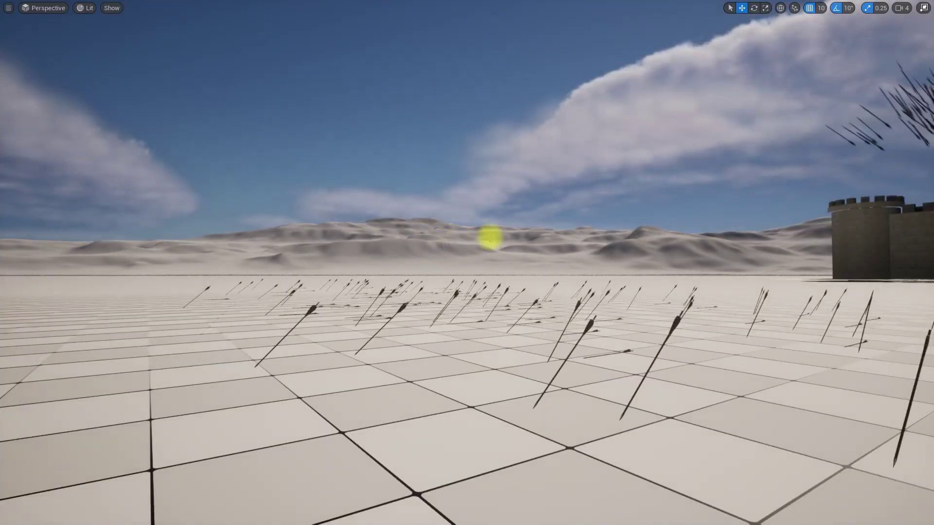
pyautogui.rightClick(490, 236)
pyautogui.moveTo(383, 207); pyautogui.dragTo(409, 202, button='right')
pyautogui.press('F11')
# - Set the value of the Scale Mesh Size curve's first key, at time 0, to 2.0
pyautogui.click(258, 17)
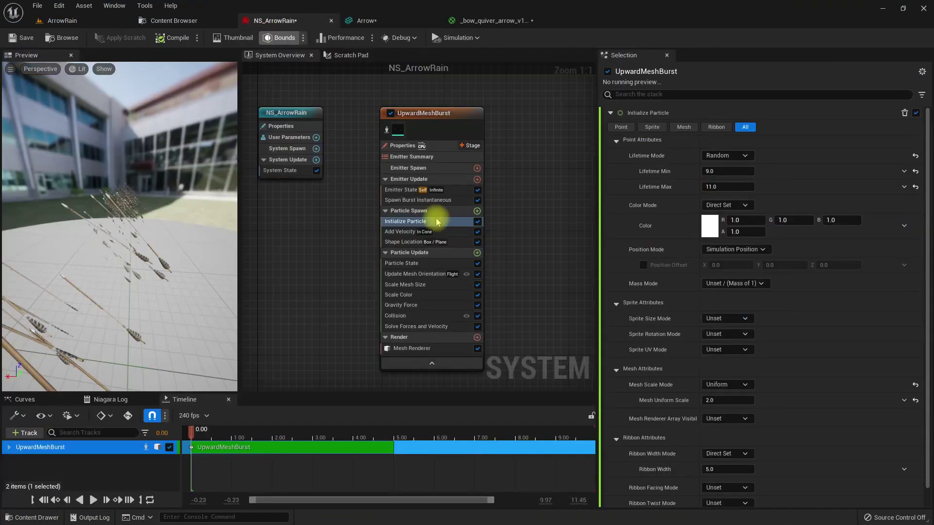
pyautogui.click(402, 294)
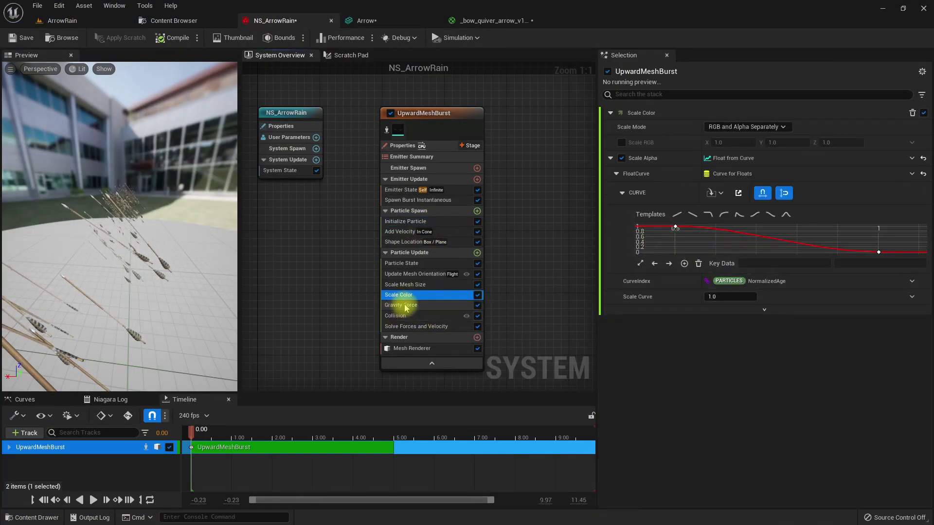
pyautogui.click(405, 285)
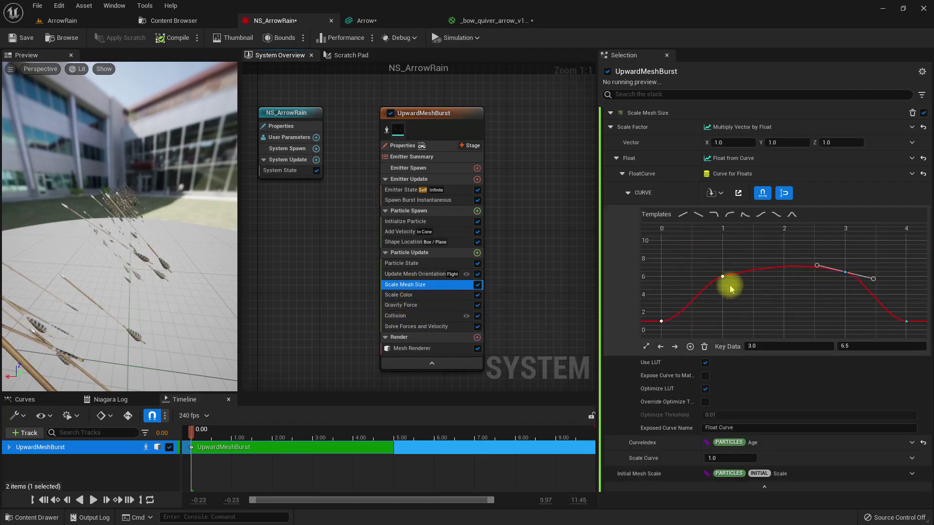
pyautogui.click(906, 322)
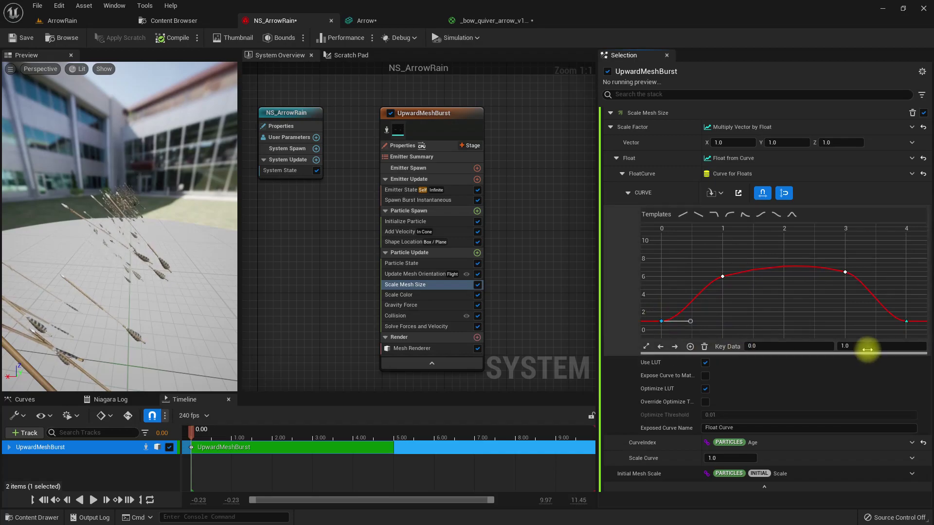
pyautogui.write('2')
pyautogui.press('Return')
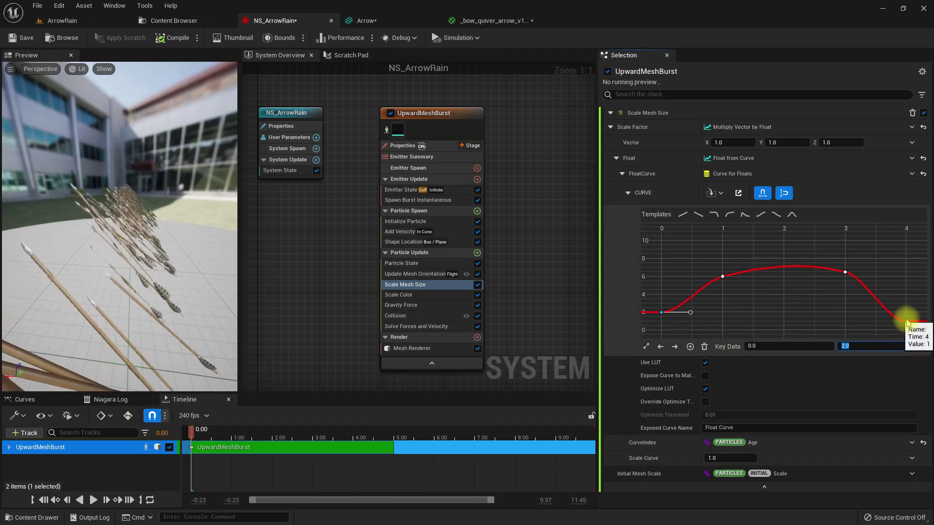
# - Set the value of the Scale Mesh Size curve's last key, at time 4, to 2.0
pyautogui.click(874, 348)
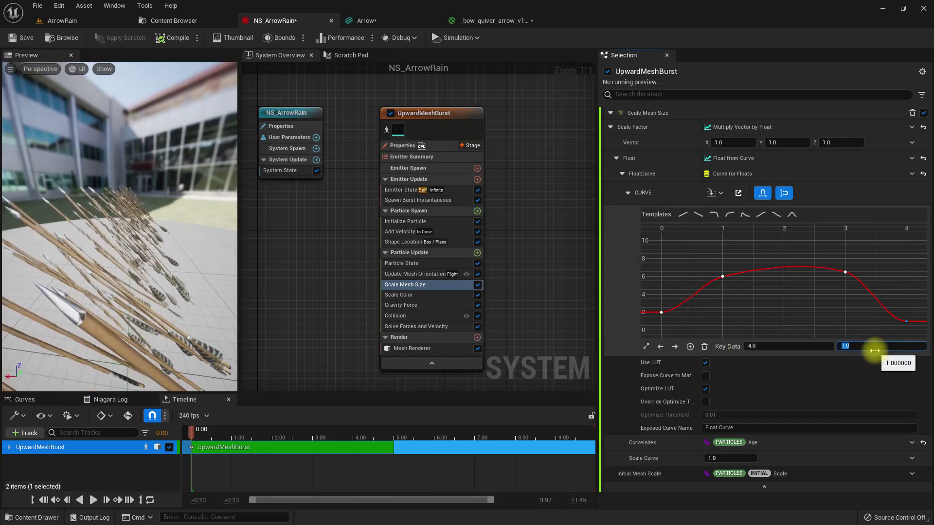
pyautogui.write('2')
pyautogui.press('Return')
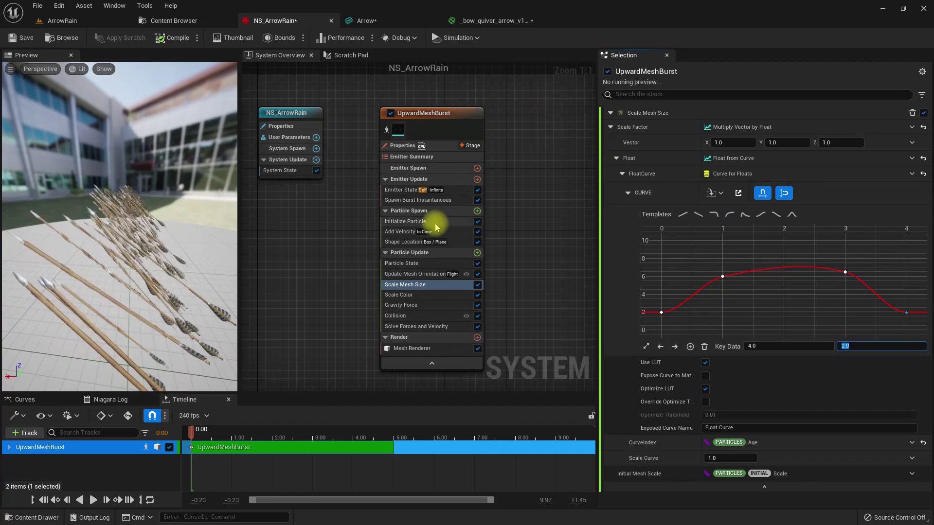
# - Set the Mesh Uniform Scale in the emitter's Initialize Particle module to 1.0
pyautogui.click(405, 224)
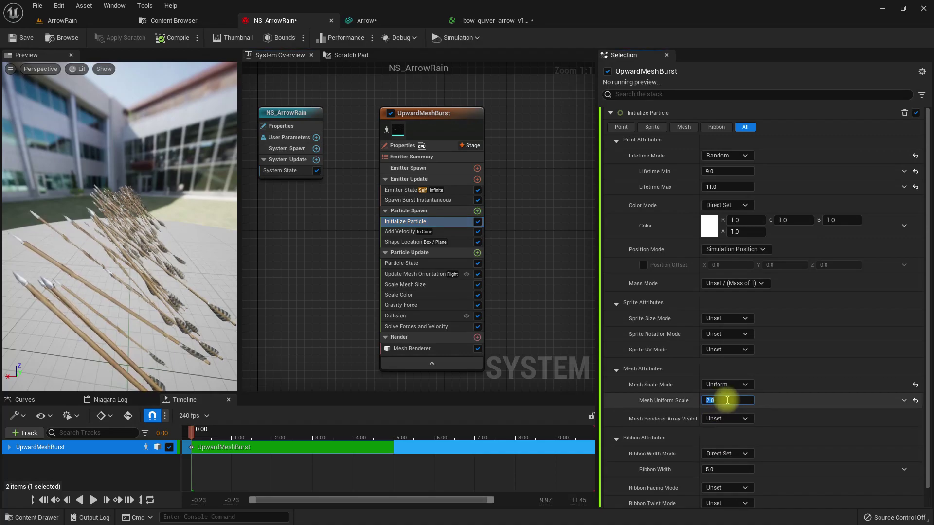
pyautogui.click(728, 400)
pyautogui.write('1')
pyautogui.press('Return')
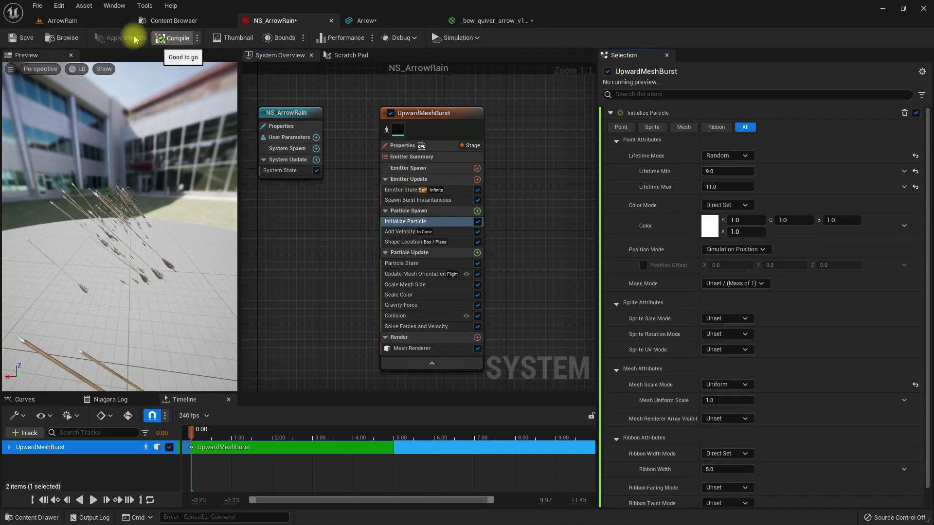
# - Inspect the resized arrows on the ground and in flight near the castle in a full-screen view of the ArrowRain level
pyautogui.click(63, 21)
pyautogui.moveTo(462, 219); pyautogui.dragTo(500, 227, button='right')
pyautogui.press('F11')
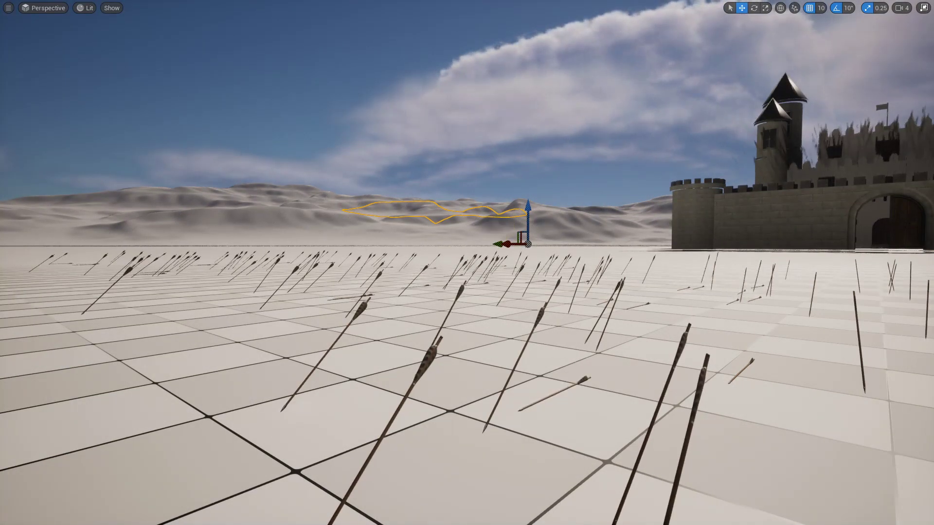
pyautogui.moveTo(499, 228); pyautogui.dragTo(500, 228, button='right')
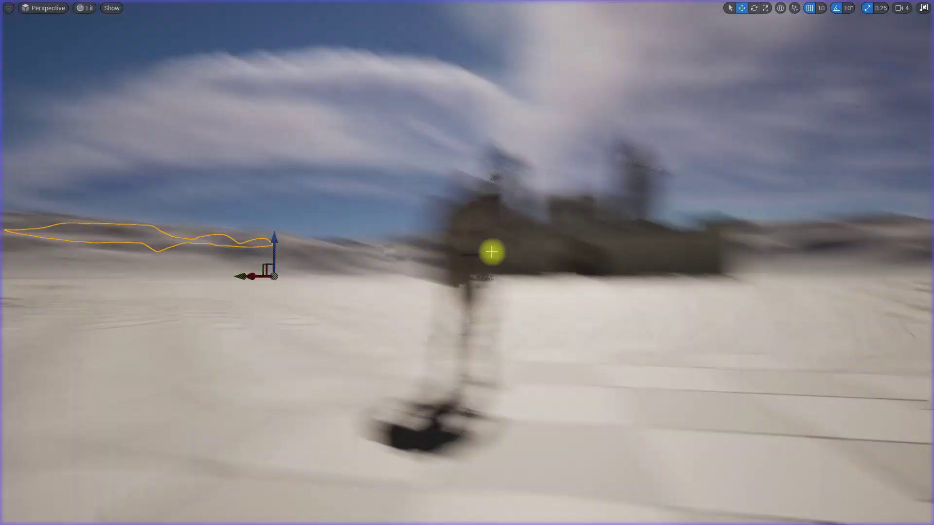
pyautogui.moveTo(492, 250); pyautogui.dragTo(476, 250, button='right')
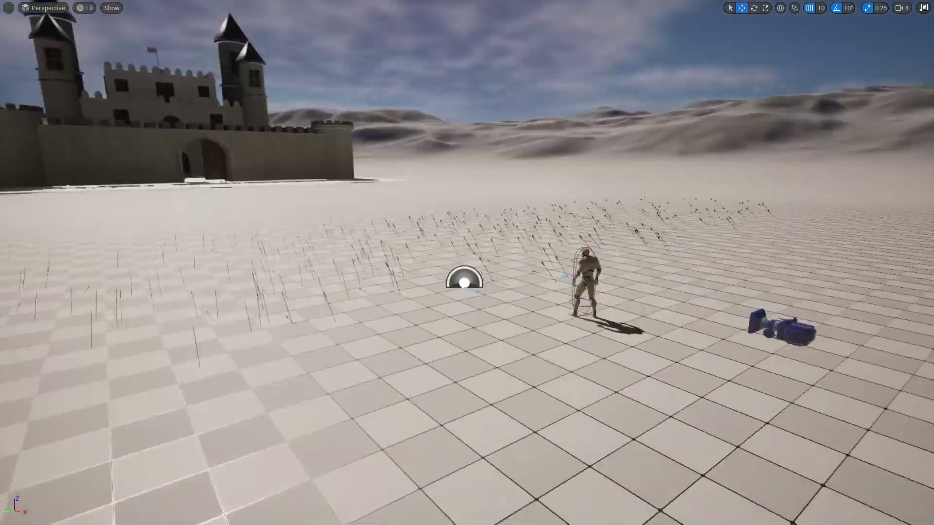
pyautogui.press('s')
pyautogui.moveTo(475, 250); pyautogui.dragTo(495, 252, button='right')
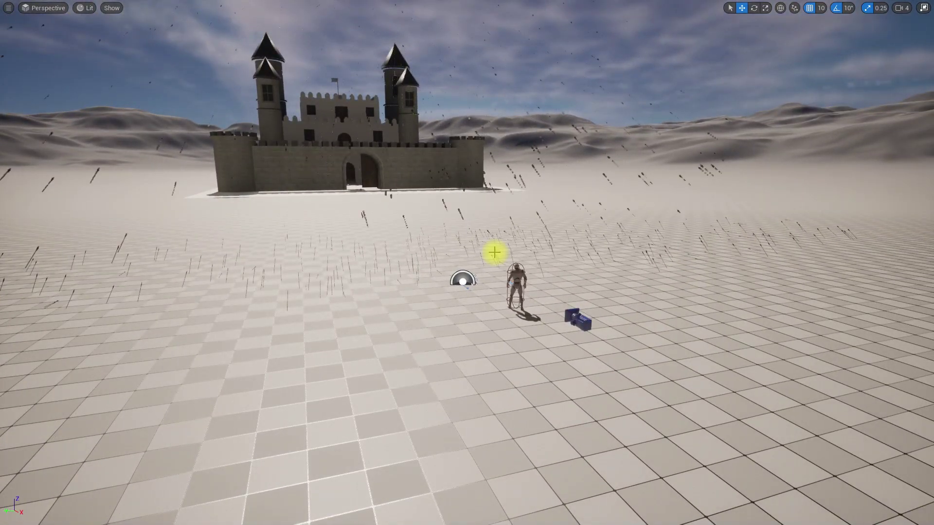
# - Playtest the level by moving the character towards the arrows stuck in front of the castle, and end the session
pyautogui.hotkey('alt', 'p')
pyautogui.click(459, 243)
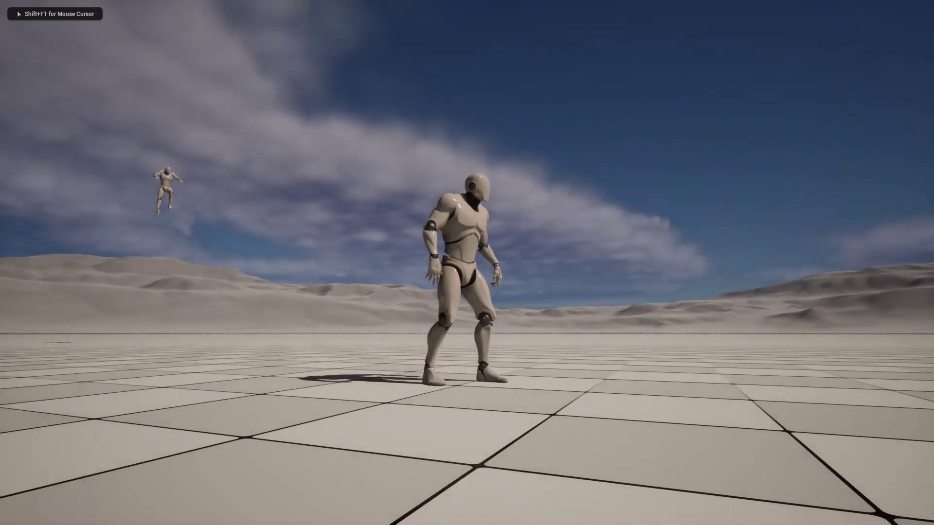
pyautogui.press('a')
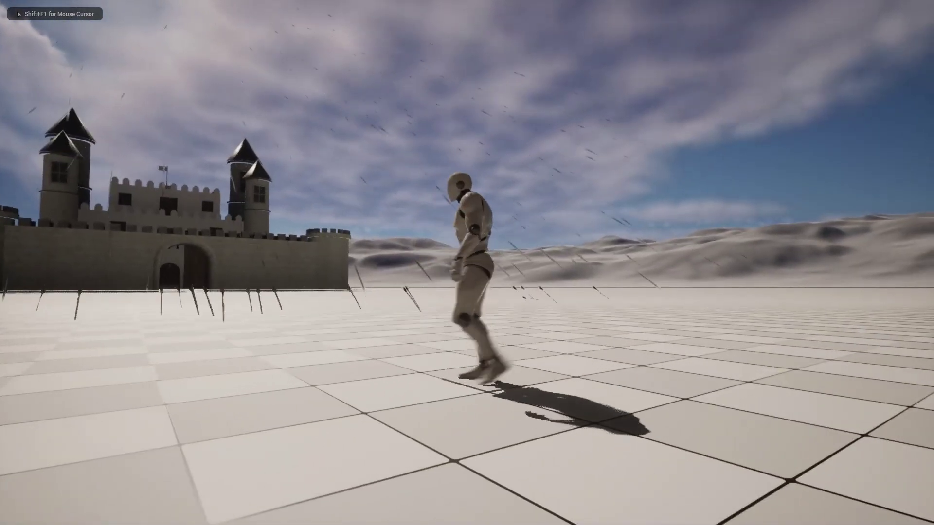
pyautogui.press('w')
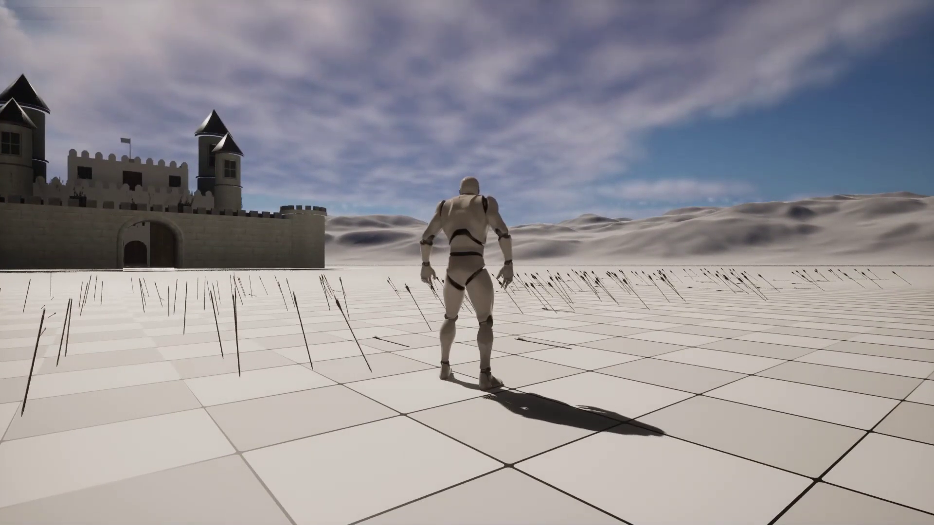
pyautogui.press('Escape')
pyautogui.click(836, 188)
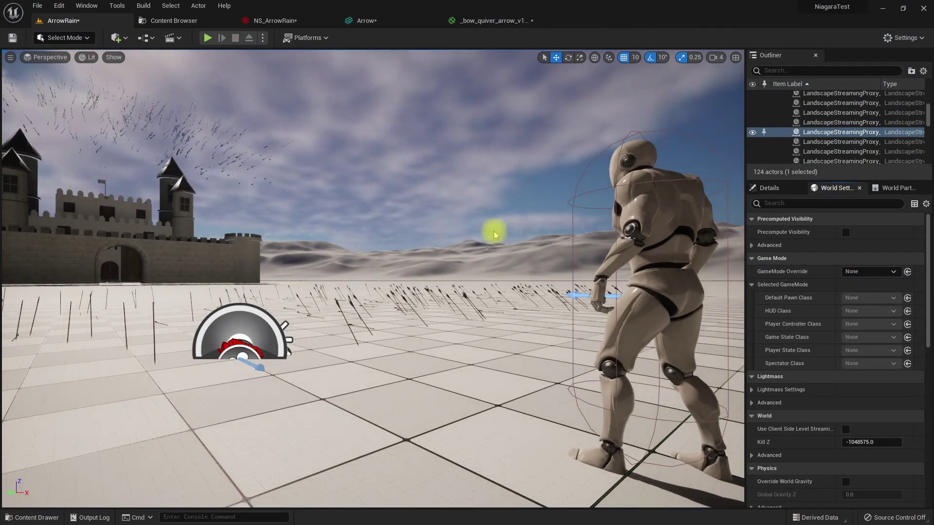
# - Run a short full-screen playtest started from beside the placed character, and end the session
pyautogui.moveTo(493, 231); pyautogui.dragTo(470, 236, button='right')
pyautogui.press('F11')
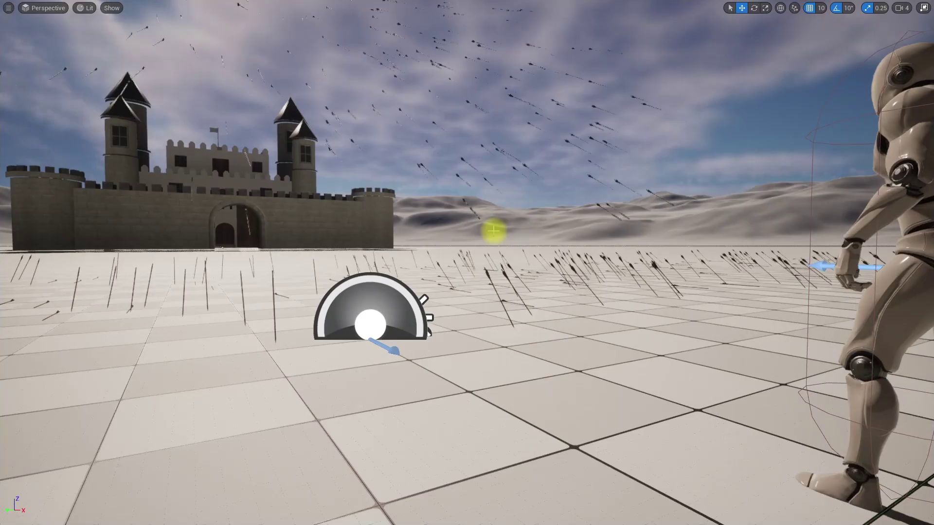
pyautogui.hotkey('alt', 'p')
pyautogui.click(492, 229)
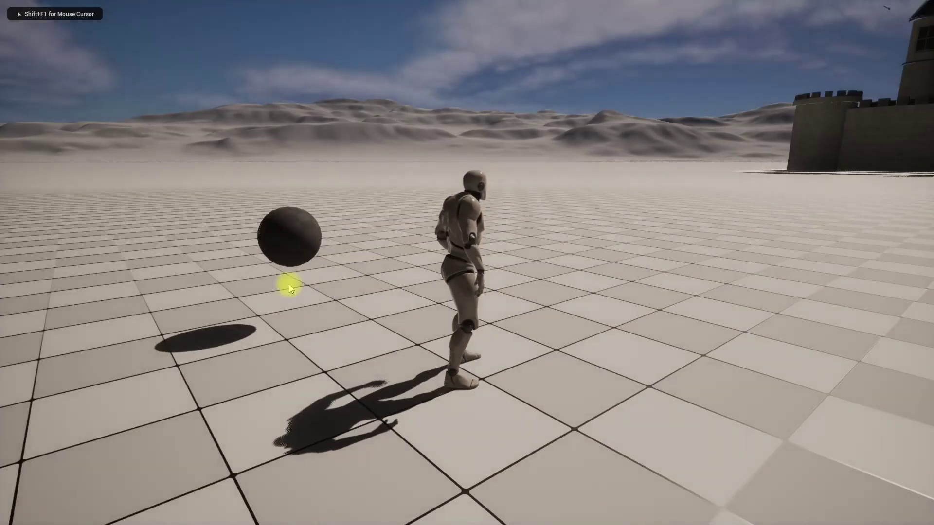
pyautogui.press('Escape')
# - Playtest the level from farther back, running the character towards the castle and into the arrow volley, and end the session
pyautogui.moveTo(454, 279); pyautogui.dragTo(569, 279, button='right')
pyautogui.press('s')
pyautogui.press('a')
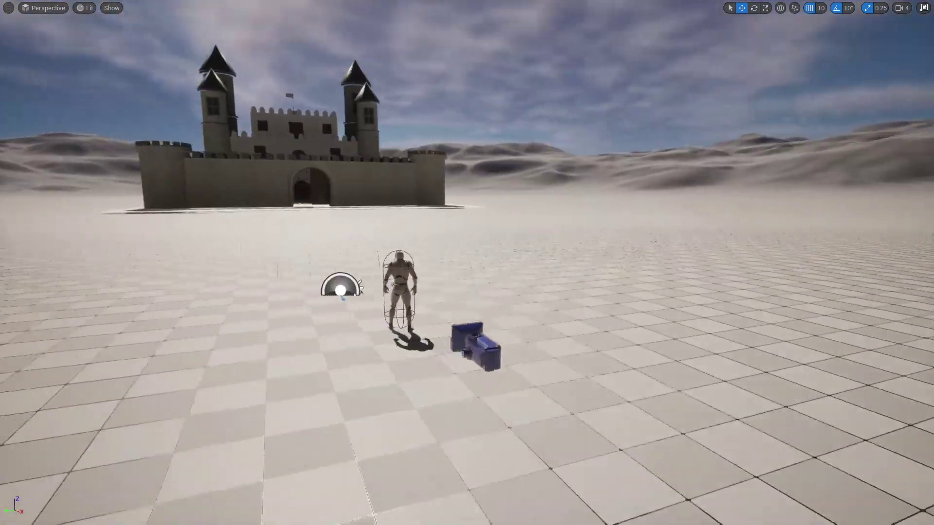
pyautogui.press('s')
pyautogui.moveTo(459, 277); pyautogui.dragTo(458, 277, button='right')
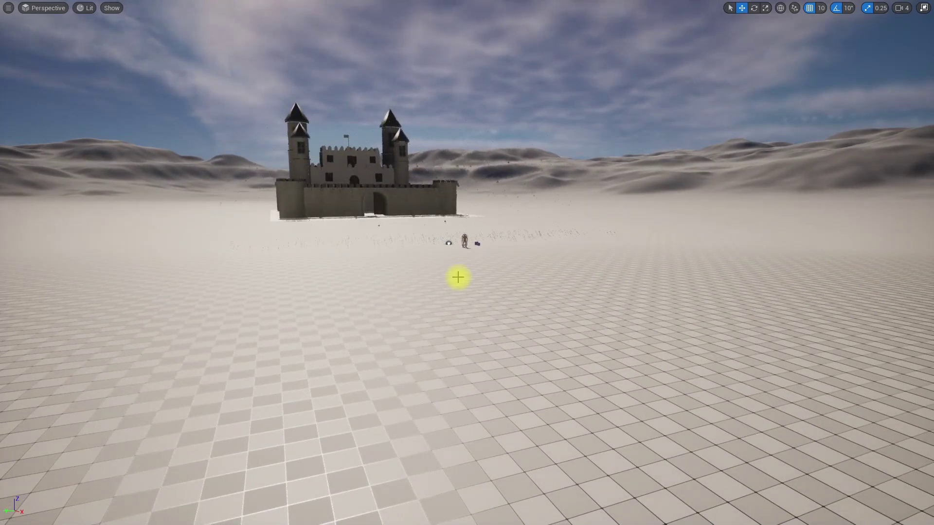
pyautogui.hotkey('alt', 'p')
pyautogui.click(456, 273)
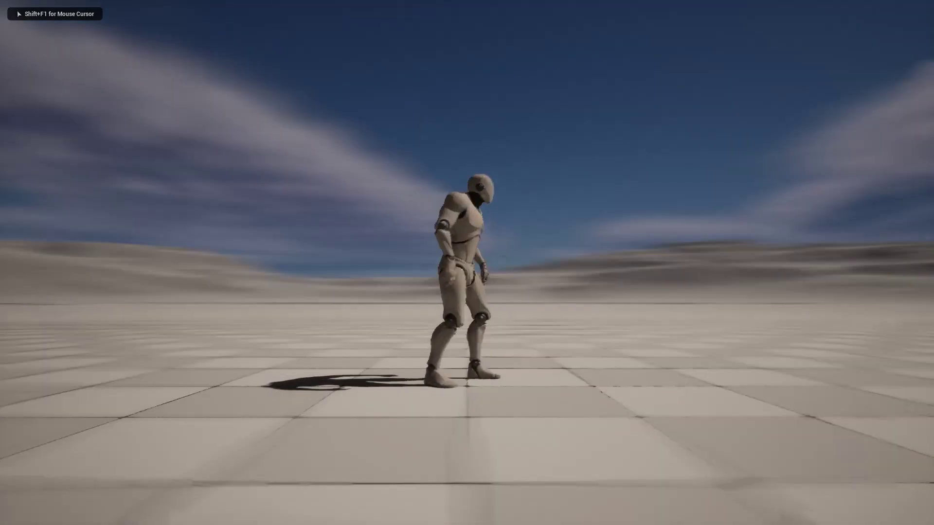
pyautogui.press('w')
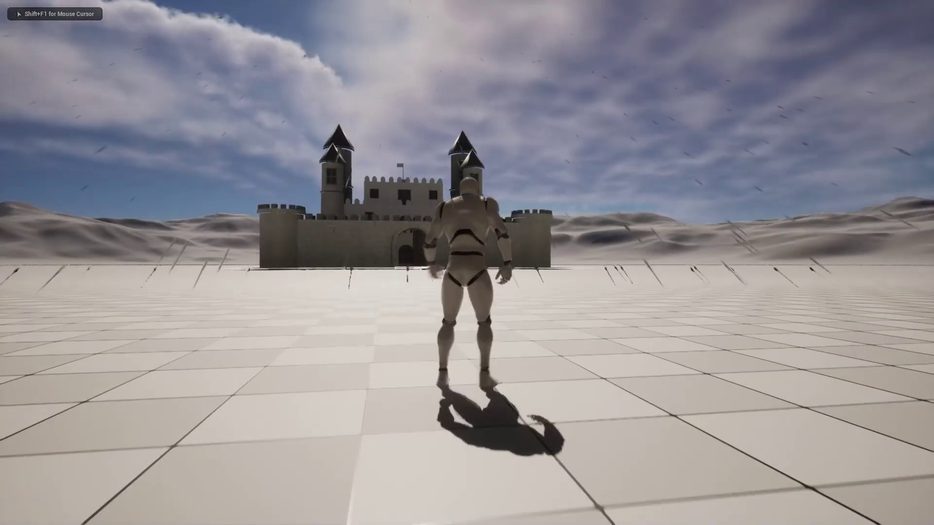
pyautogui.press('a')
pyautogui.press('w')
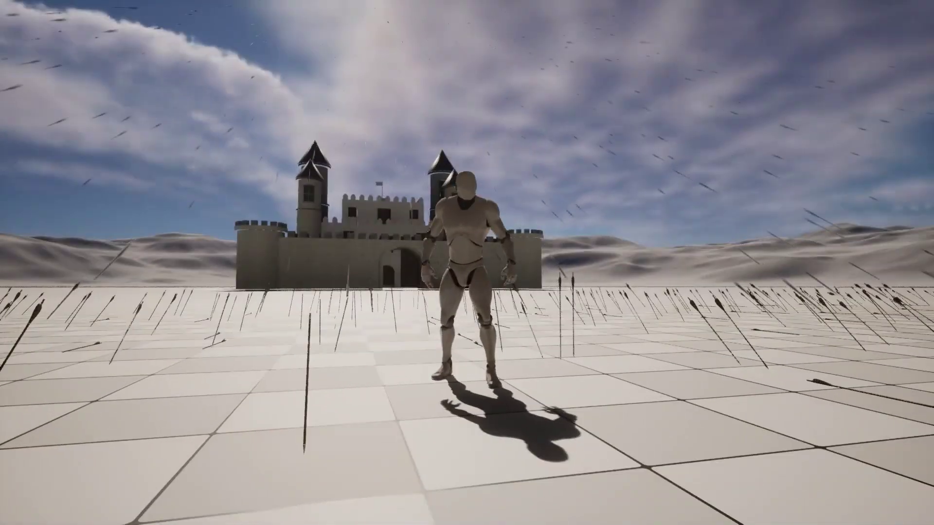
pyautogui.press('Escape')
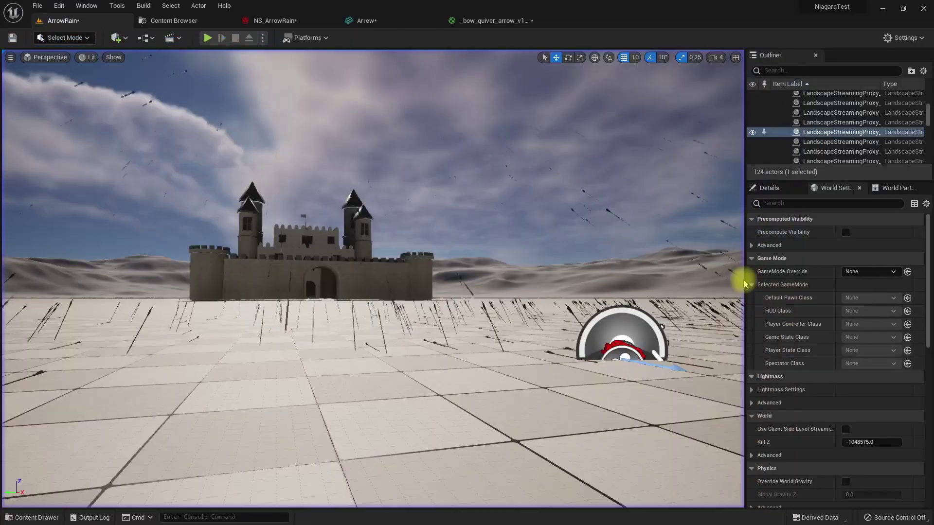
# - Set the Spawn Count of NS_ArrowRain's Spawn Burst Instantaneous module to 600 and check the volley full-screen in the ArrowRain level
pyautogui.click(271, 24)
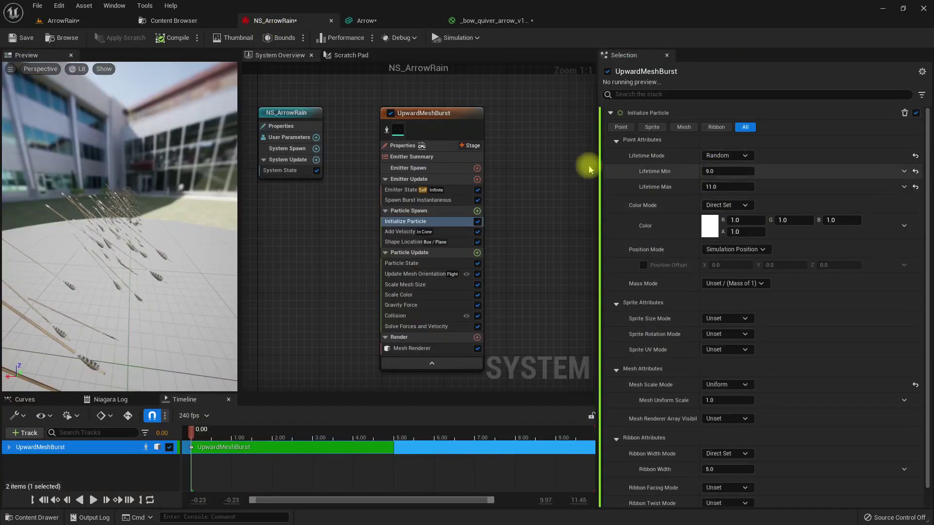
pyautogui.click(404, 201)
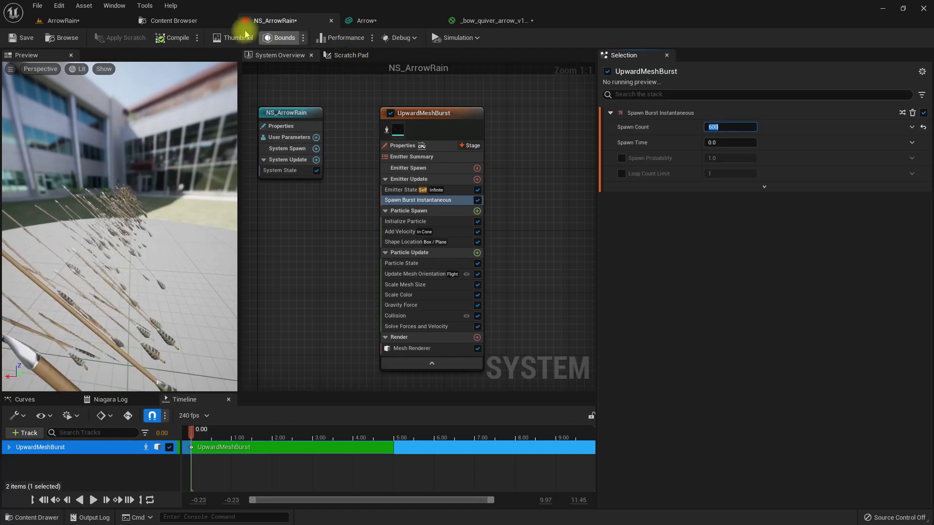
pyautogui.click(100, 20)
pyautogui.moveTo(352, 253); pyautogui.dragTo(384, 253, button='right')
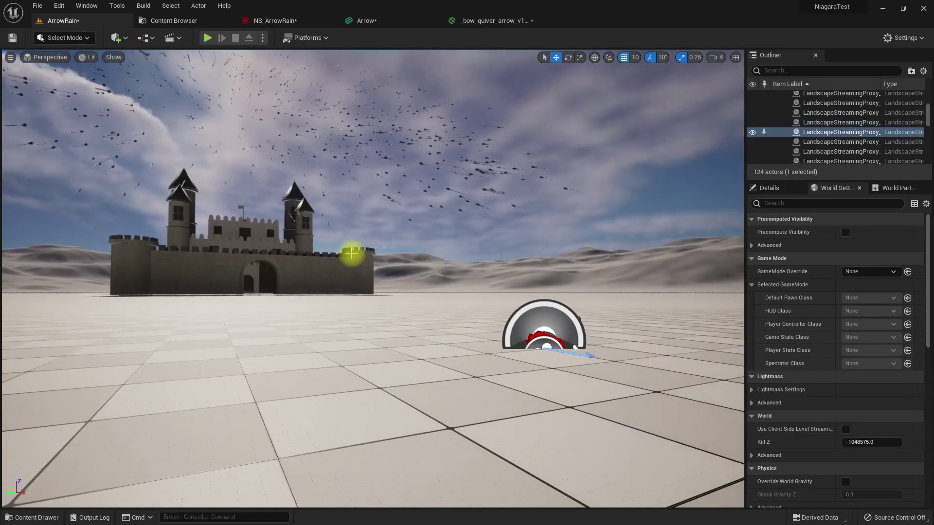
pyautogui.press('F11')
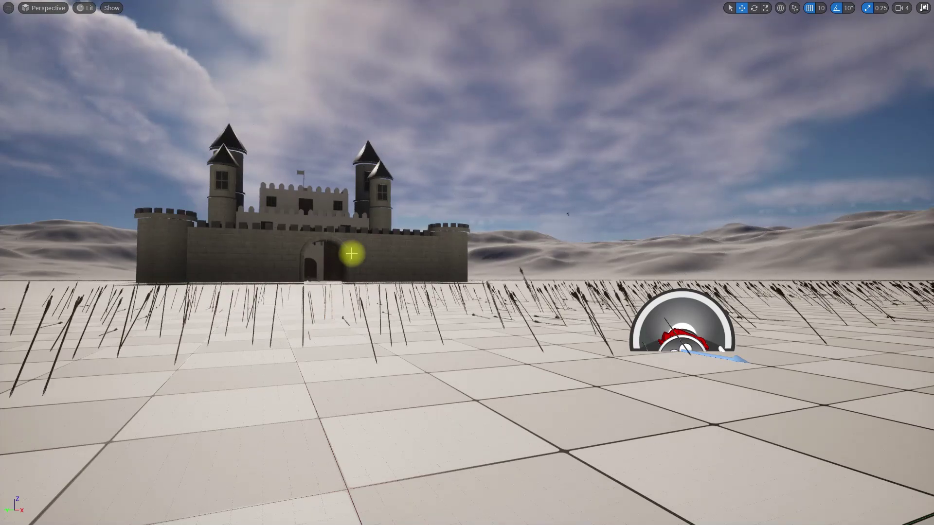
pyautogui.press('F11')
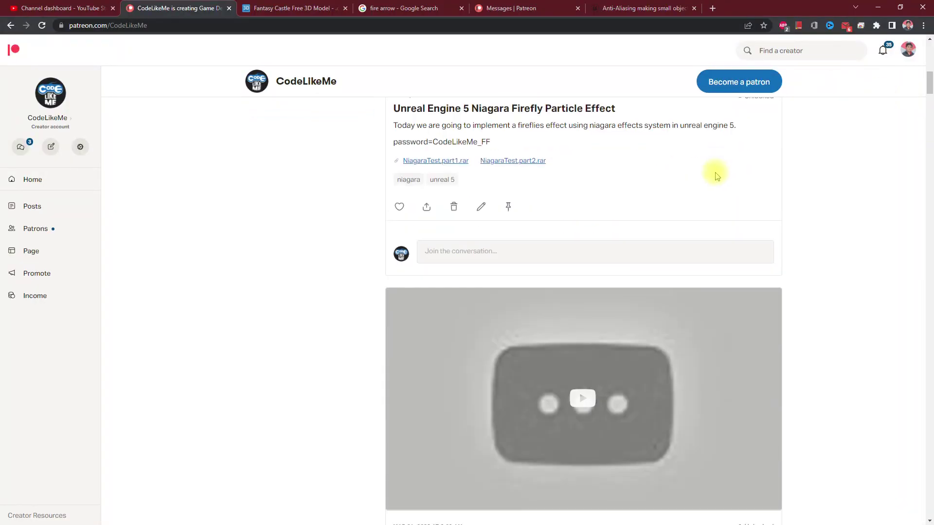
# - Browse the project posts on CodeLikeMe's Patreon page in a full-screen browser window, down to the end of the loaded list
pyautogui.press('F11')
pyautogui.scroll(-20, 799, 160)
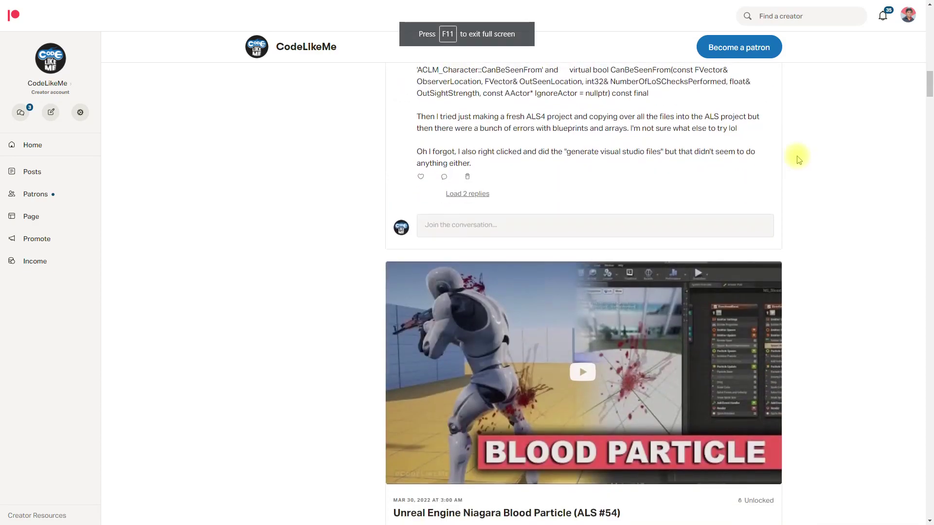
pyautogui.scroll(-20, 799, 160)
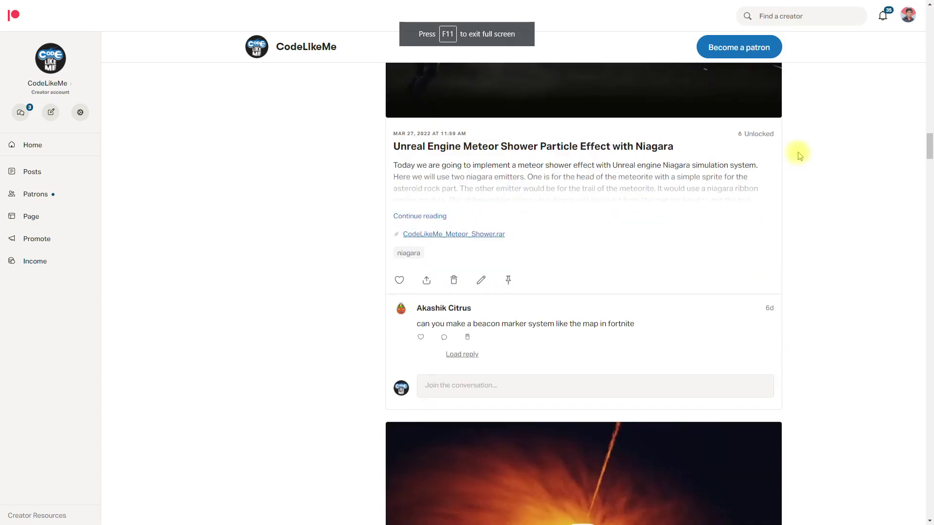
pyautogui.scroll(-20, 798, 156)
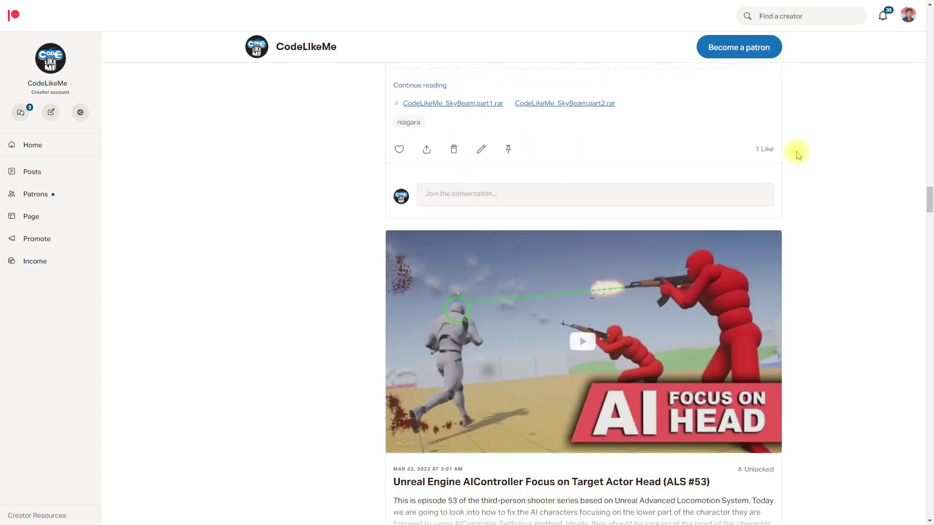
pyautogui.scroll(-20, 799, 156)
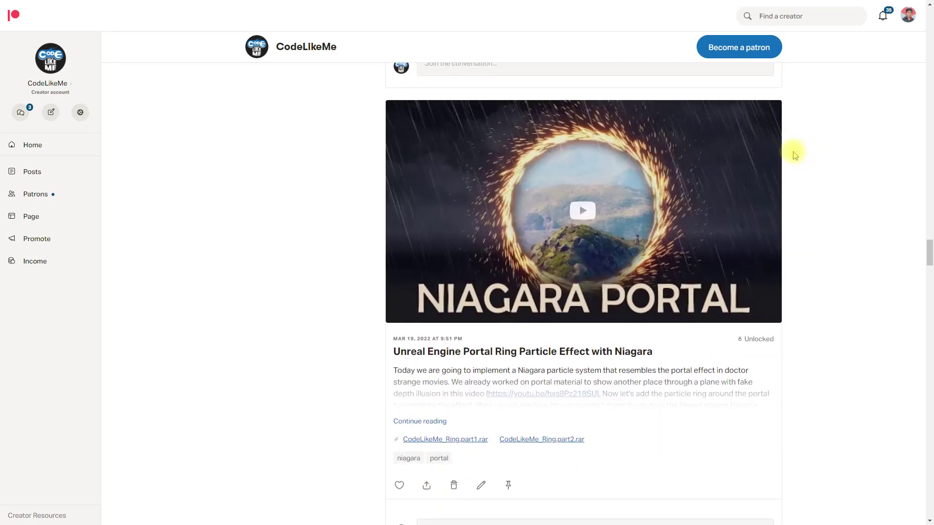
pyautogui.scroll(-18, 793, 153)
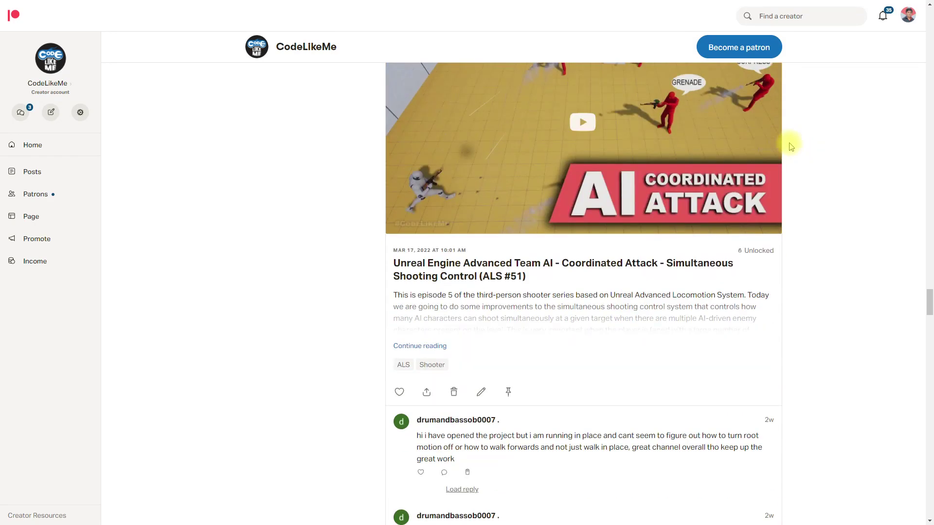
pyautogui.scroll(-15, 792, 146)
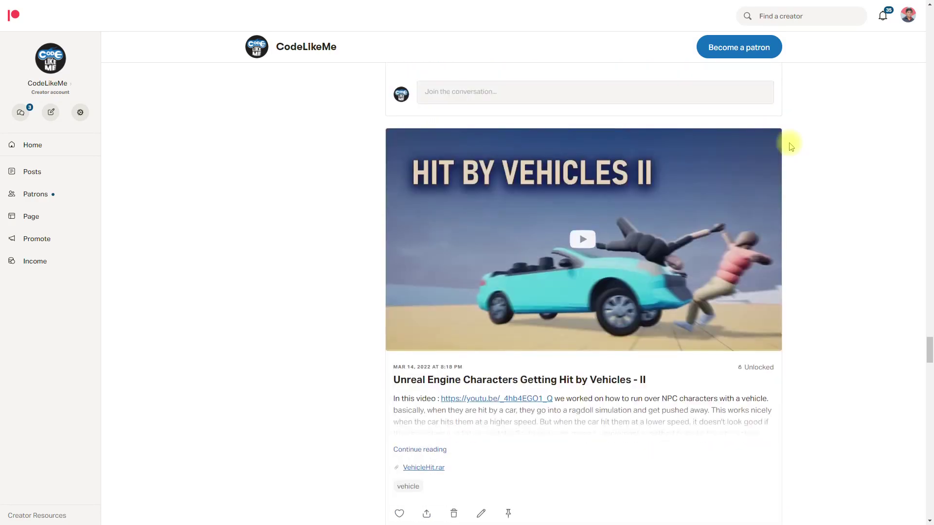
pyautogui.scroll(-20, 792, 145)
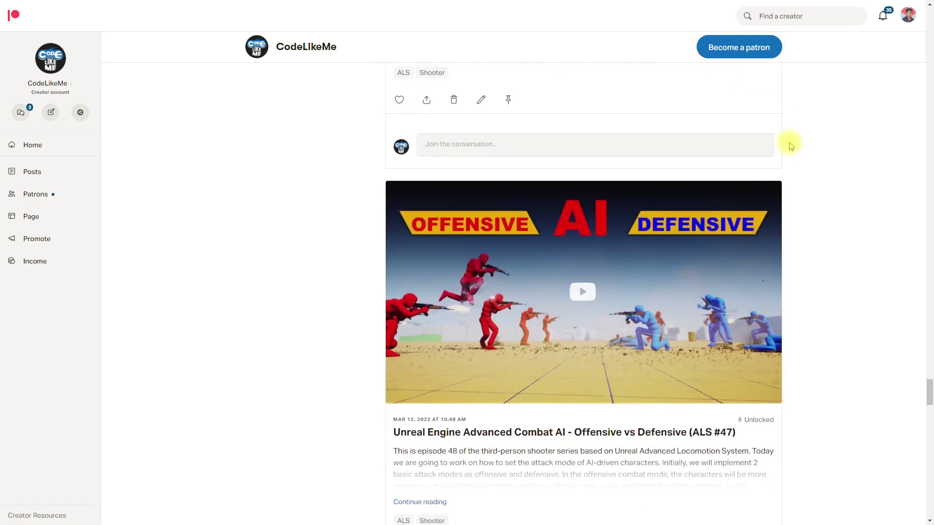
pyautogui.scroll(-18, 791, 146)
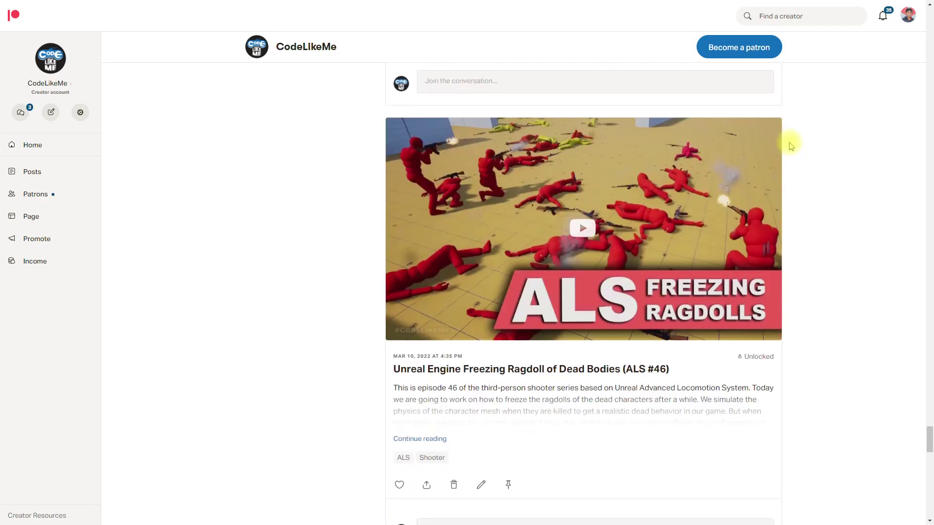
pyautogui.scroll(-20, 791, 146)
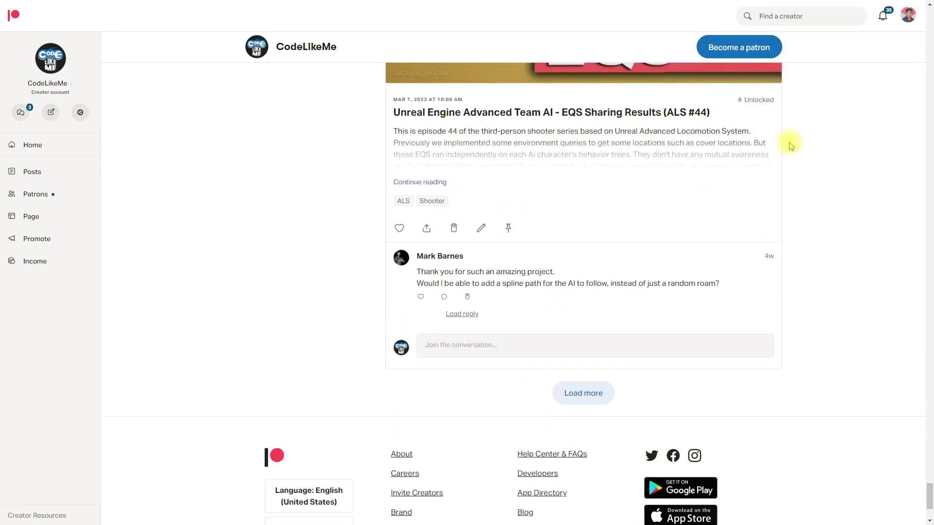
pyautogui.scroll(14, 791, 145)
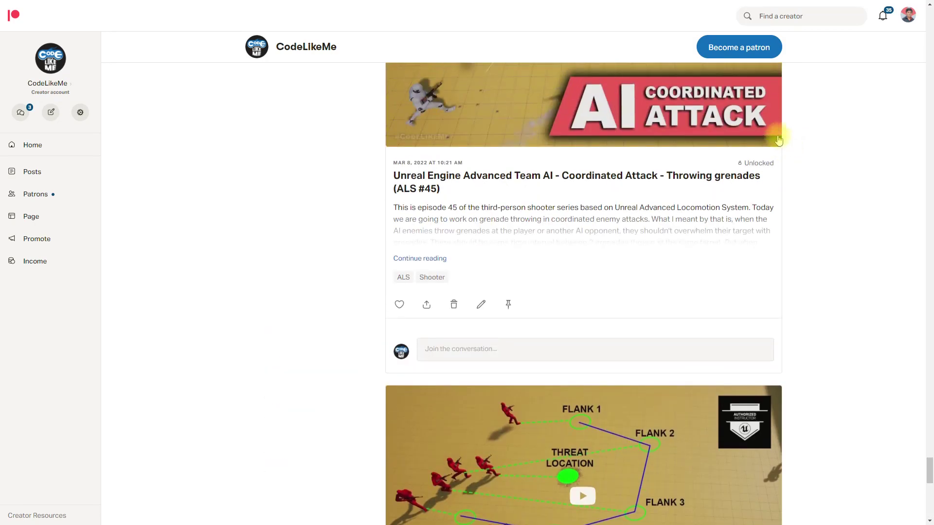